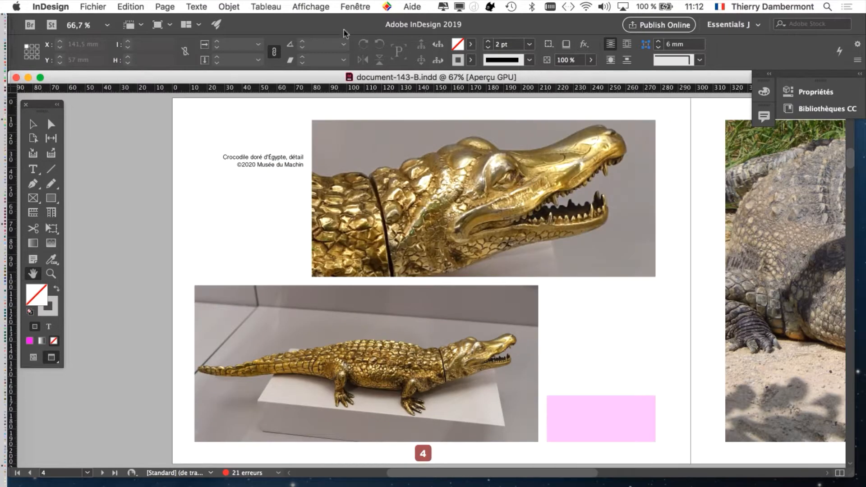
Open the Layers panel to review the document's layers, then close it.
click(356, 7)
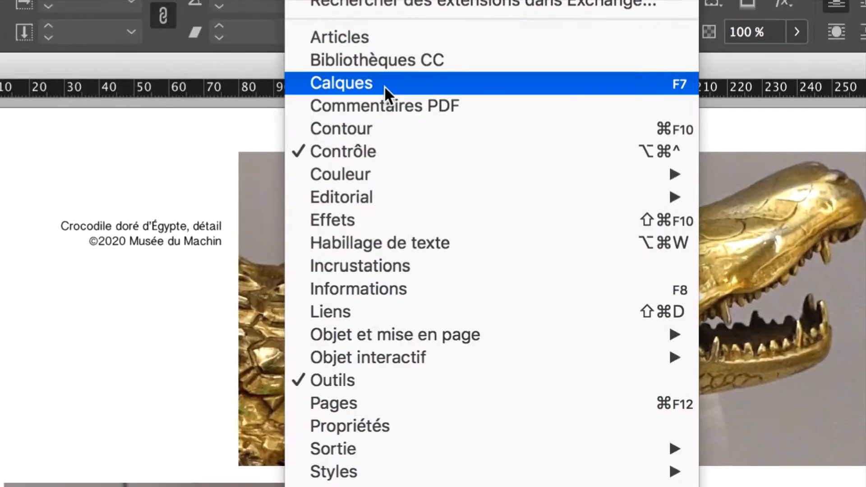
click(384, 85)
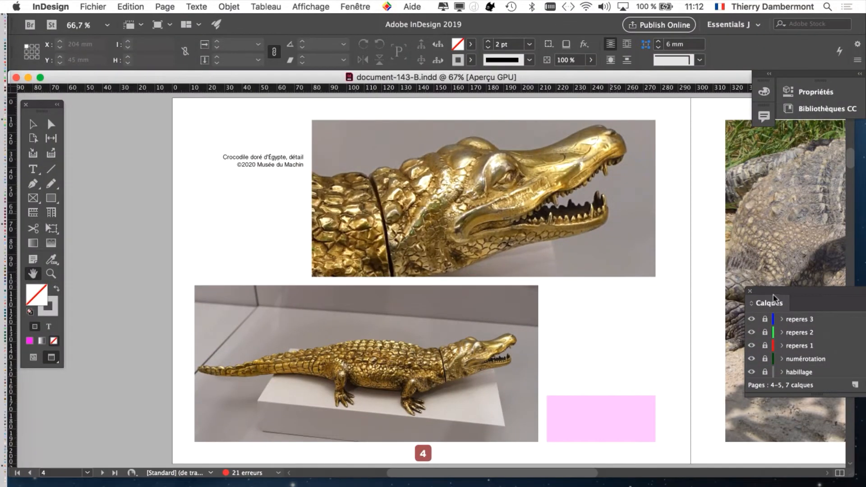
drag(774, 298, 491, 145)
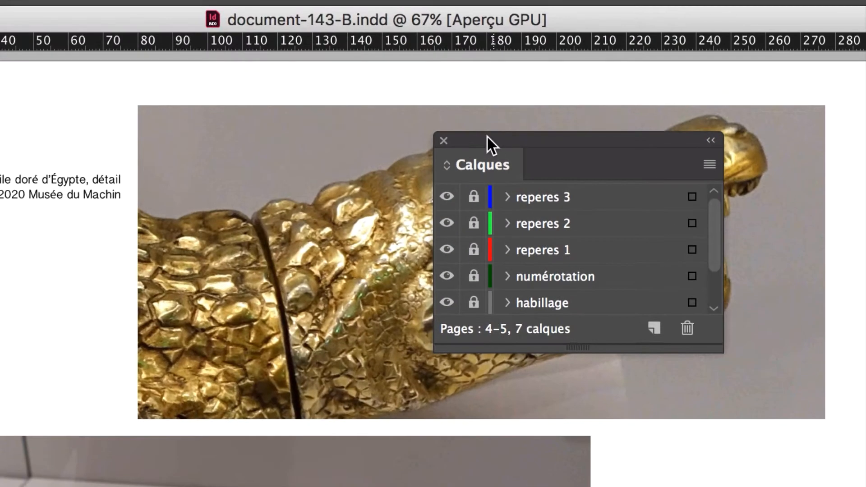
drag(722, 351, 833, 486)
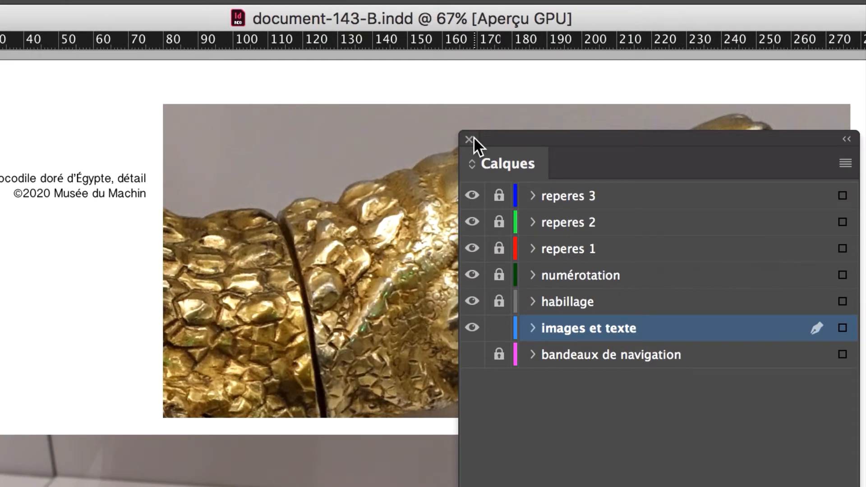
click(471, 139)
Select the caption text frame beside the golden crocodile photo on page 4.
click(89, 186)
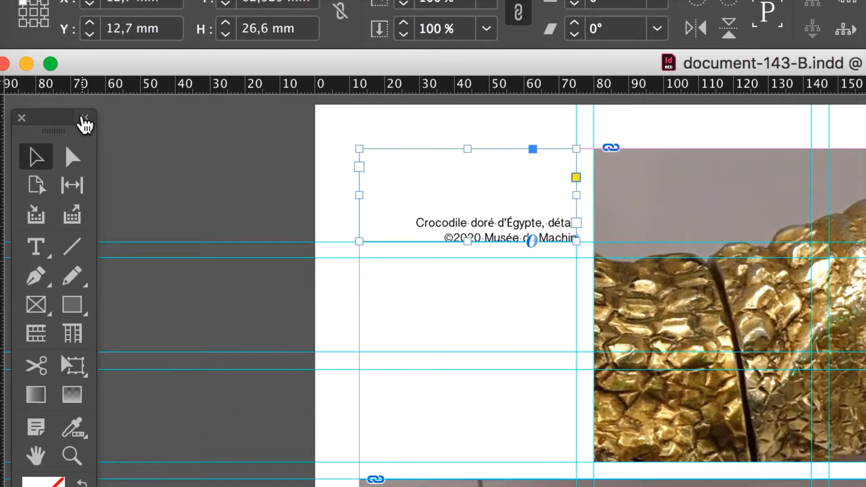
click(84, 118)
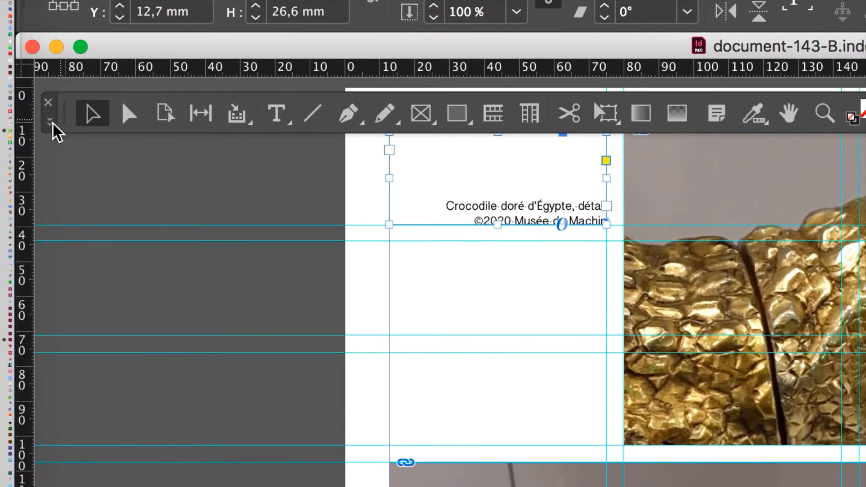
click(52, 121)
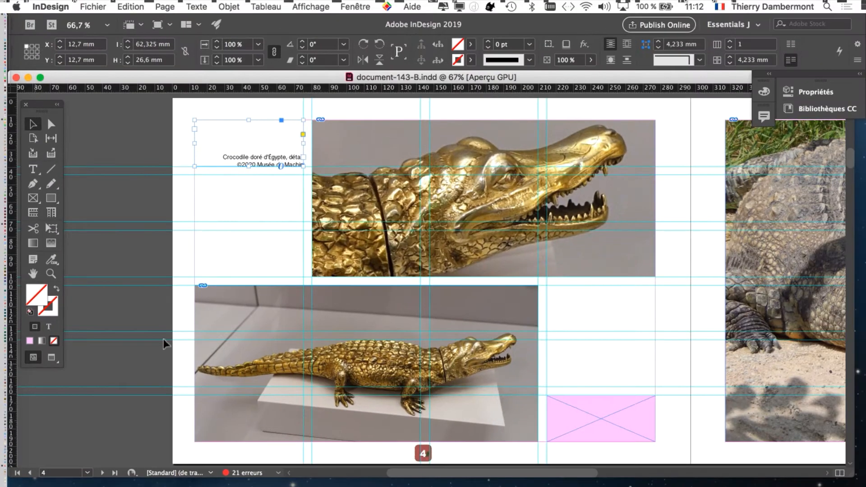
Examine the caption text 'Crocodile doré d'Égypte, détail' closely at high magnification.
scroll(259, 183, up, 2)
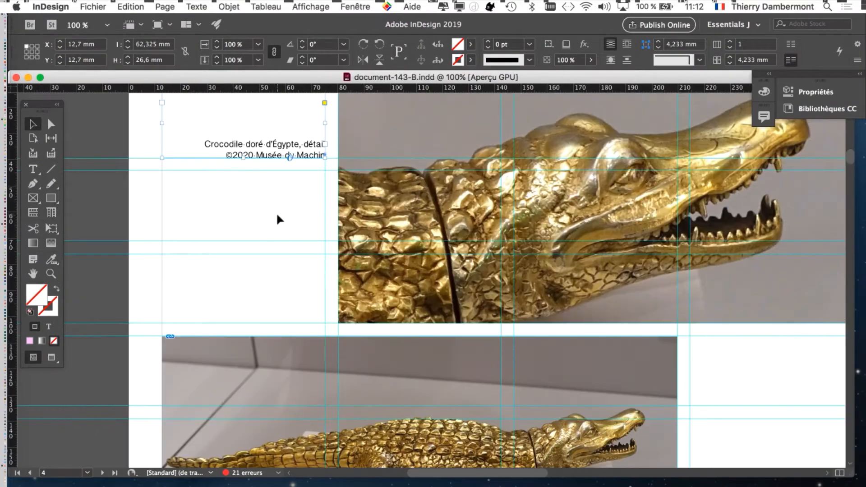
scroll(326, 244, down, 1)
scroll(326, 244, down, 1)
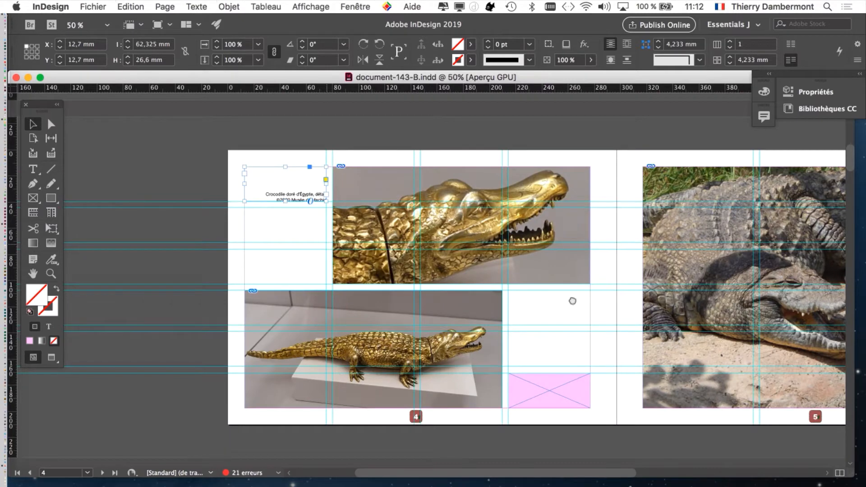
drag(627, 301, 435, 299)
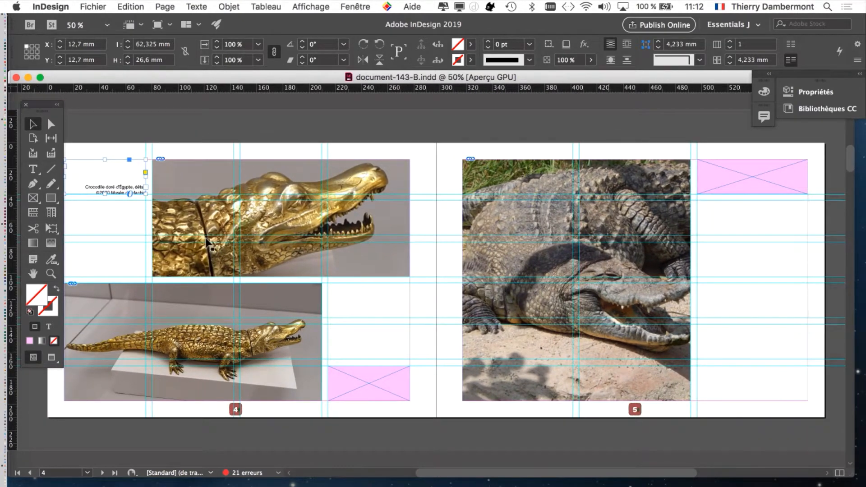
drag(284, 273, 348, 266)
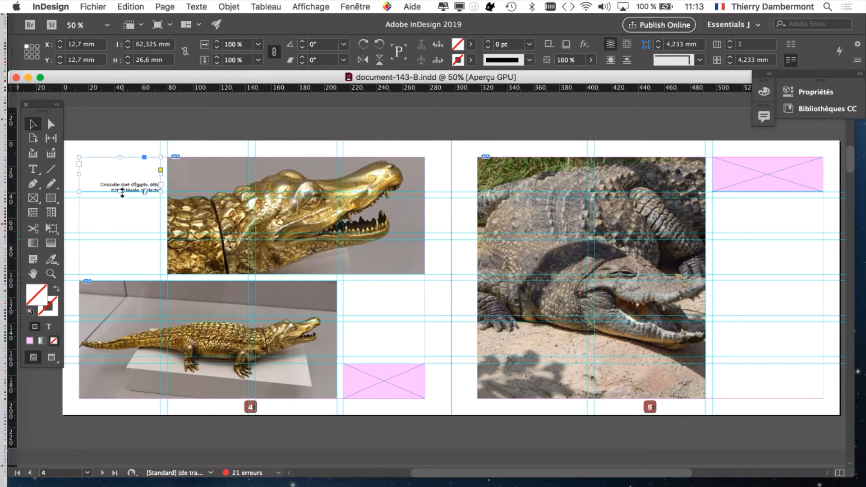
scroll(119, 190, up, 5)
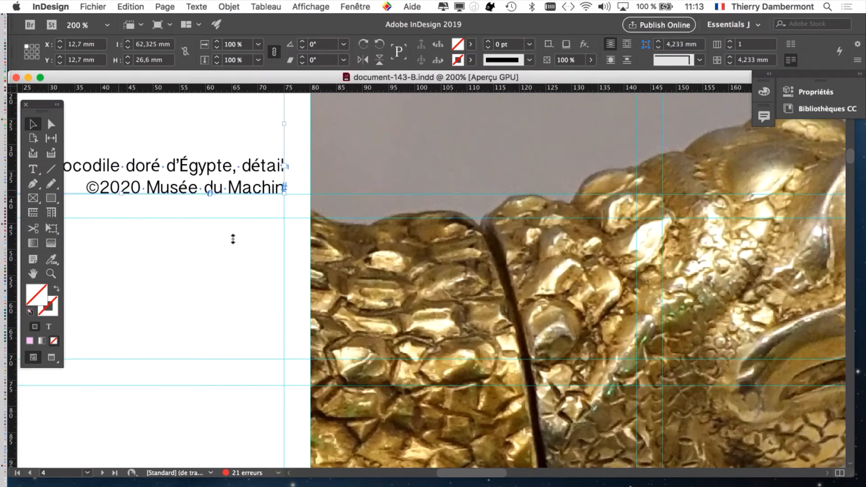
key(super+equal)
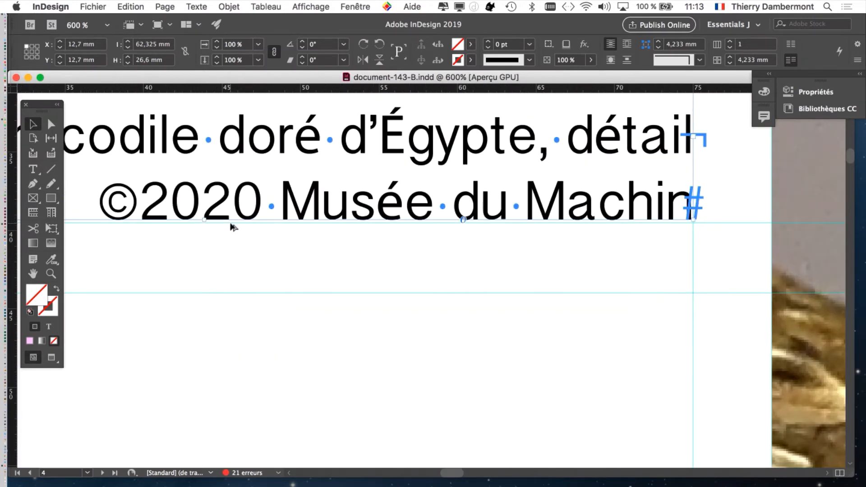
key(super+minus)
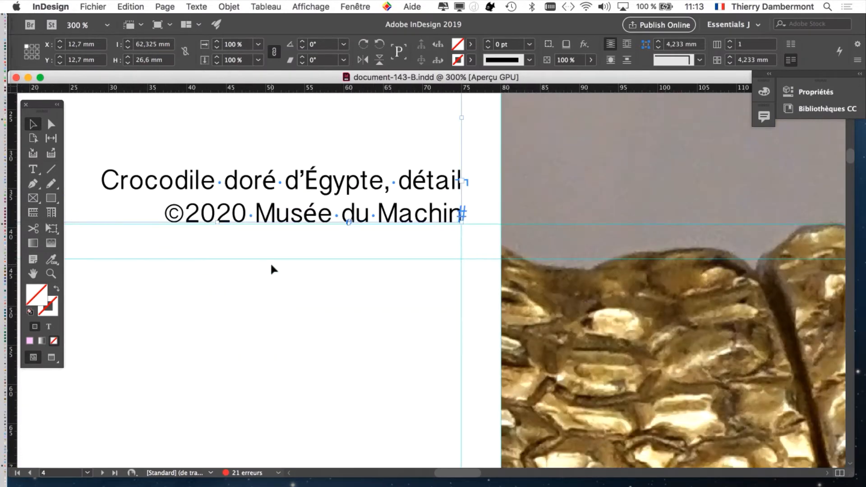
key(super+minus)
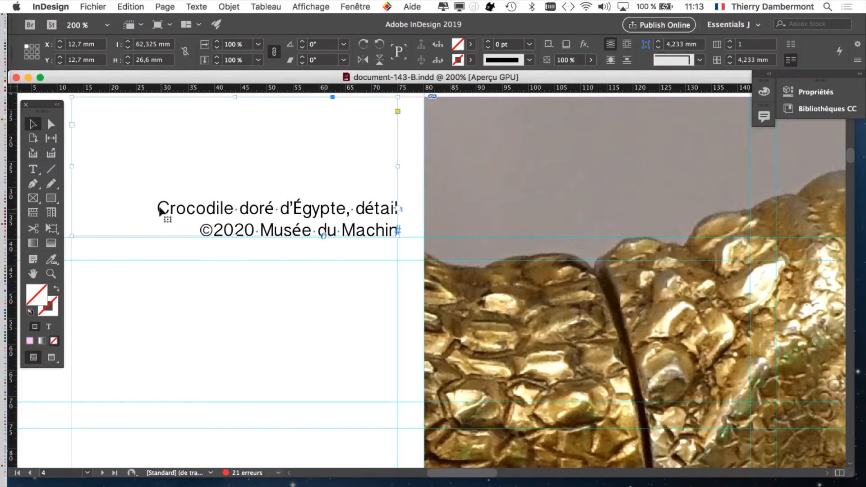
key(super+equal)
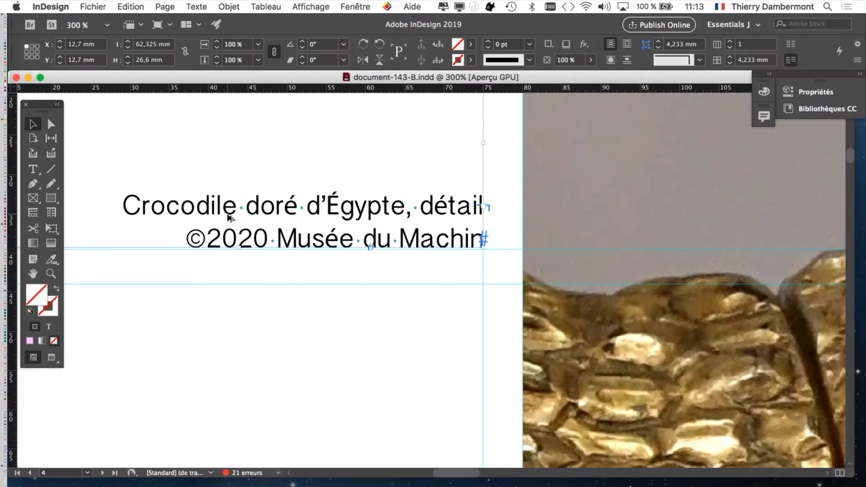
Open the Character panel and switch to the Type tool for inspecting the caption.
click(207, 6)
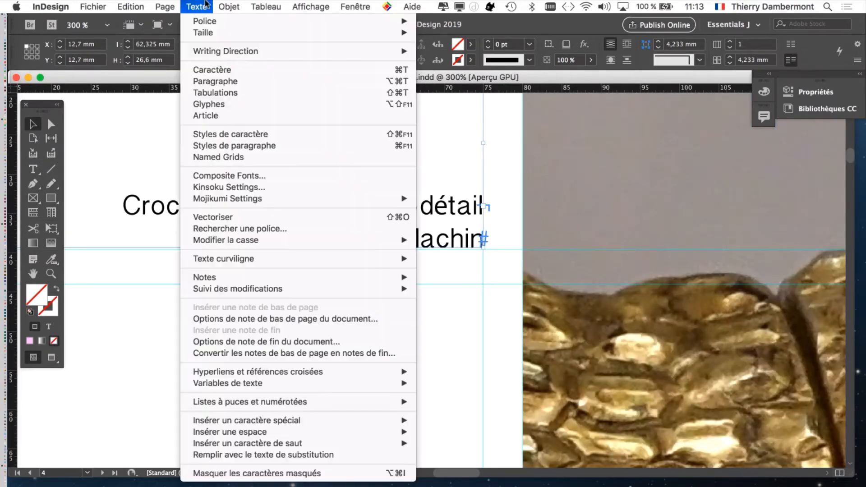
click(228, 70)
drag(491, 242, 624, 143)
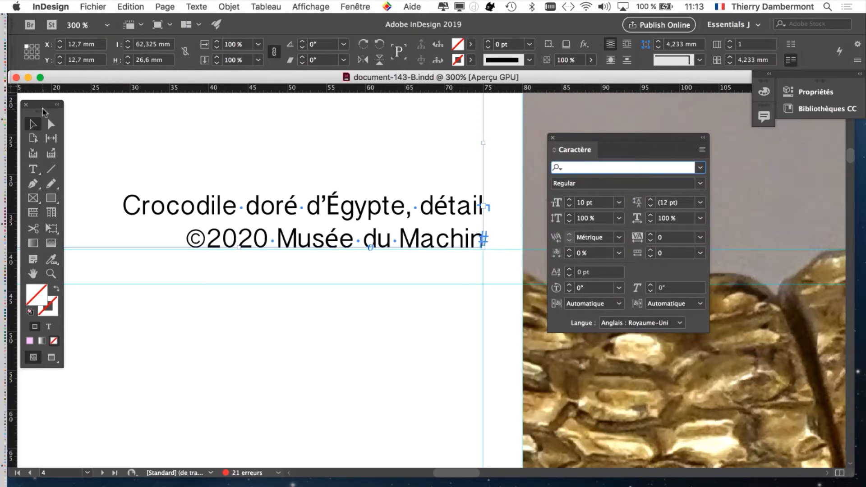
click(33, 168)
drag(46, 117, 68, 119)
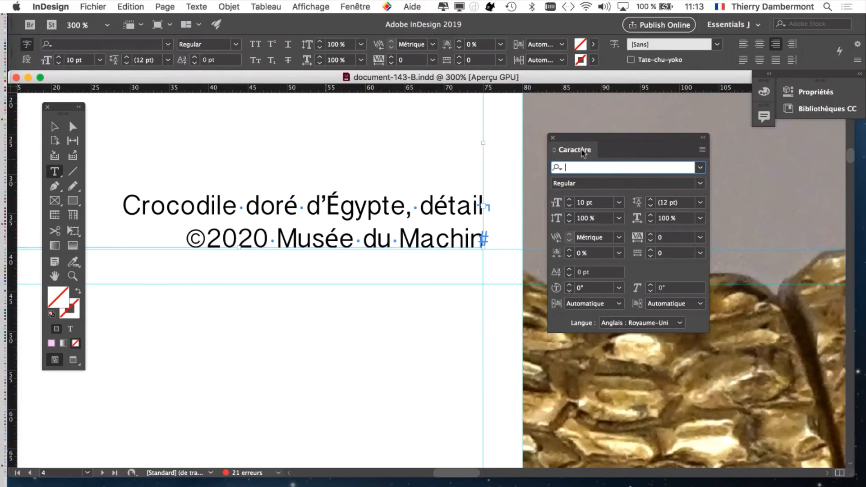
drag(572, 138, 681, 189)
Select the first letters of 'Crocodile' to check their font in the Character panel.
scroll(205, 208, up, 3)
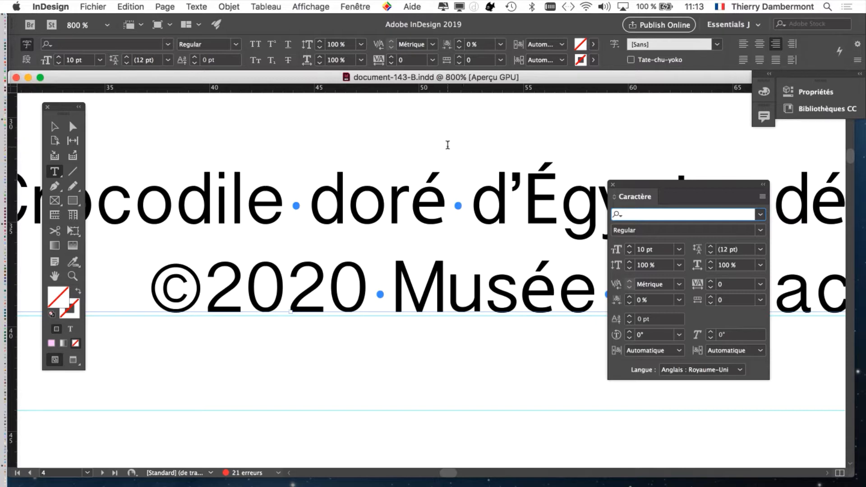
click(434, 174)
drag(409, 178, 563, 192)
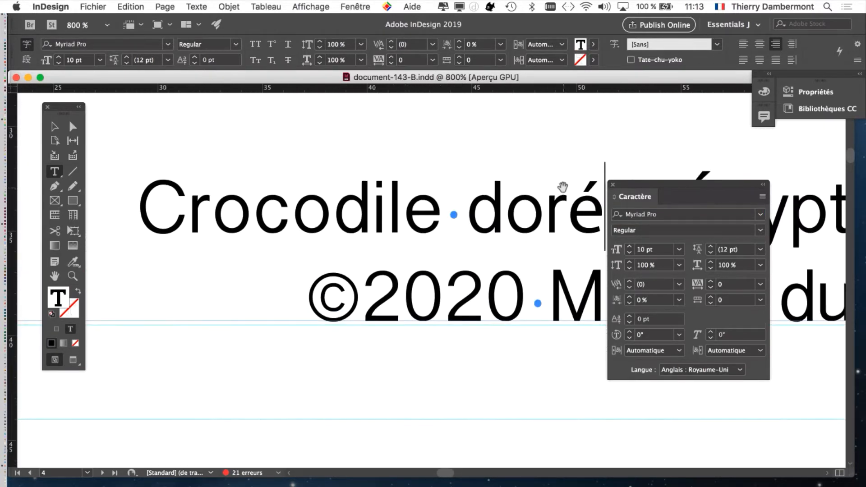
drag(145, 208, 276, 213)
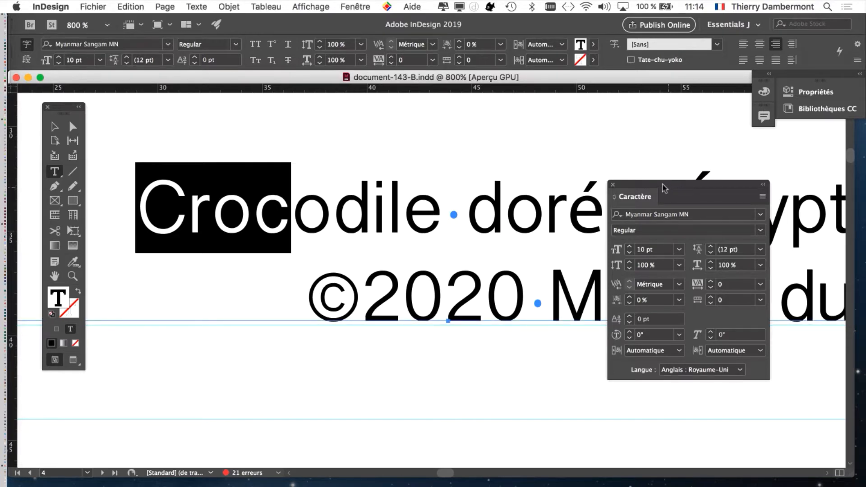
Select the 'é' in 'doré' to check its font in the Character panel.
drag(664, 188, 381, 142)
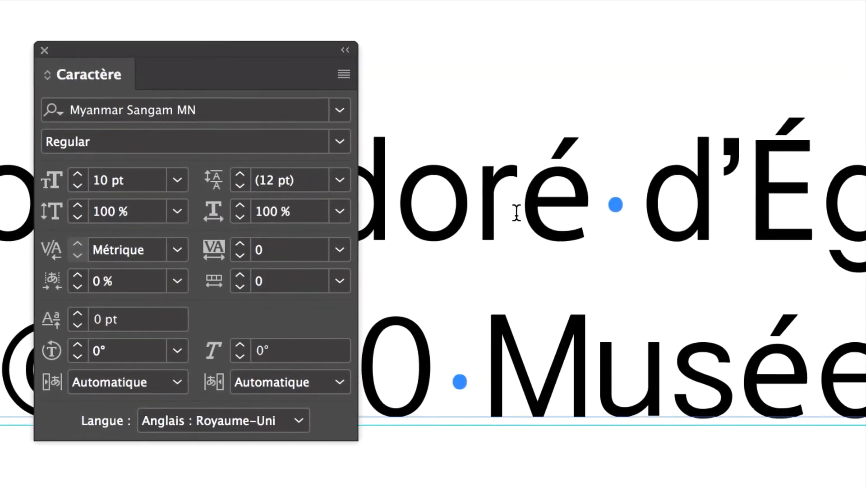
drag(516, 212, 569, 208)
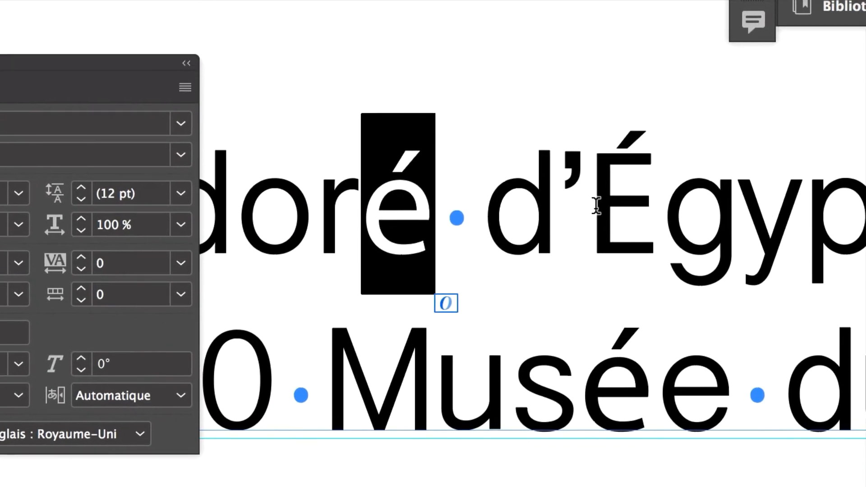
drag(691, 232, 733, 242)
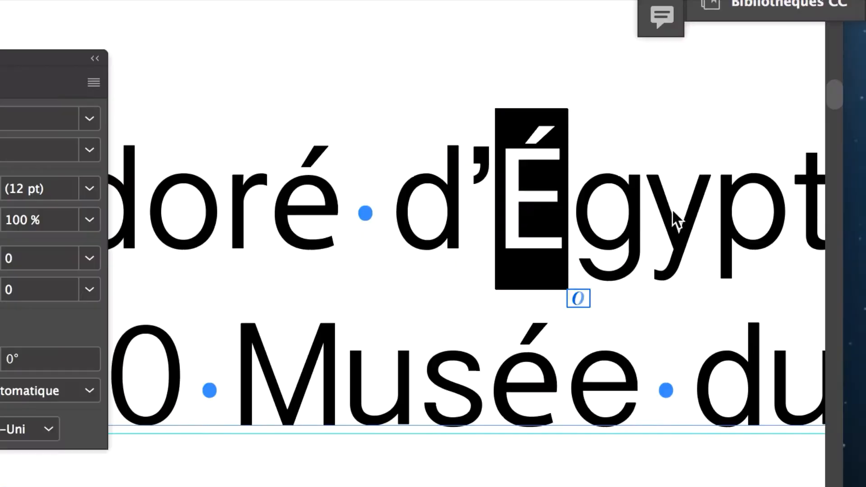
Select the 'g' in 'Égypte' to check its font in the Character panel.
click(642, 209)
key(shift+Right)
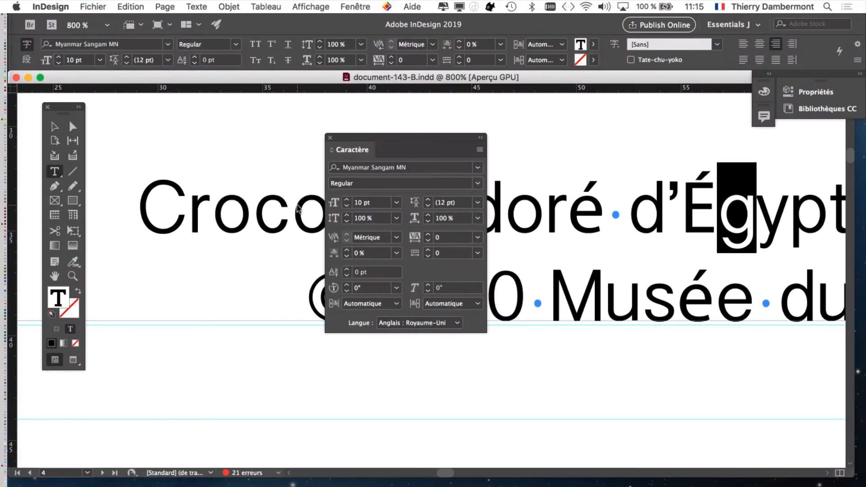
drag(388, 136, 438, 126)
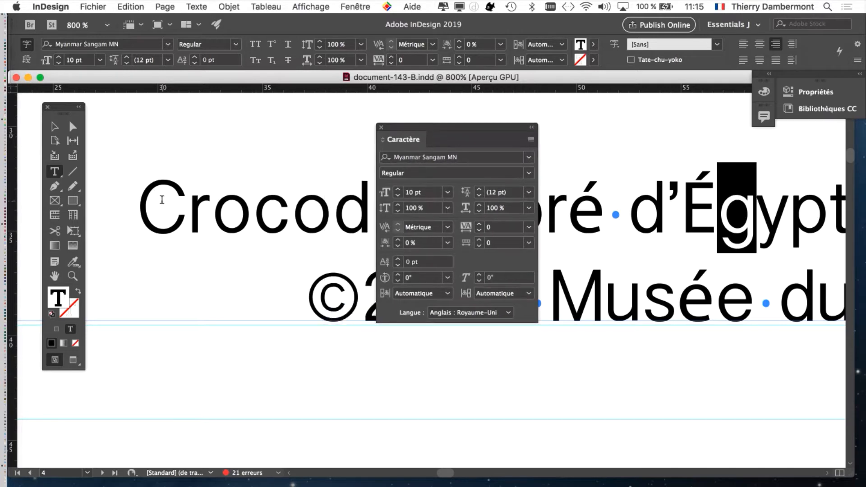
Reselect the opening letters of 'Crocodile' and compare their font in the Character panel.
drag(149, 200, 333, 204)
drag(413, 129, 550, 254)
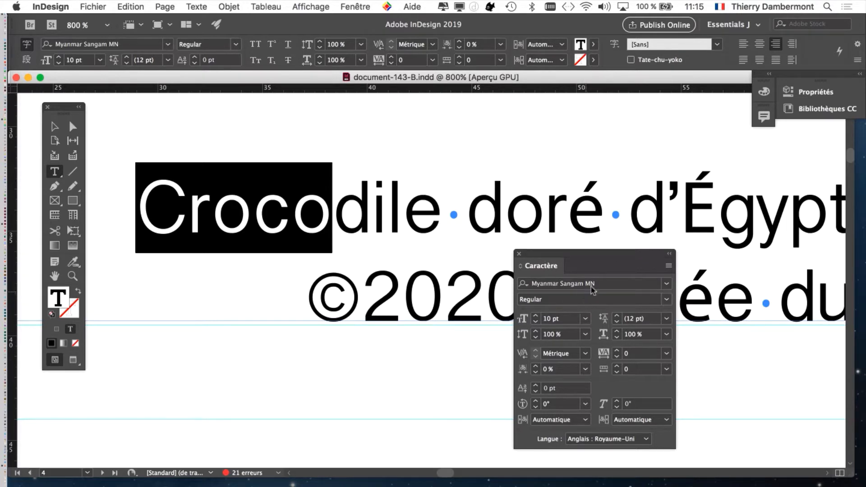
drag(597, 257, 300, 378)
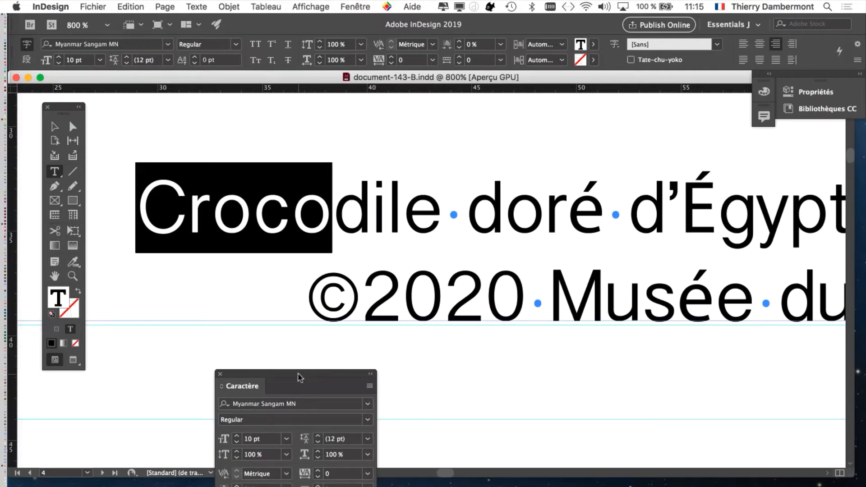
drag(583, 216, 465, 215)
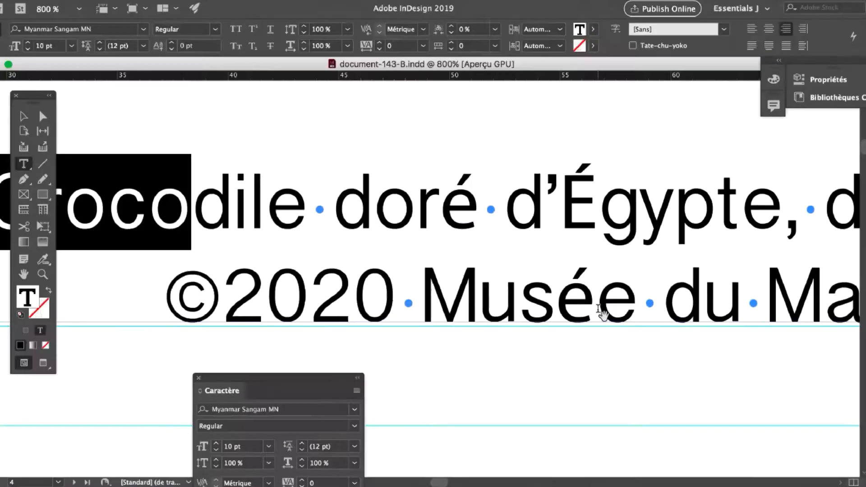
scroll(499, 242, down, 2)
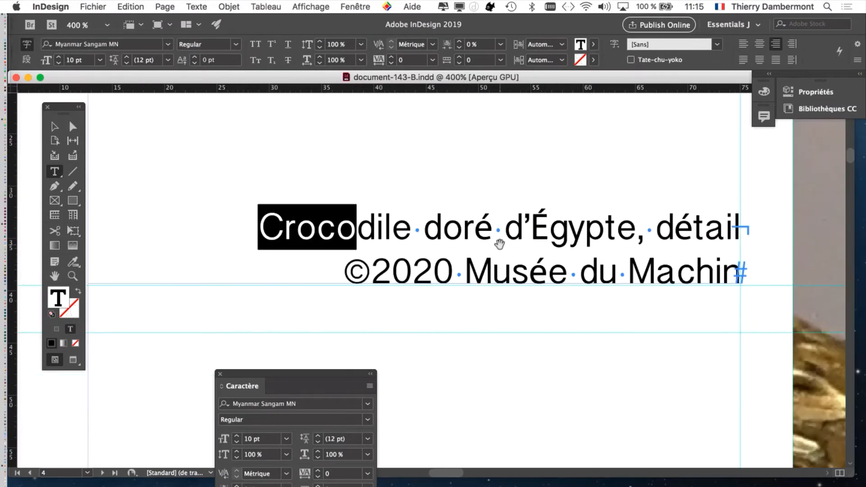
drag(581, 244, 496, 216)
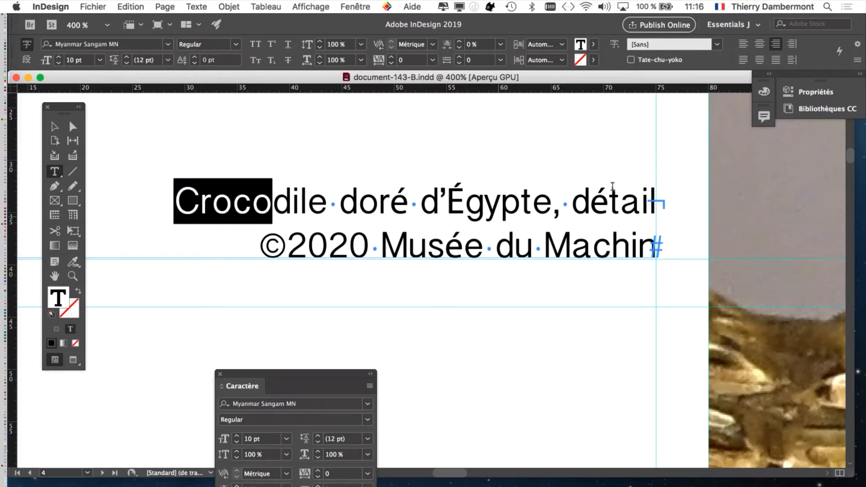
Select the 'é' in 'détail' and the 'É' in 'Égypte' to check their fonts.
click(501, 209)
drag(607, 201, 589, 202)
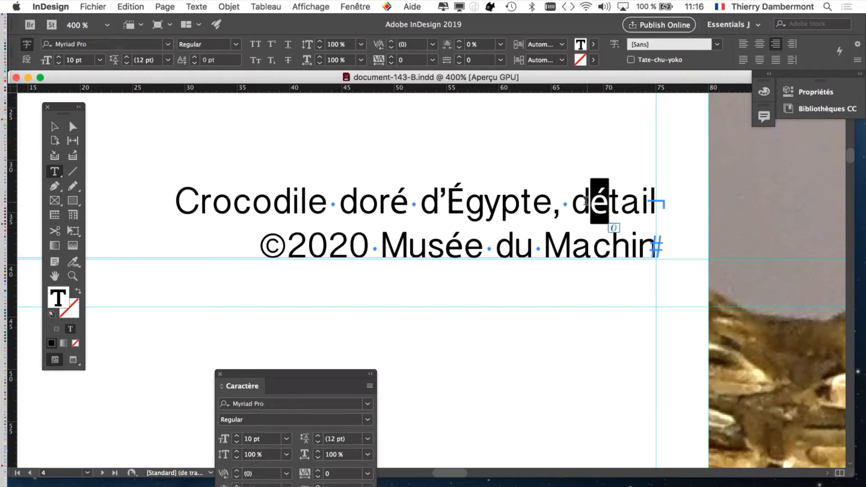
drag(462, 202, 447, 203)
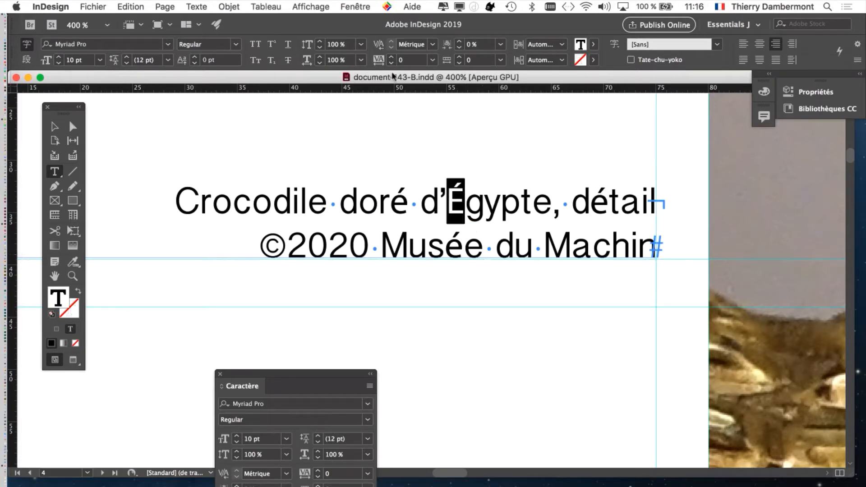
click(91, 6)
click(91, 5)
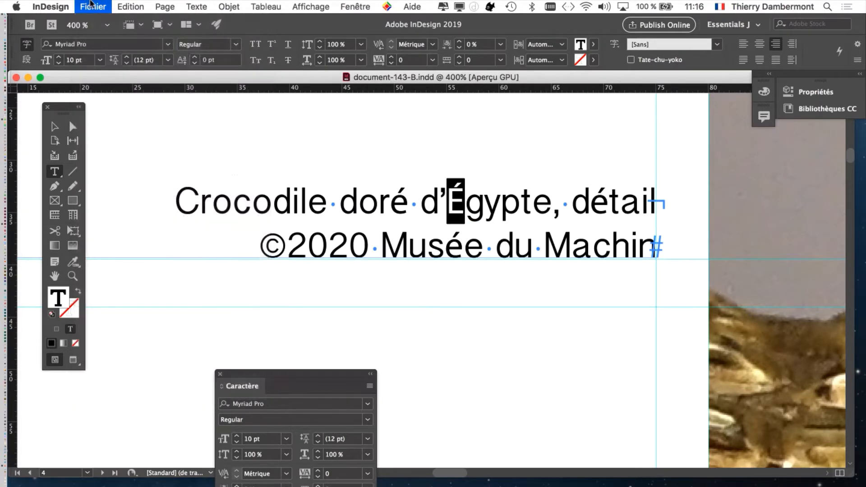
Select the 'É' in 'Égypte' and place the cursor before 'doré' to check their fonts.
click(441, 205)
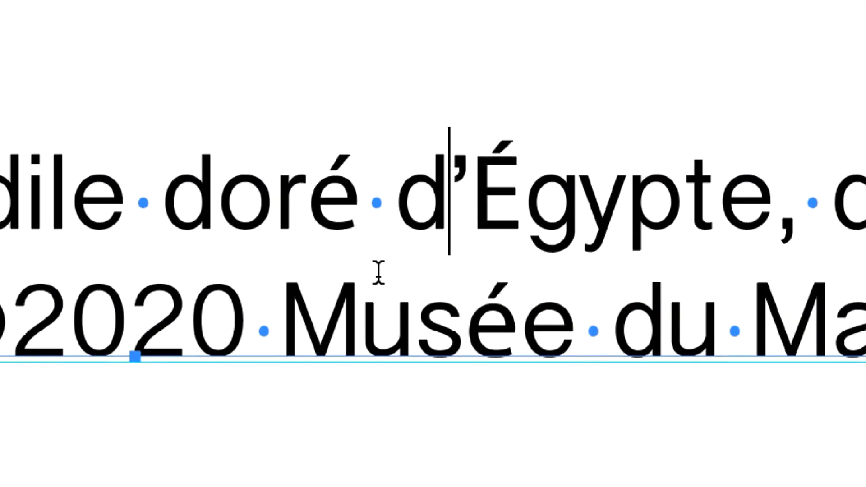
drag(470, 213, 506, 209)
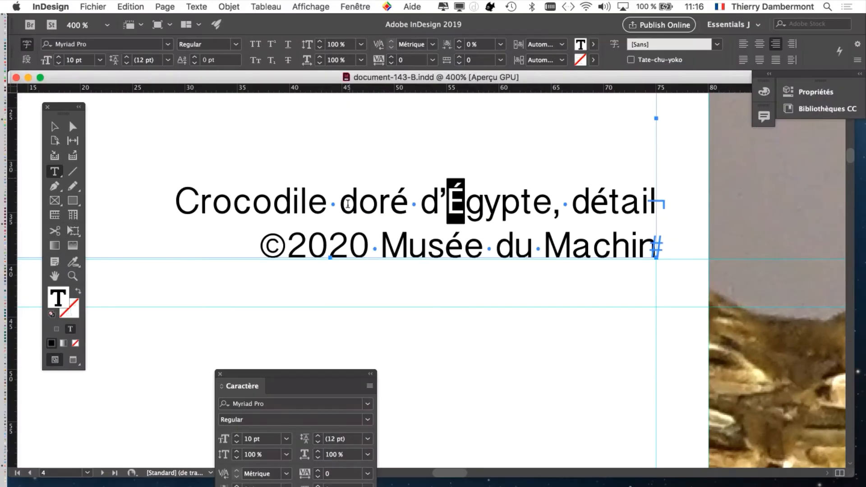
click(342, 202)
Open the Composition preferences to review the substituted-fonts highlighting option, then close them.
click(47, 6)
mouse_move(58, 35)
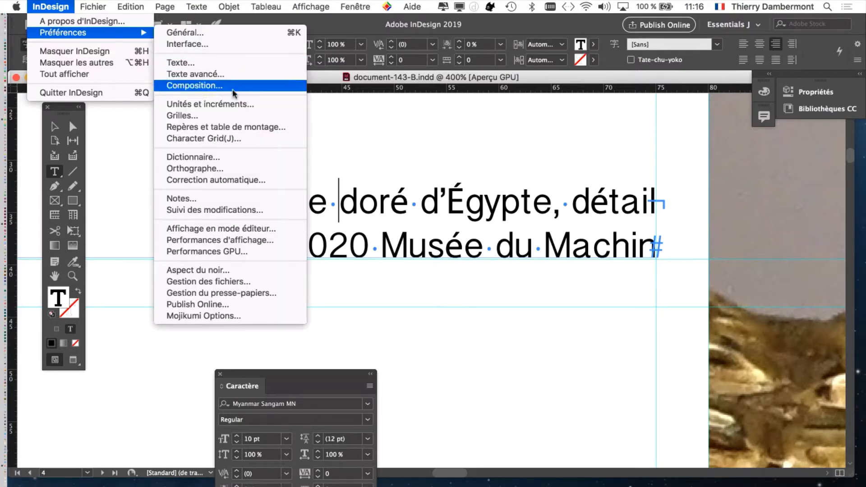
key(alt)
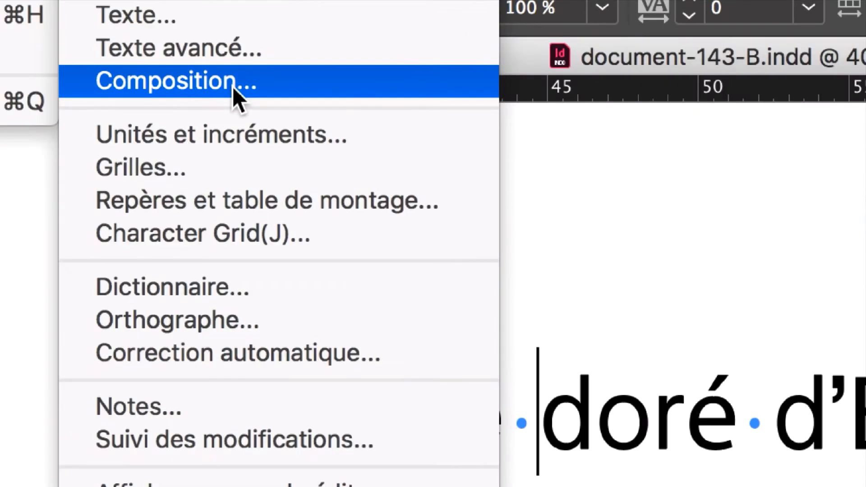
click(232, 86)
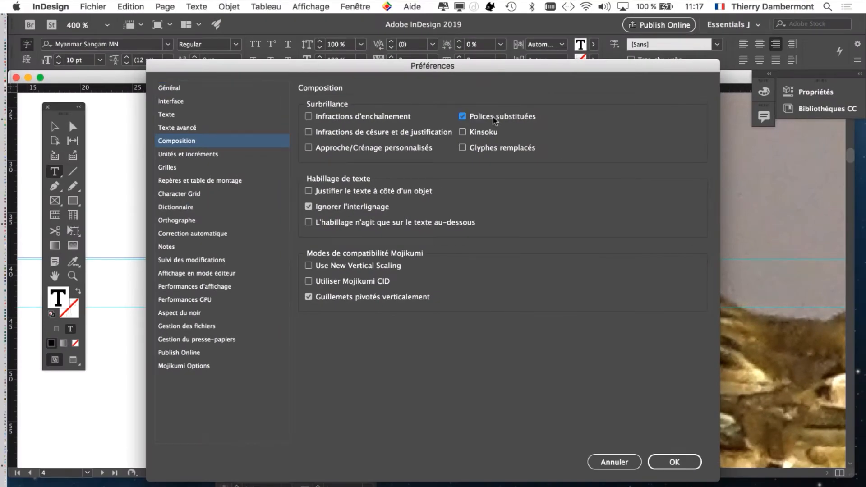
click(665, 456)
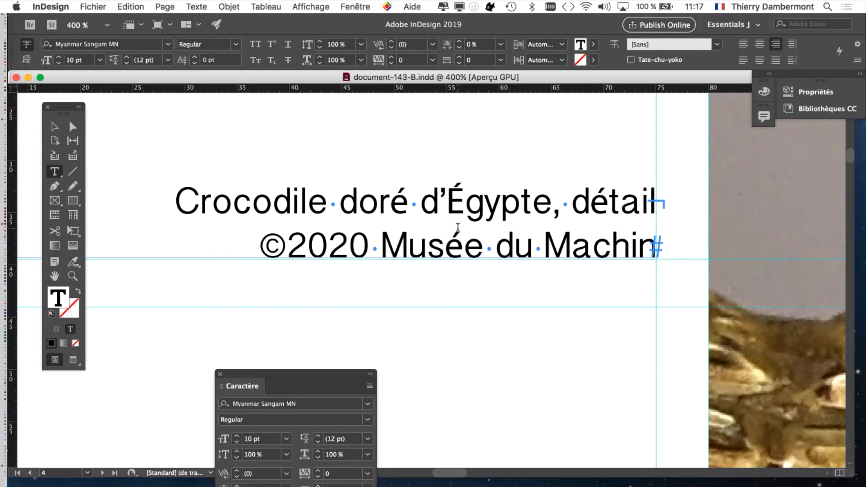
Select the whole two-line caption and try to apply Myanmar Sangam MN Regular to it.
drag(174, 199, 651, 244)
click(276, 202)
drag(180, 199, 738, 252)
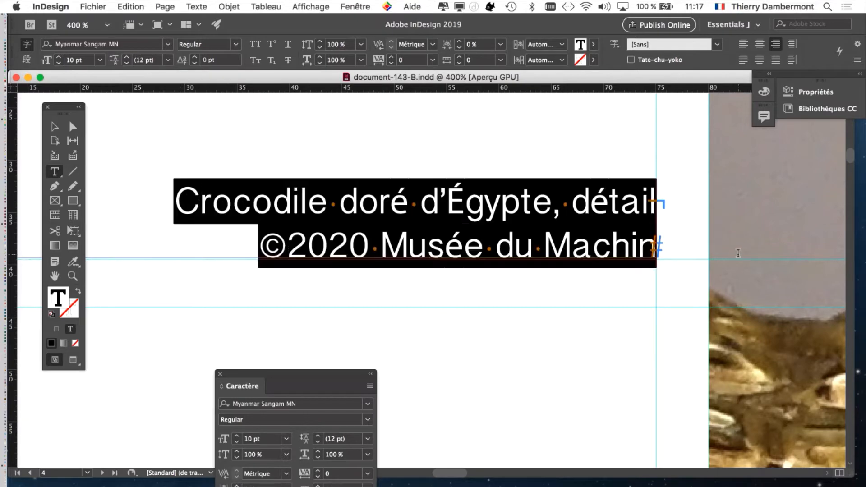
drag(295, 373, 640, 123)
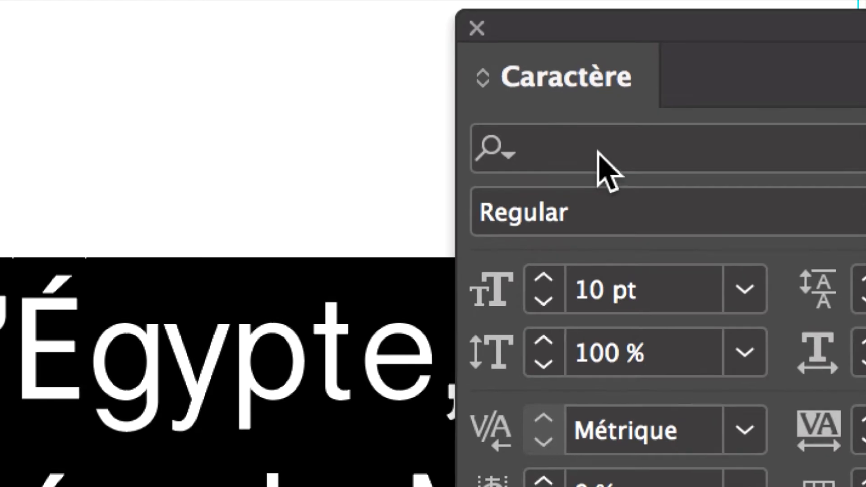
click(593, 145)
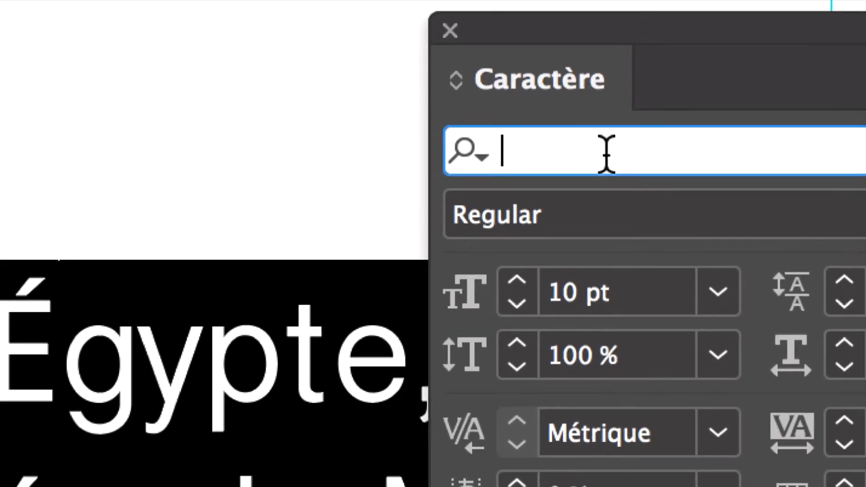
text(My)
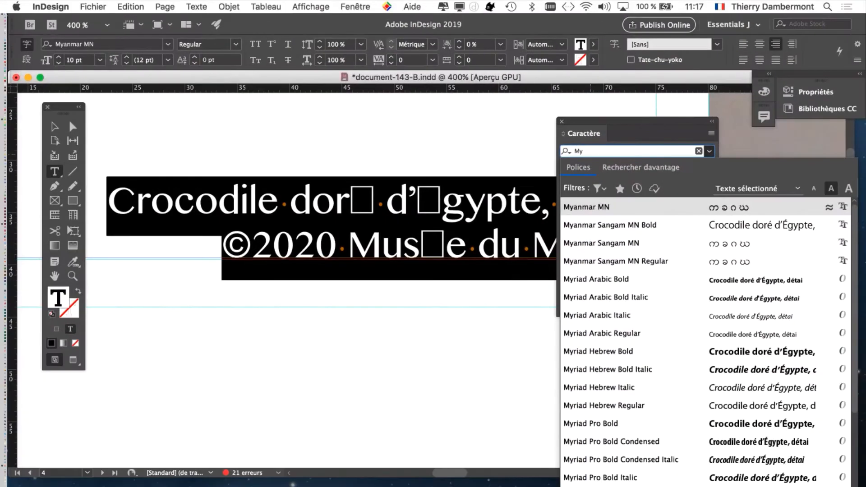
key(Down)
key(Down)
key(Down)
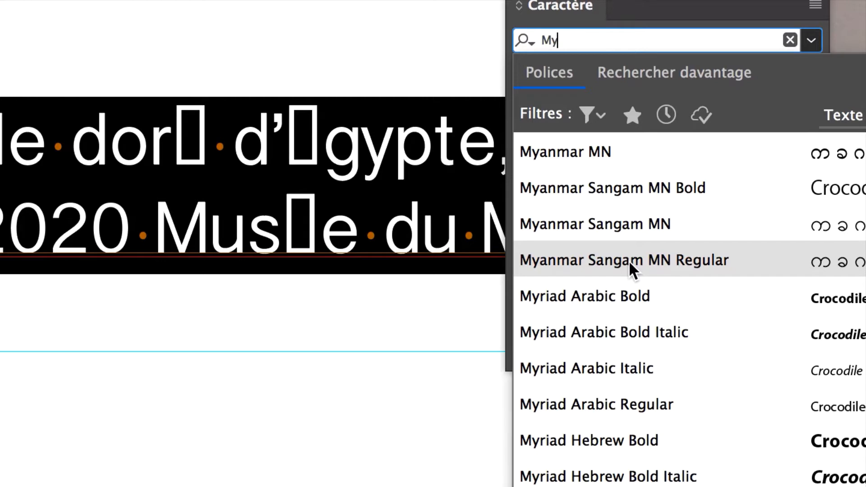
click(629, 261)
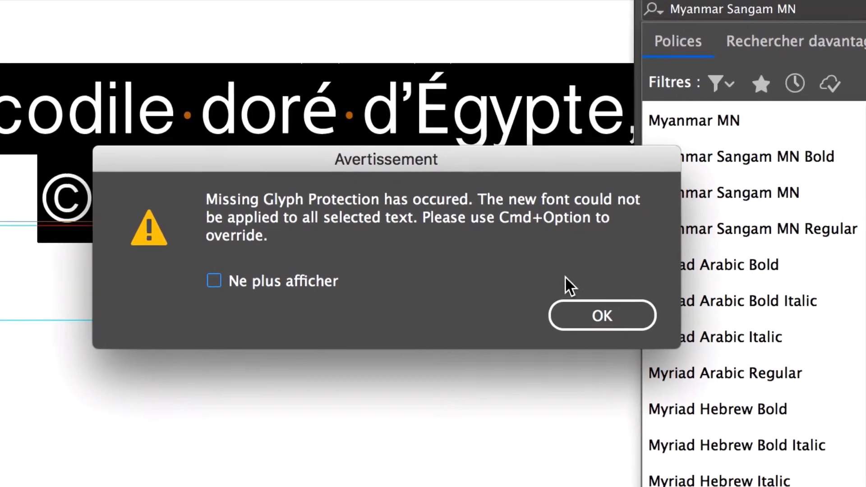
click(597, 314)
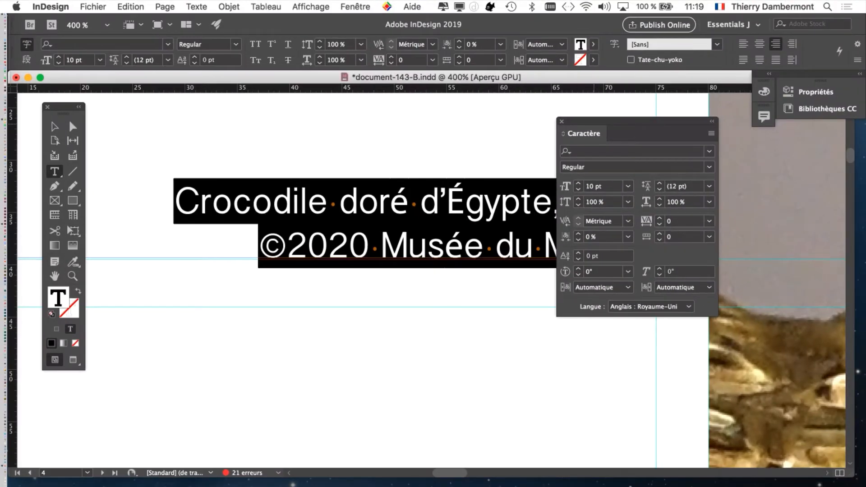
Turn off both missing glyph protection options in the Advanced Type preferences.
drag(577, 122, 691, 153)
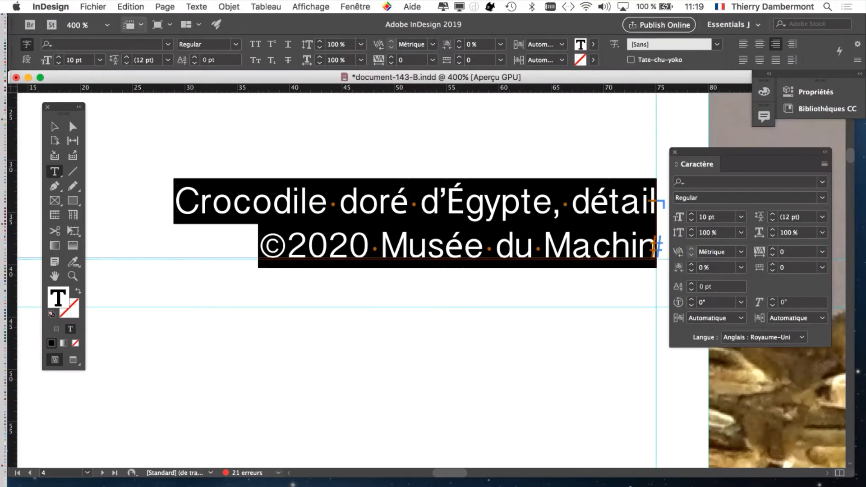
click(50, 7)
mouse_move(66, 36)
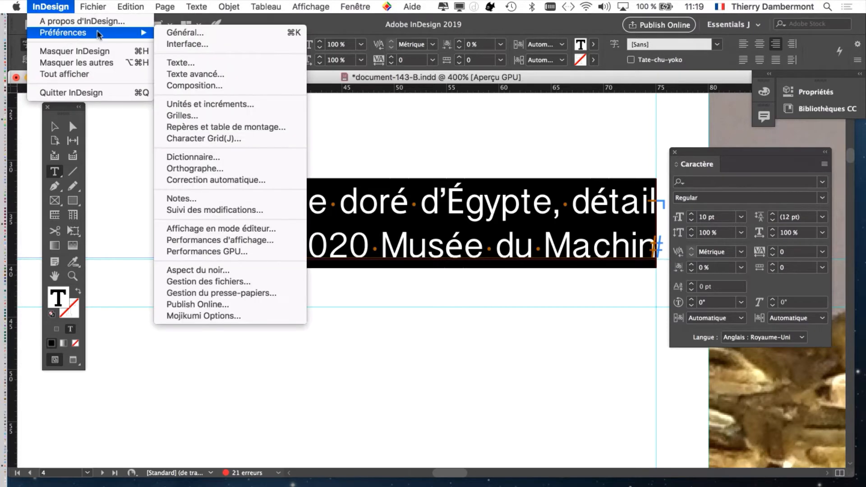
key(alt)
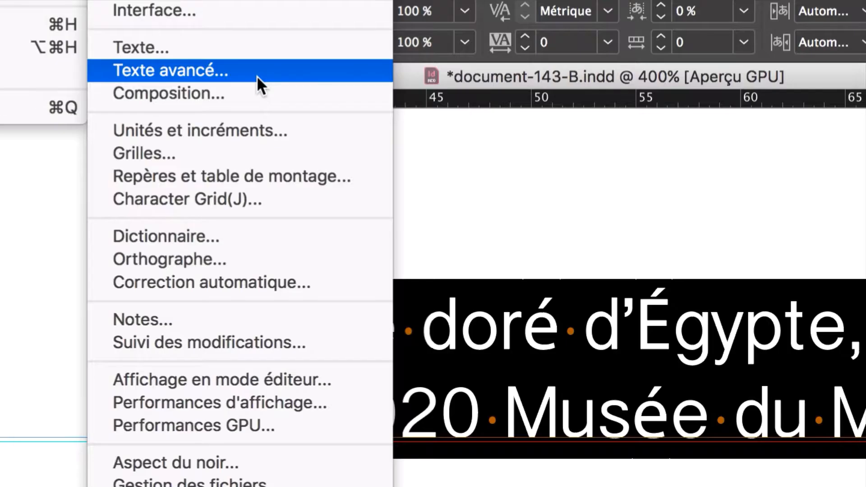
click(256, 75)
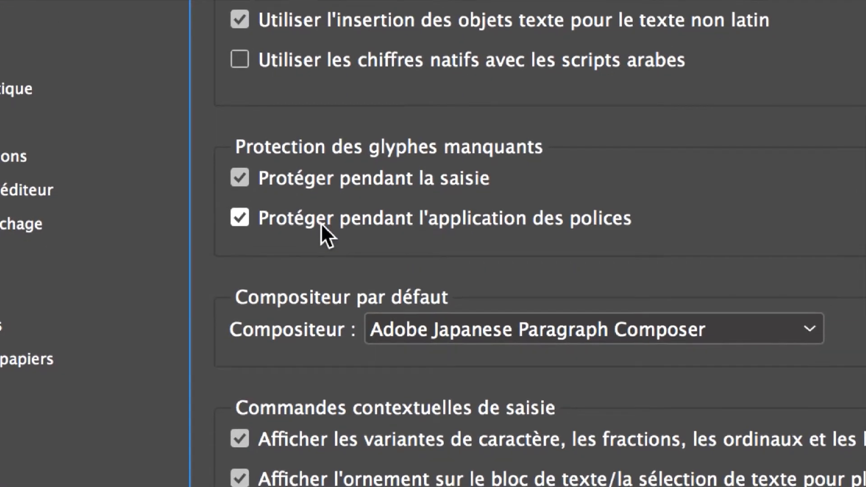
click(320, 224)
click(320, 186)
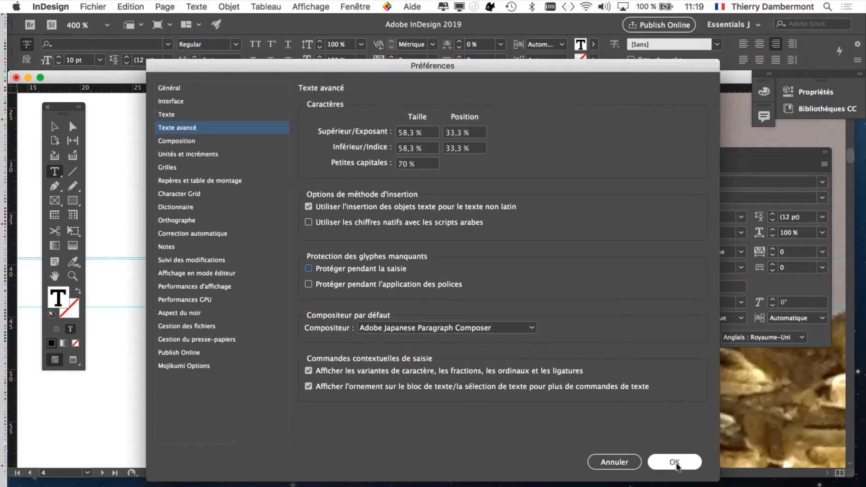
click(675, 462)
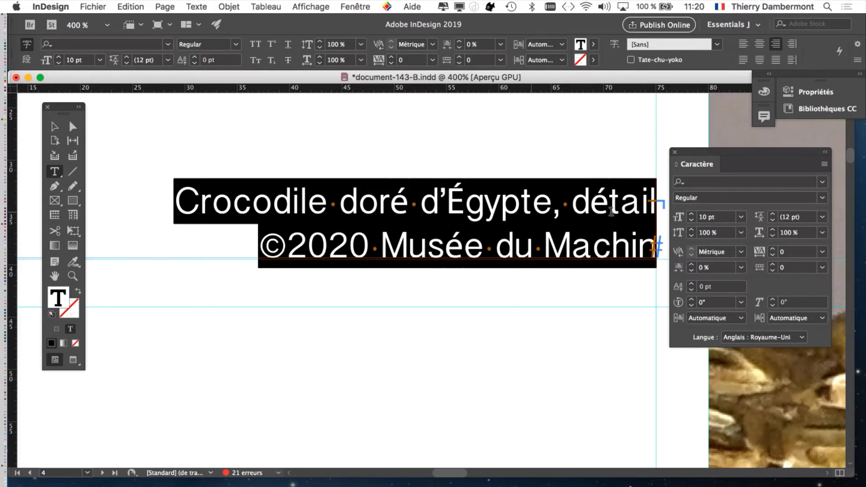
Apply Myanmar Sangam MN Regular to the whole selected caption.
click(711, 181)
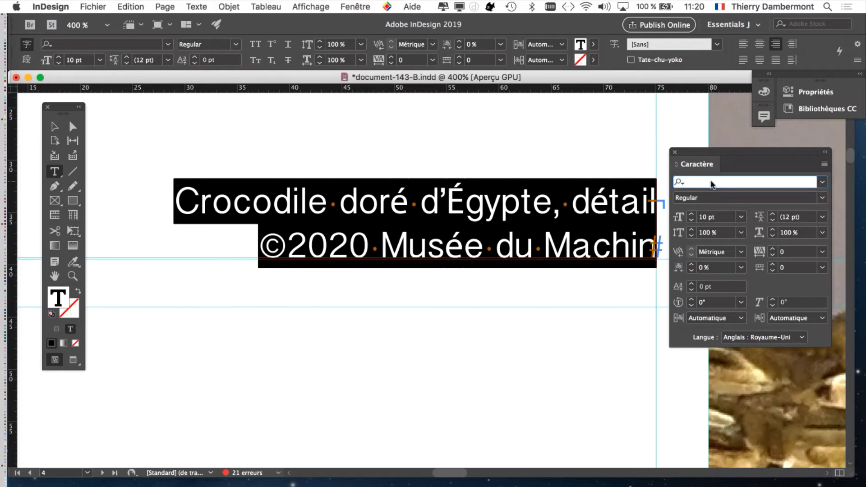
text(Myan)
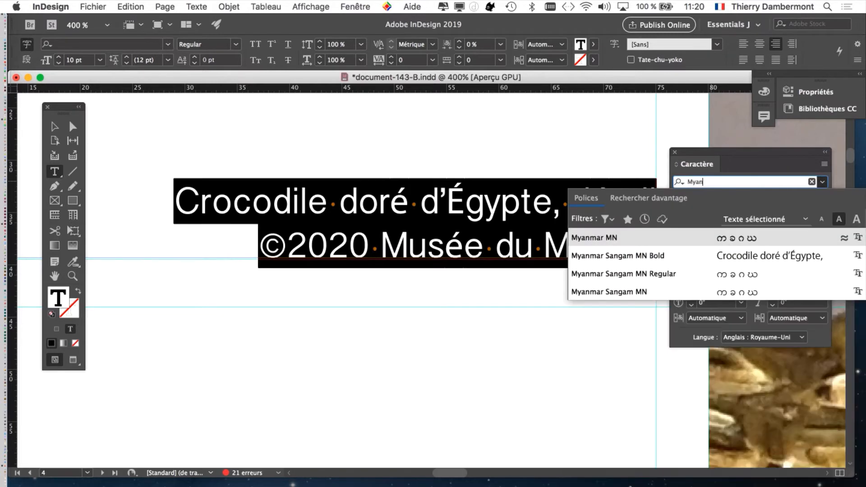
click(680, 273)
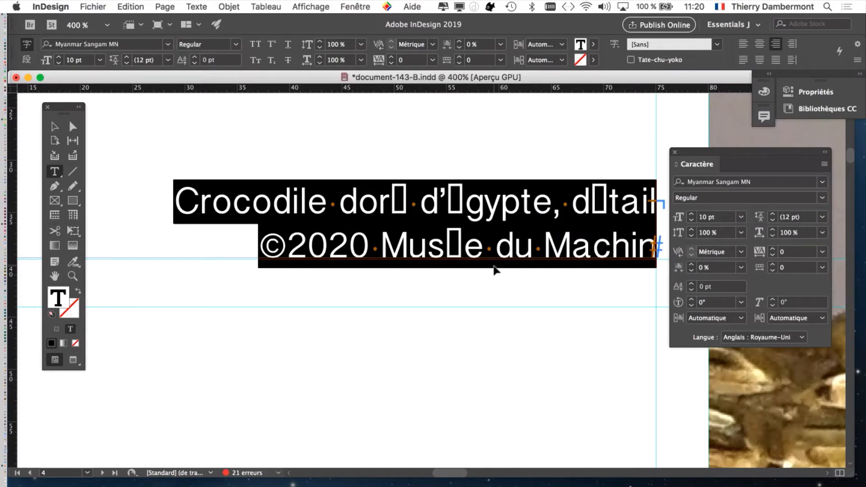
Save the document as document-143-C.indd.
click(102, 7)
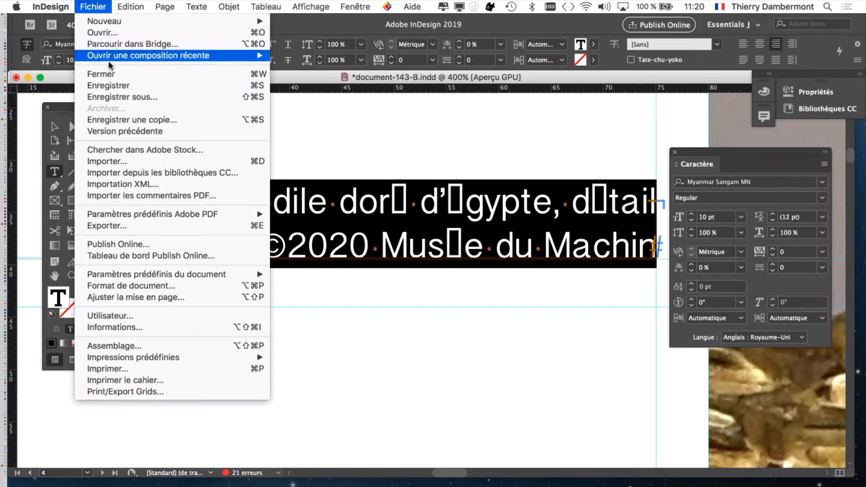
click(127, 97)
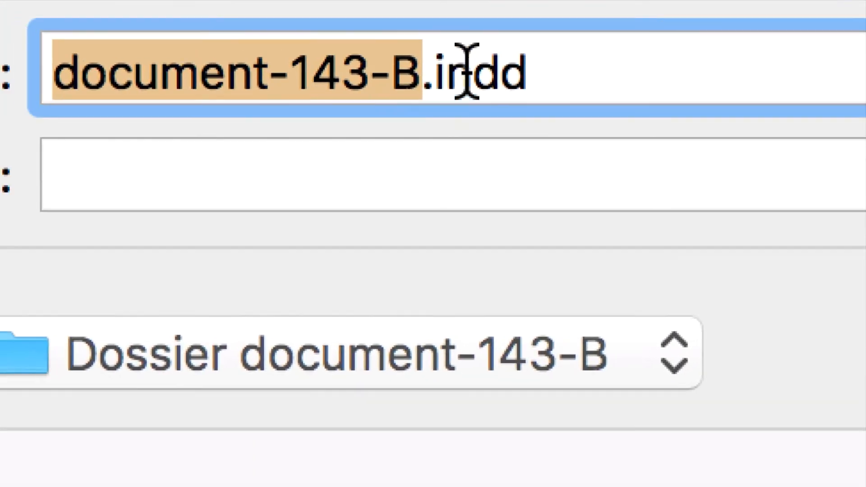
click(467, 70)
double_click(406, 69)
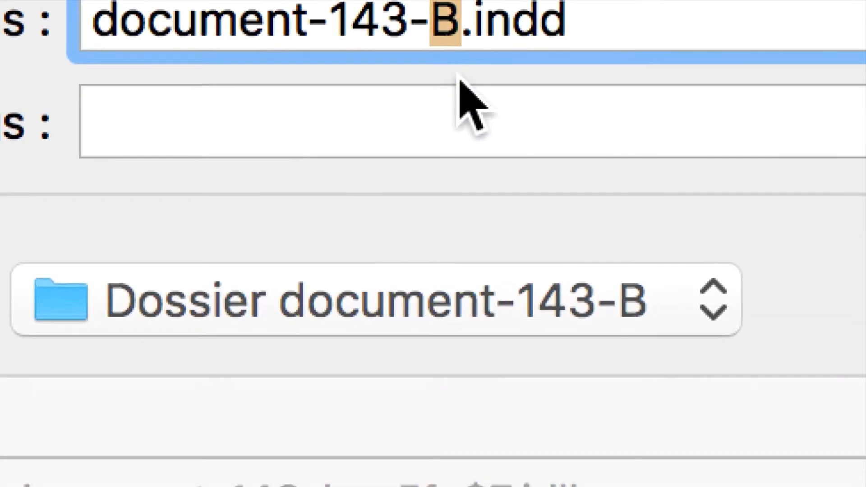
text(C)
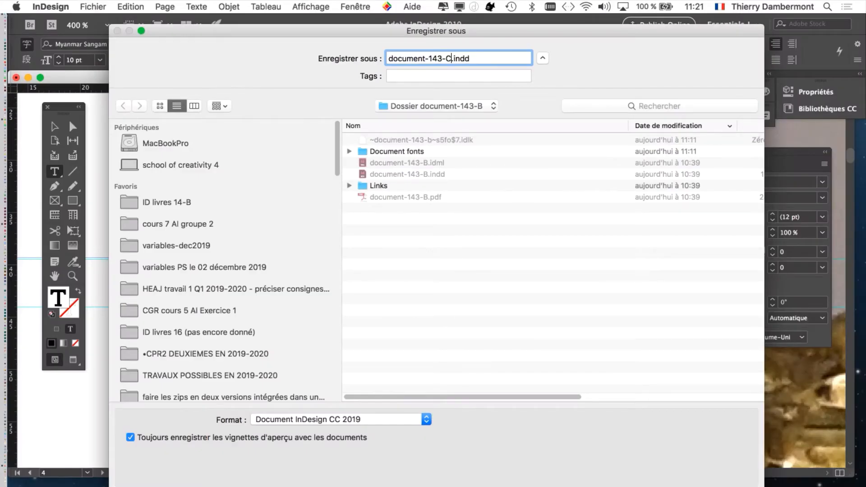
key(Return)
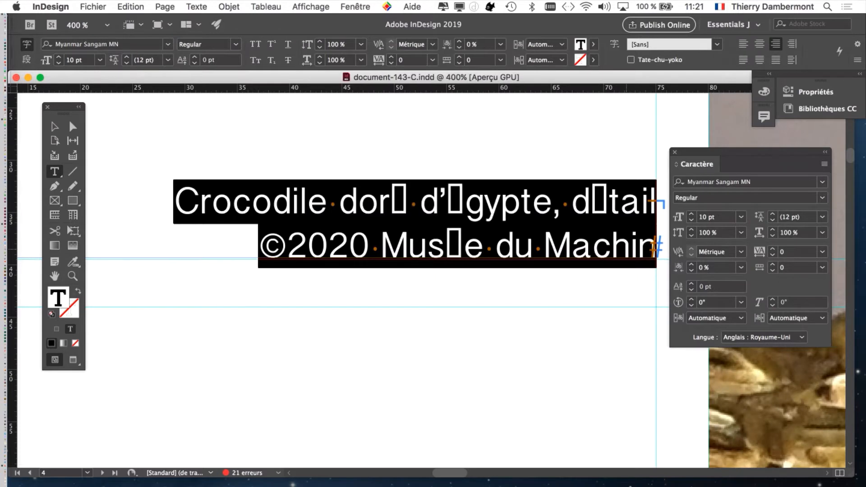
Reselect the whole caption, change its font to Minion Pro, and close the Character panel.
drag(480, 202, 438, 180)
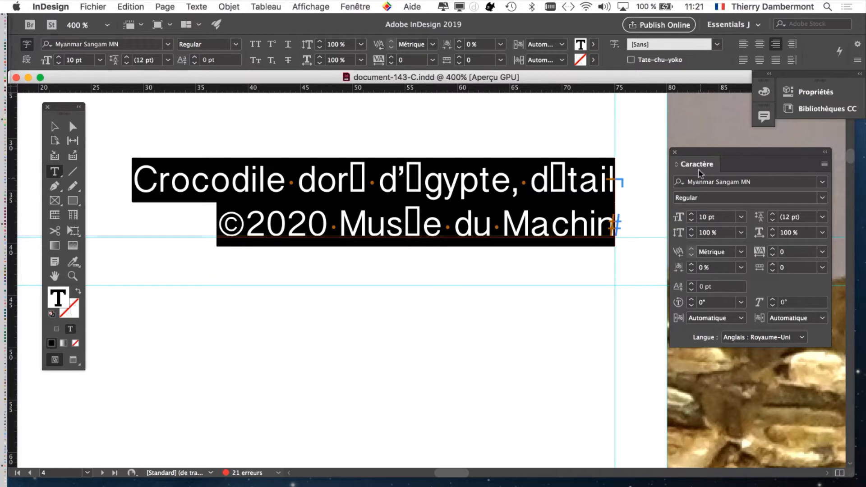
drag(693, 147, 653, 134)
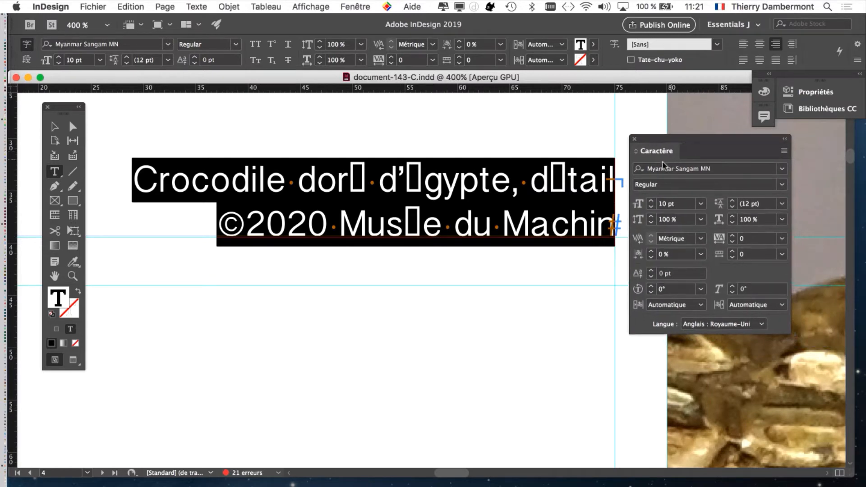
drag(135, 180, 656, 246)
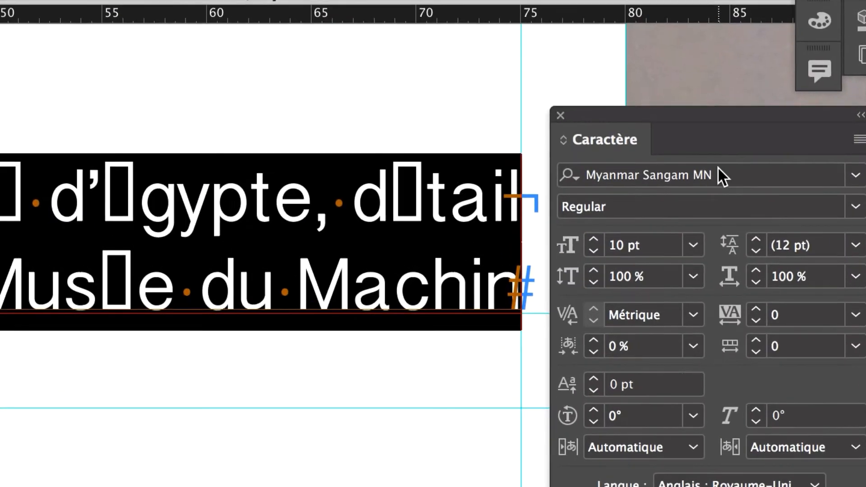
click(702, 166)
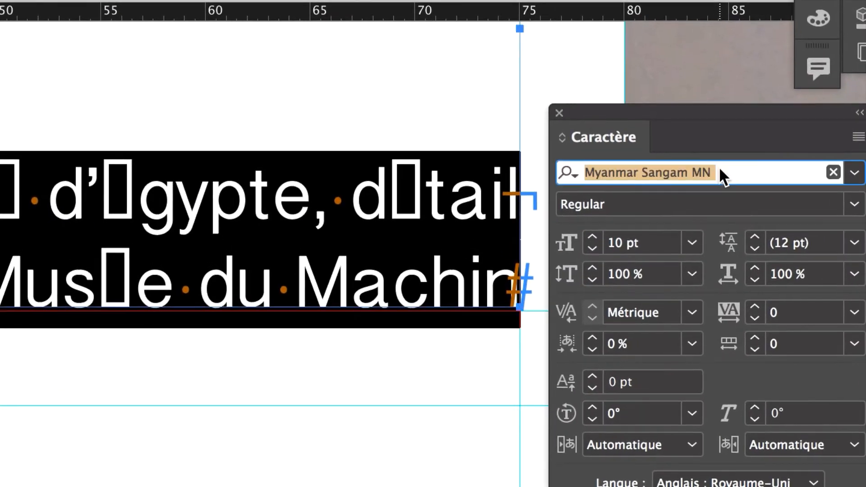
click(839, 174)
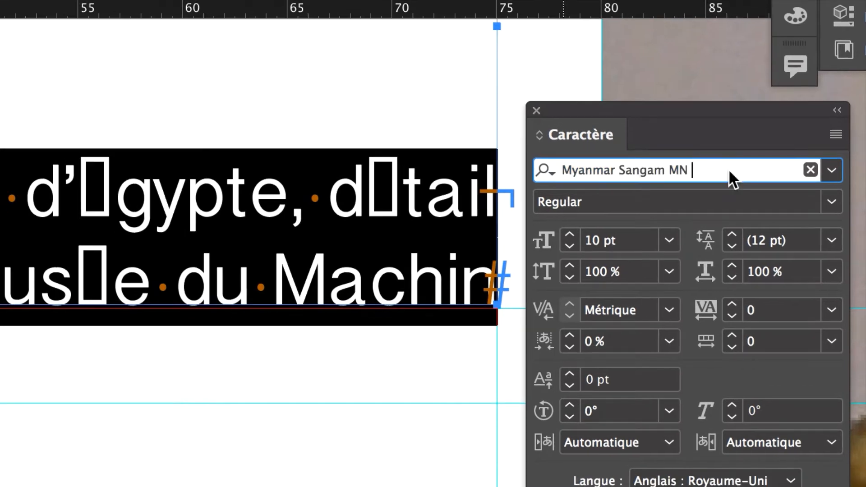
key(Up)
key(Up)
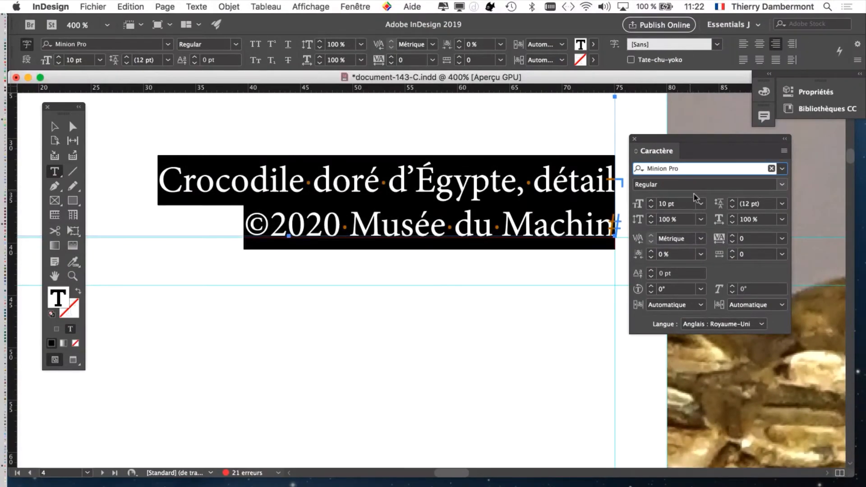
click(634, 139)
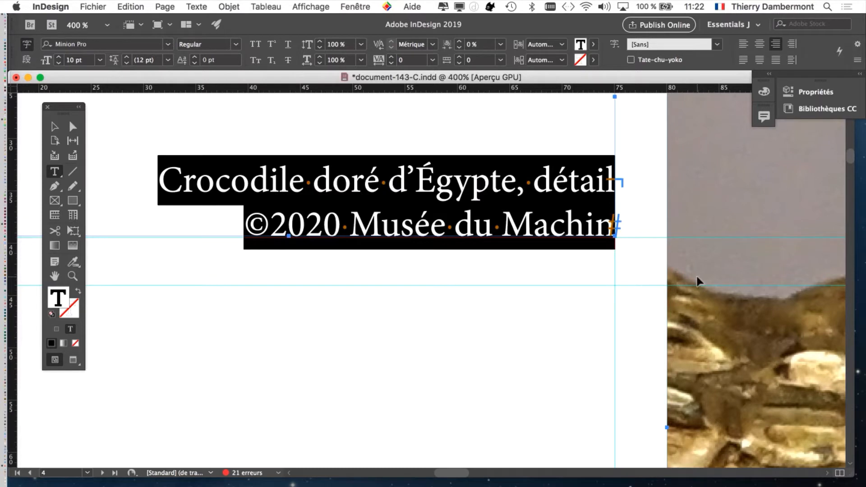
Deselect the caption and select the 'É' in 'Égypte' to inspect its glyph.
click(169, 181)
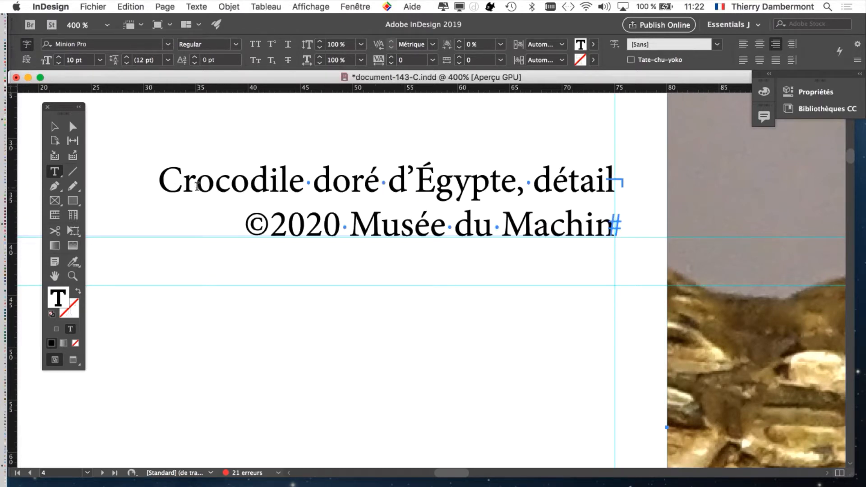
drag(415, 185, 429, 189)
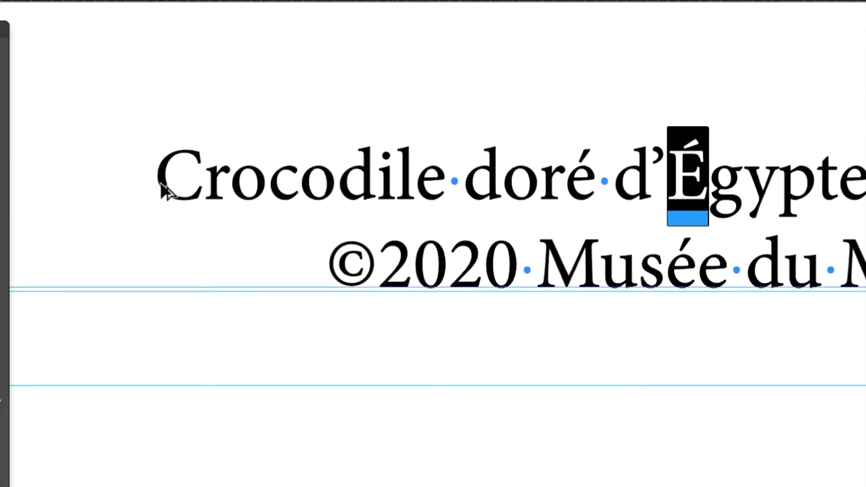
click(156, 179)
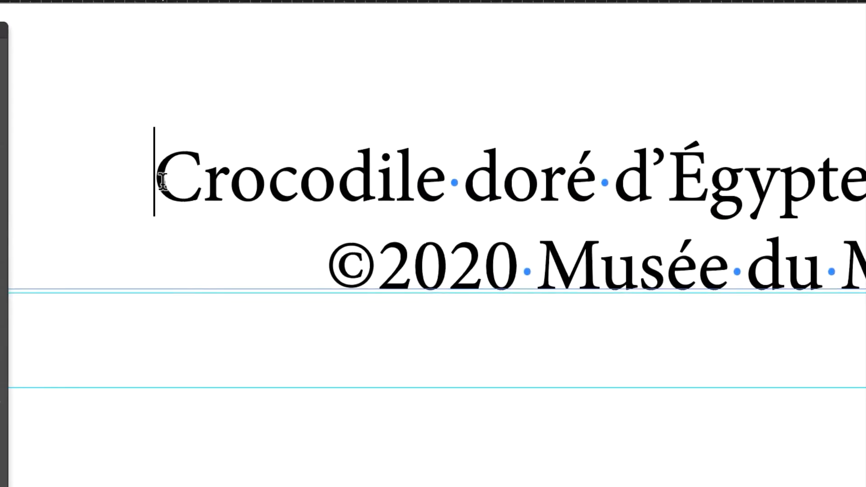
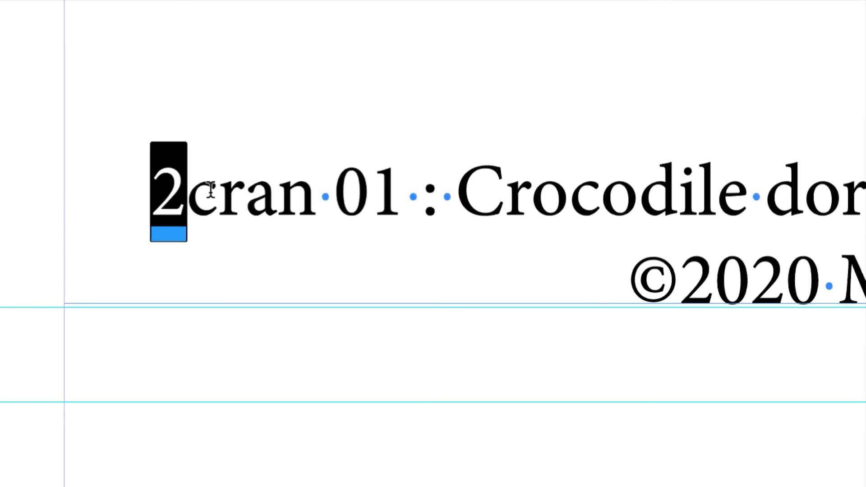
Replace the caption's first character with a capital 'É' so it reads 'Écran'.
text(é)
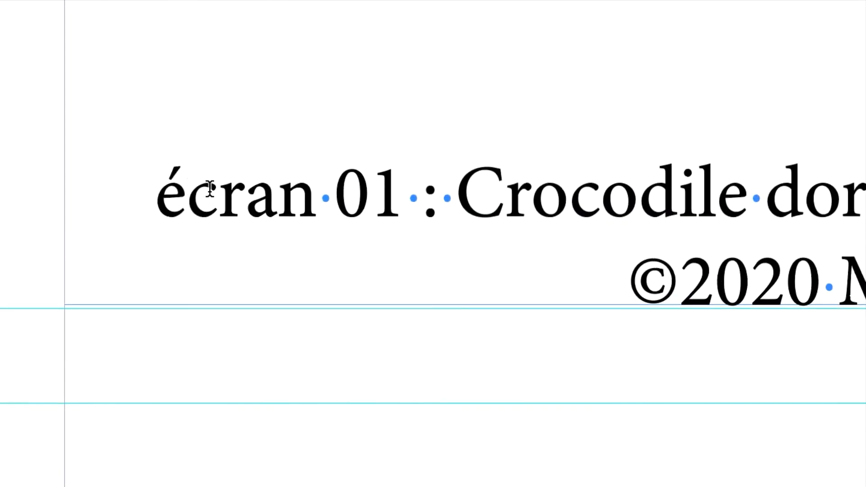
key(shift+Left)
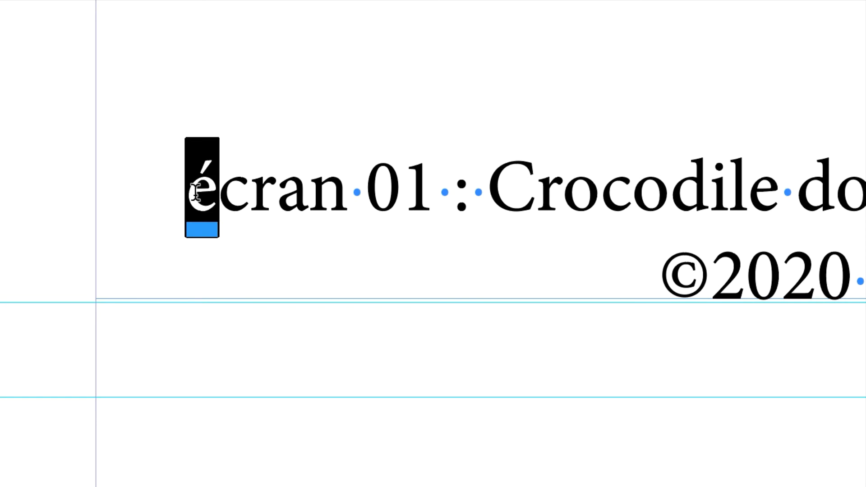
text(É)
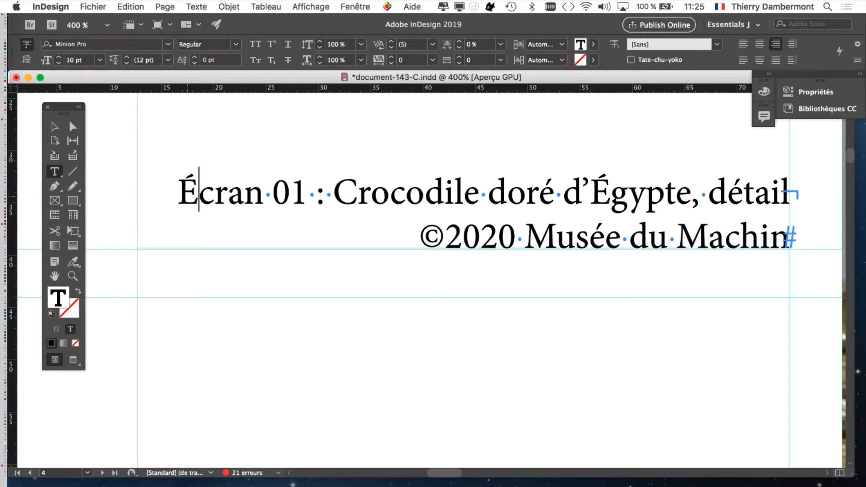
Open the system Keyboard input sources preferences by way of Language and Region settings.
click(18, 7)
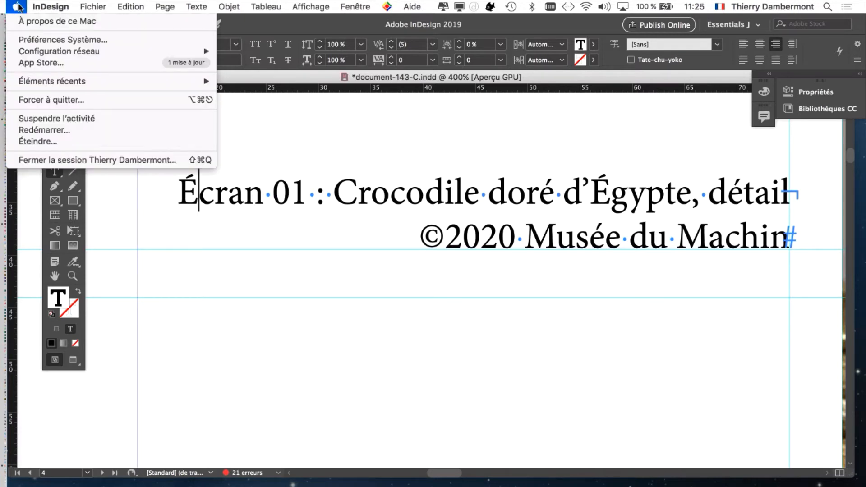
click(22, 40)
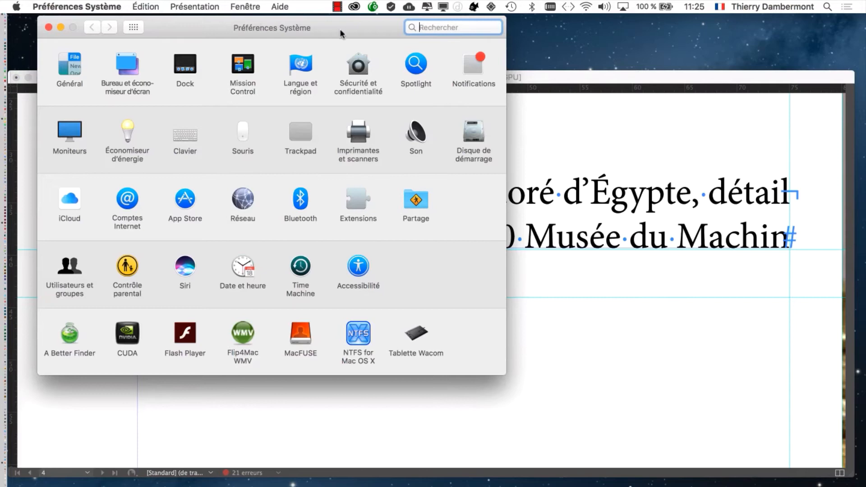
drag(340, 28, 491, 63)
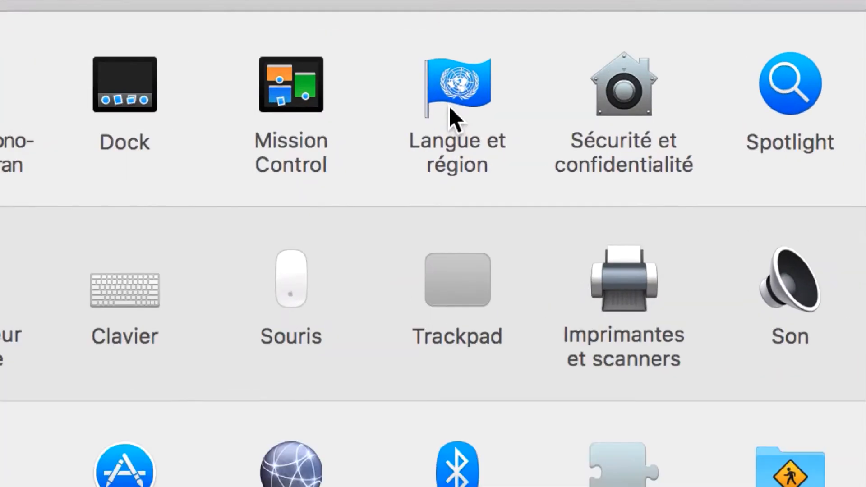
click(458, 108)
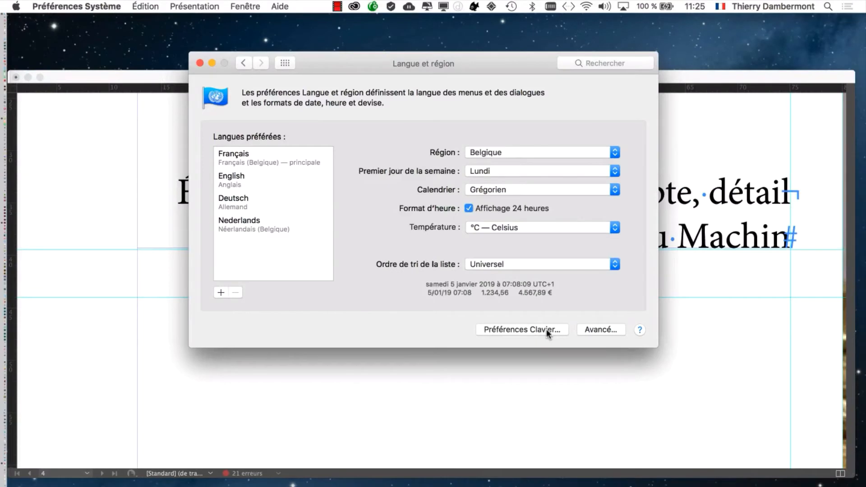
click(547, 331)
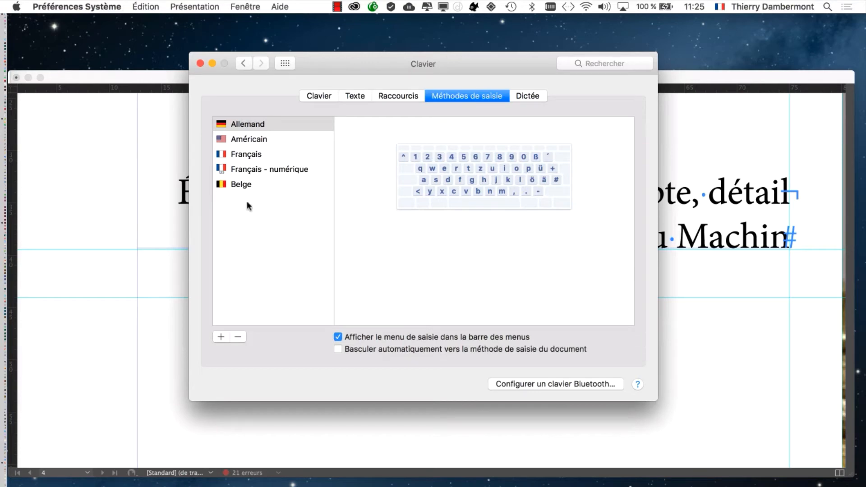
Browse the French keyboard layouts offered for adding a new input source, without adding one.
key(alt+super+8)
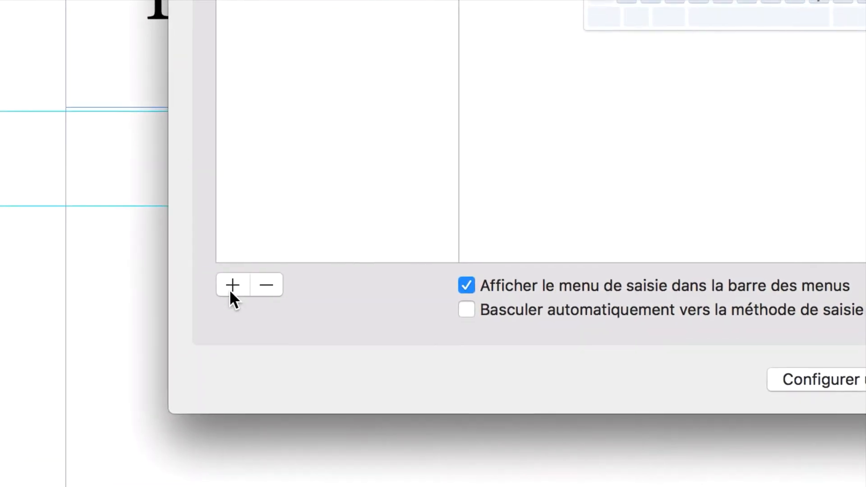
click(191, 299)
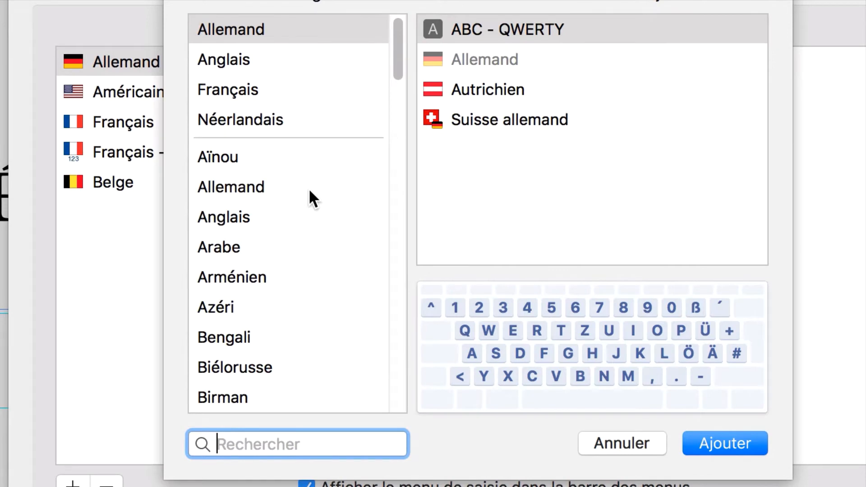
click(302, 95)
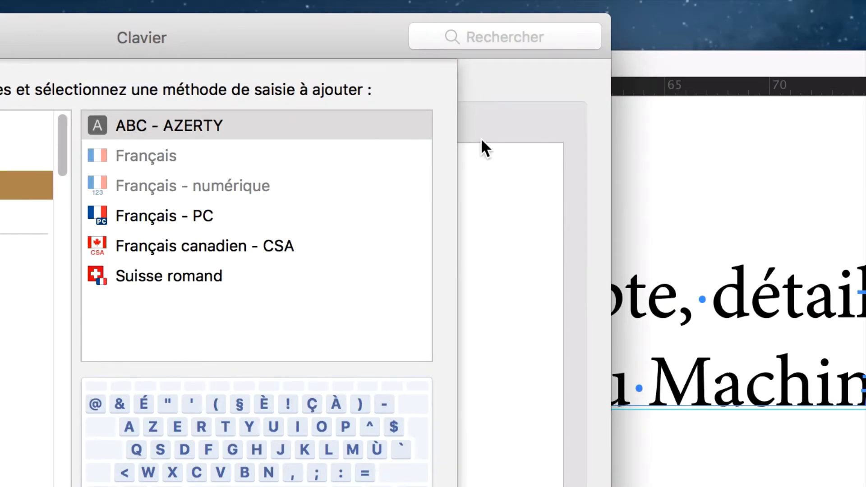
click(591, 17)
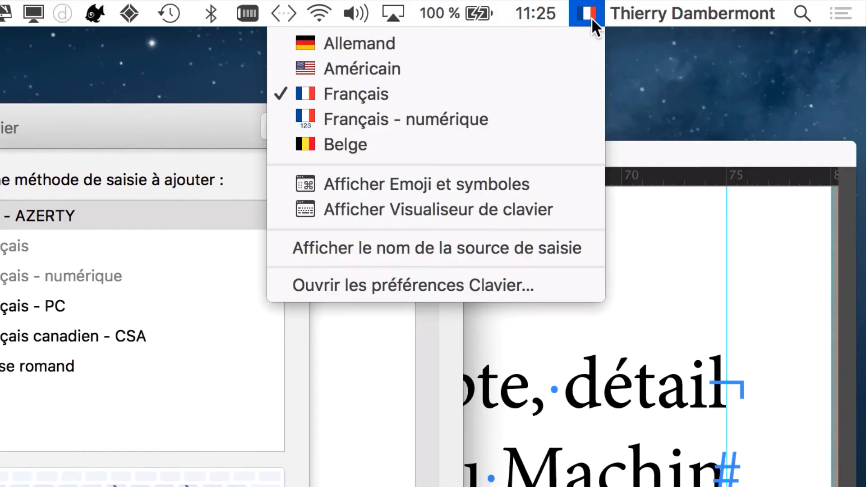
click(591, 18)
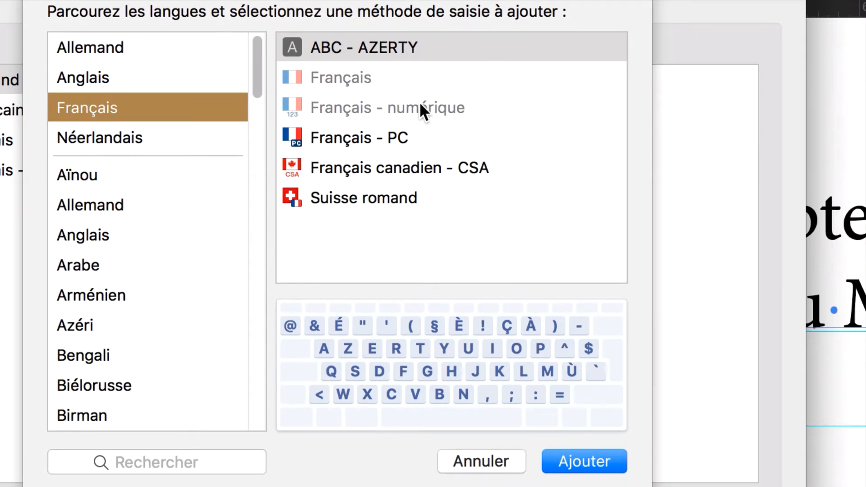
key(alt)
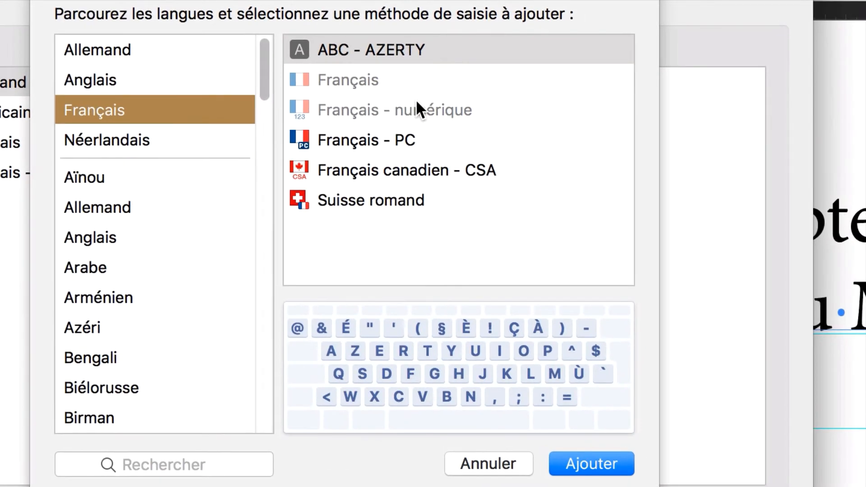
key(alt)
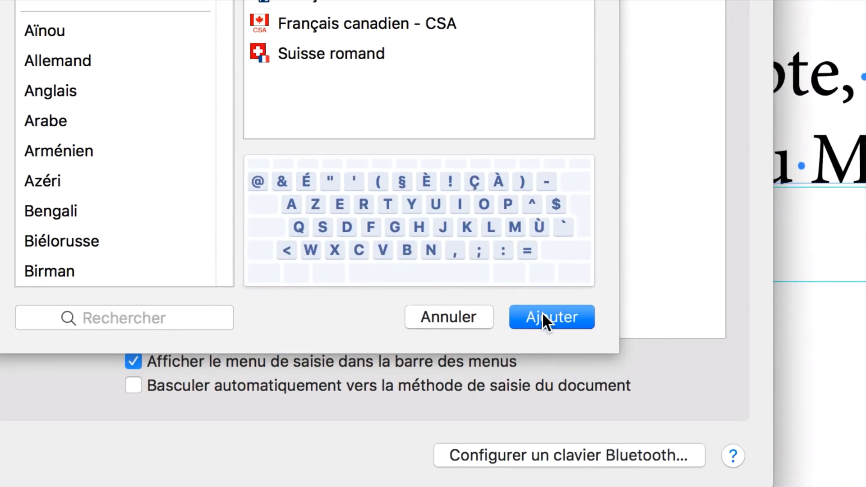
click(542, 312)
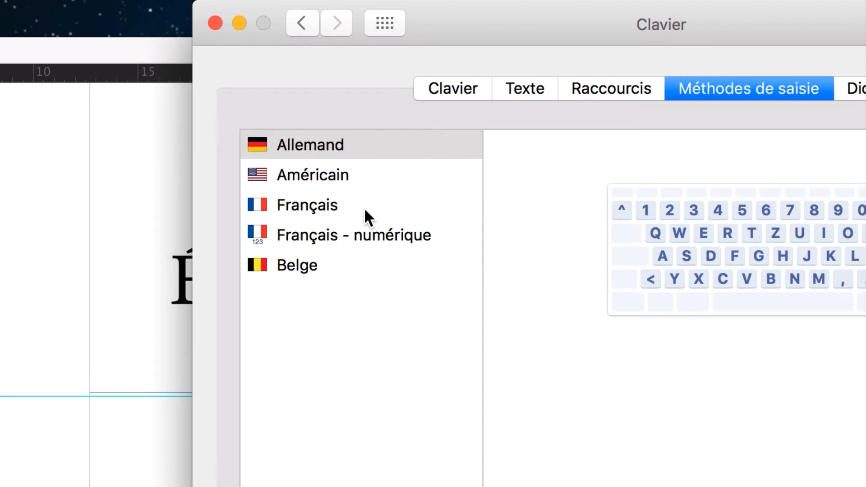
Select the Français input source to view its layout, then close the Keyboard preferences.
click(364, 208)
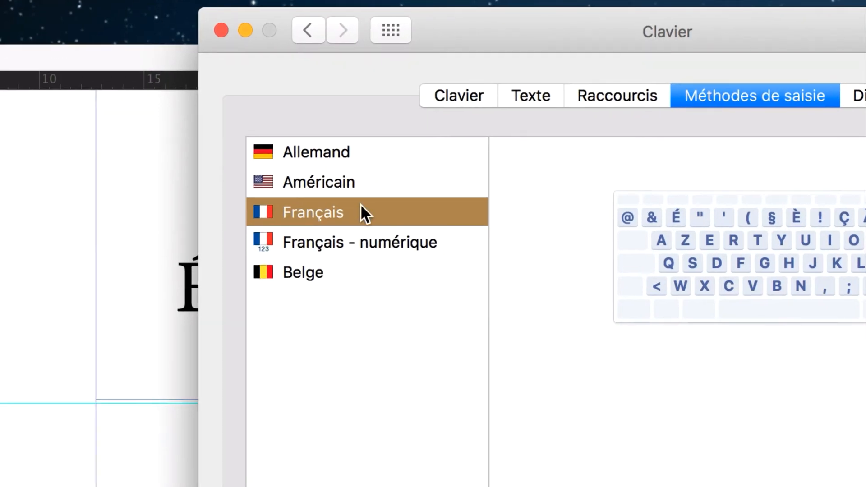
drag(361, 205, 360, 147)
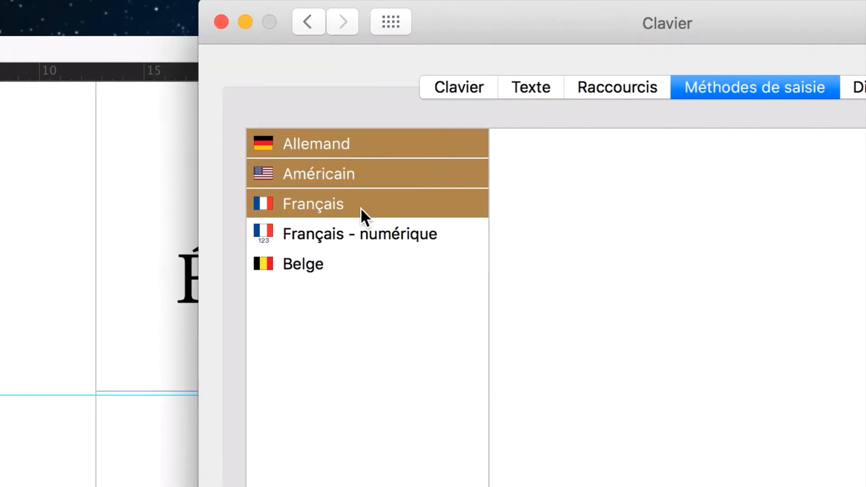
click(291, 213)
drag(326, 204, 330, 185)
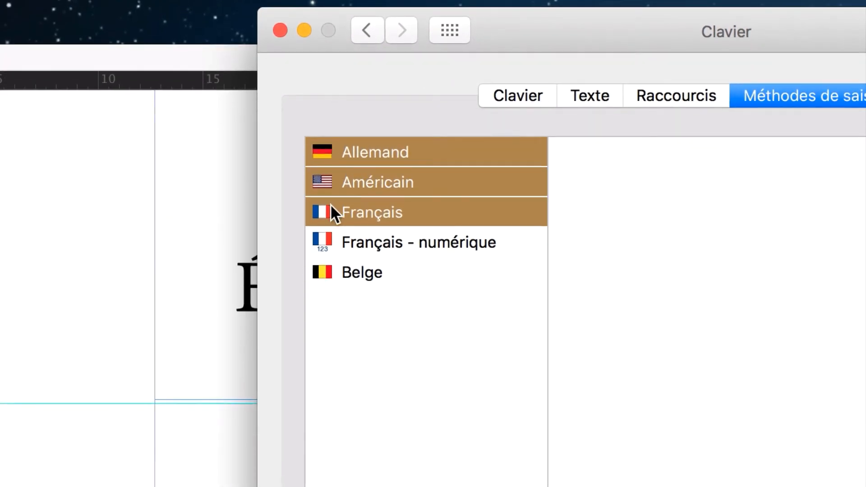
click(330, 204)
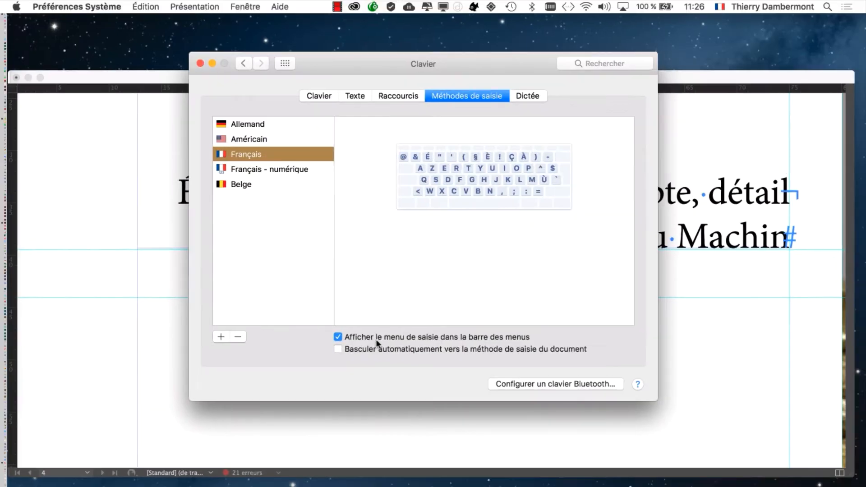
click(199, 64)
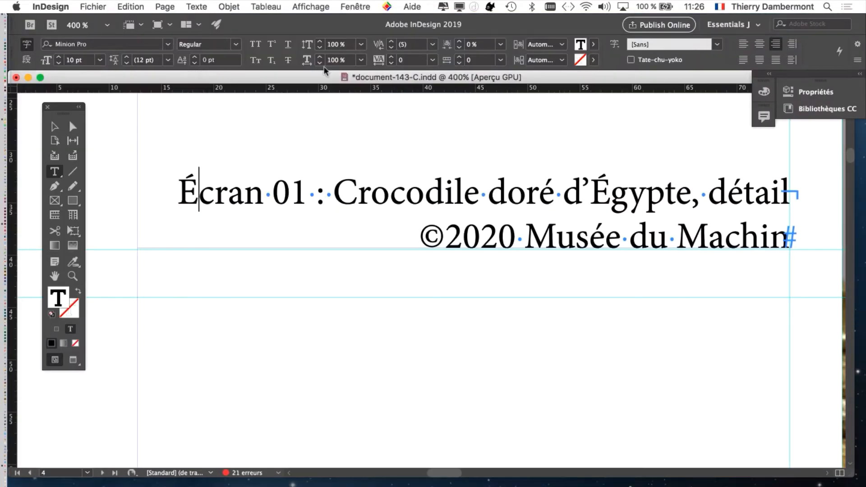
Switch the input source to Français and retype the capital 'É' at the start of the caption.
click(716, 8)
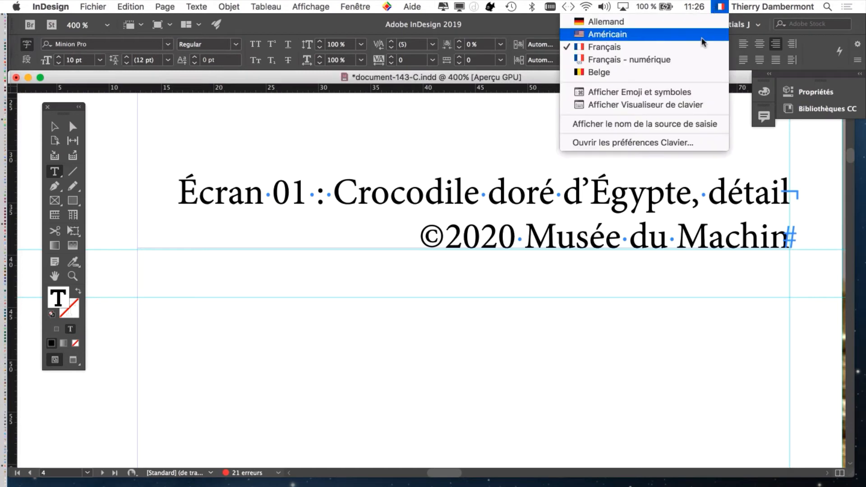
click(684, 53)
click(203, 199)
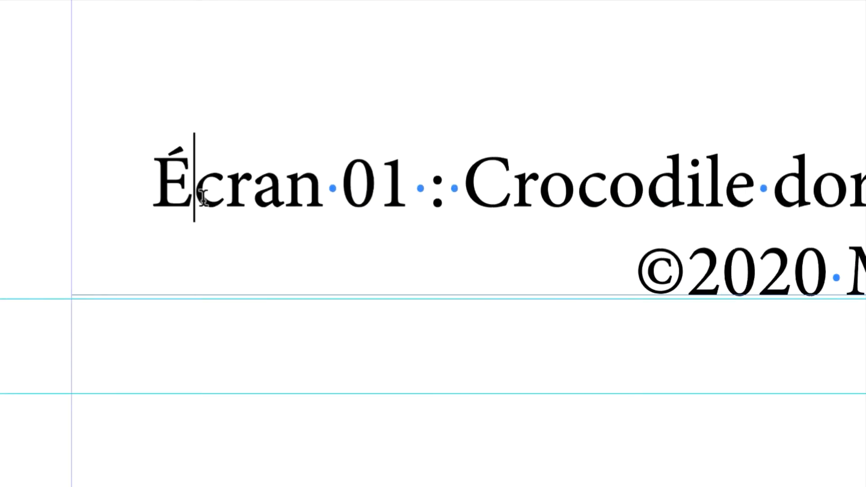
drag(203, 199, 161, 199)
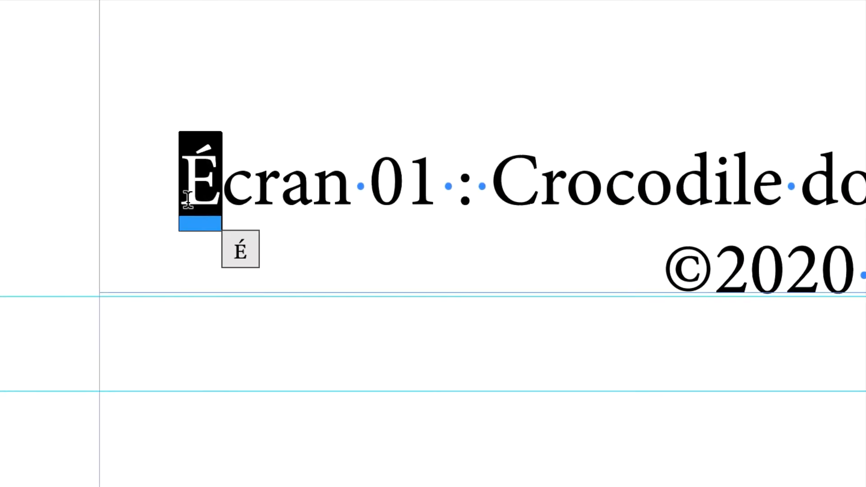
text(Égypte, détail)
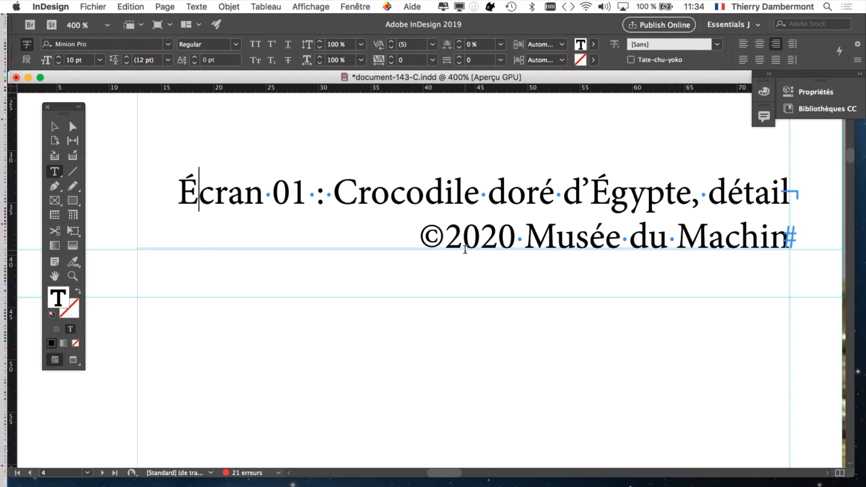
key(super+minus)
key(super+minus)
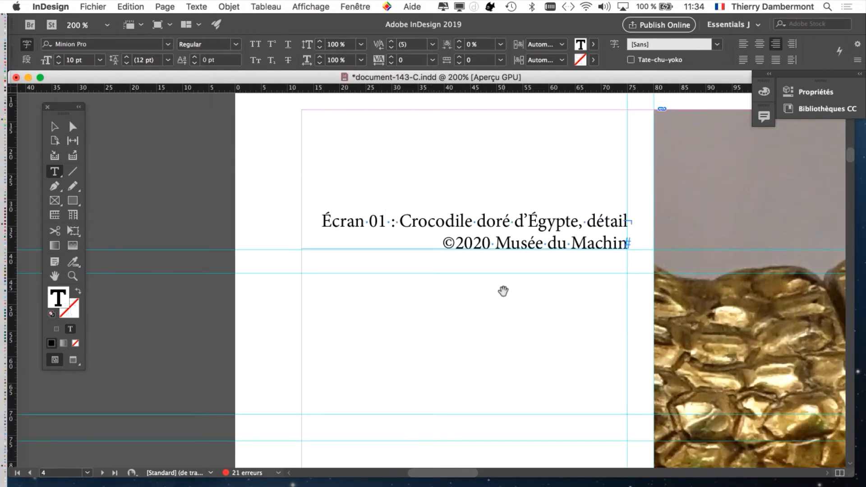
key(super+equal)
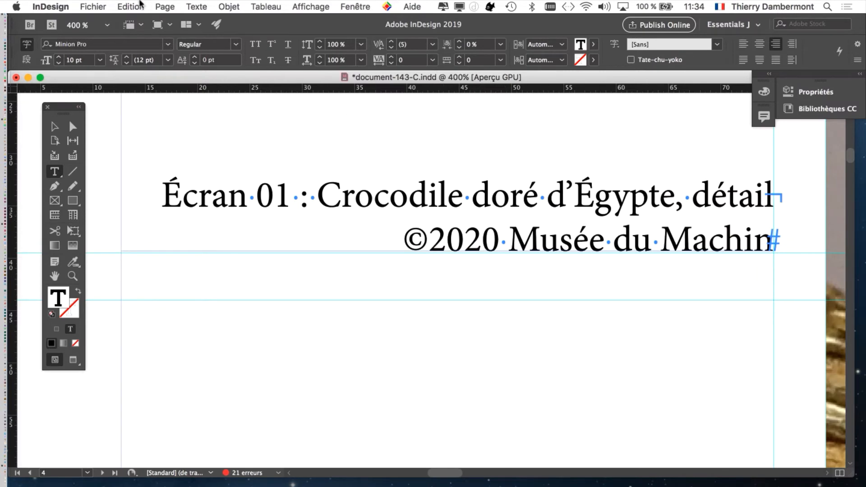
Save the document as document-143-D.indd.
click(93, 6)
click(143, 96)
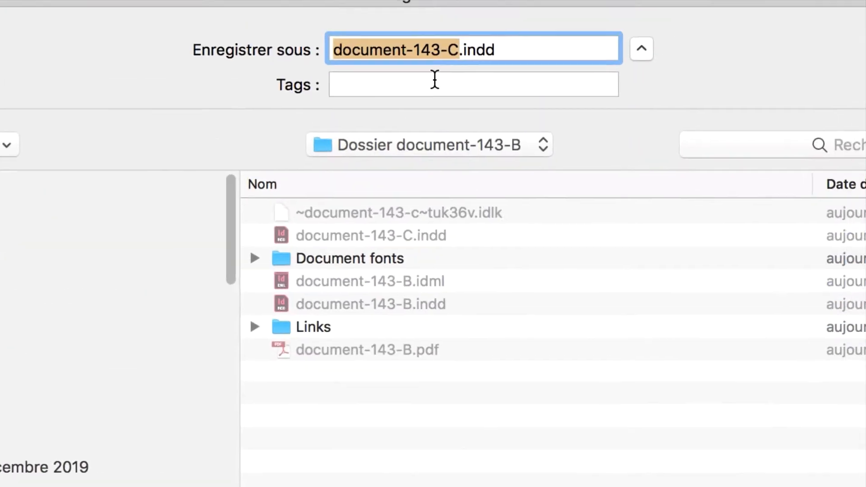
click(448, 58)
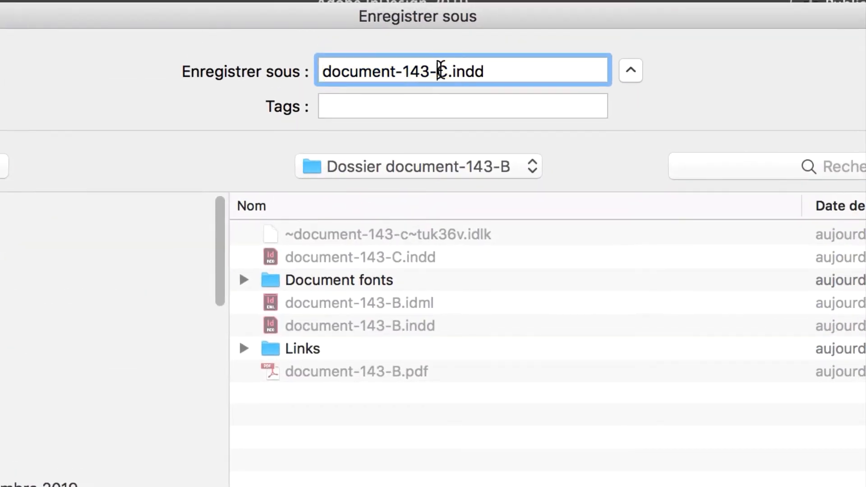
drag(440, 71, 443, 73)
text(D)
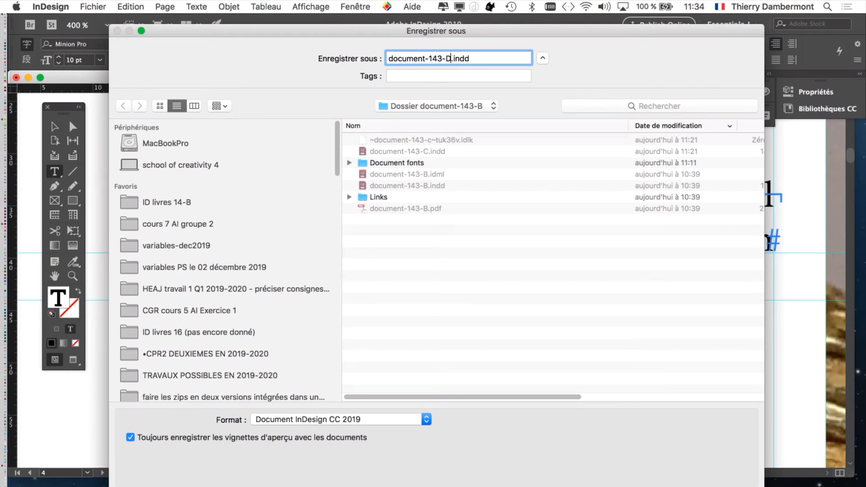
key(Return)
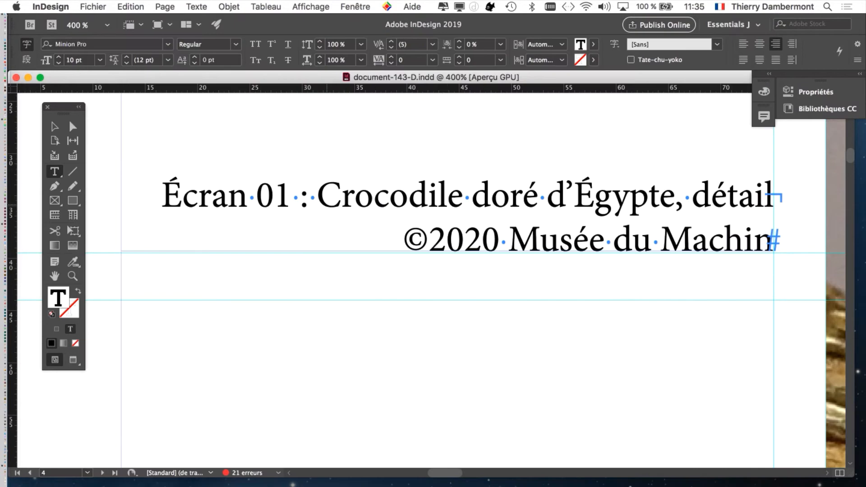
Delete 'Écran 01 : ' from the beginning of the caption's first line.
click(316, 198)
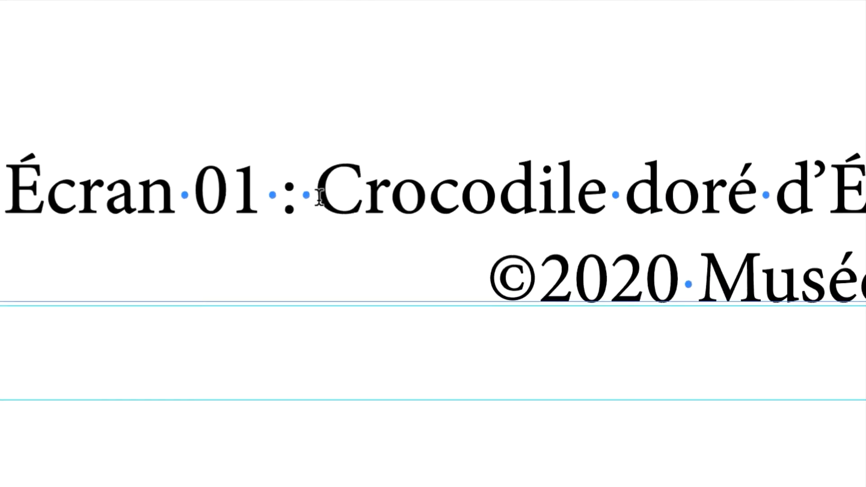
drag(319, 198, 14, 189)
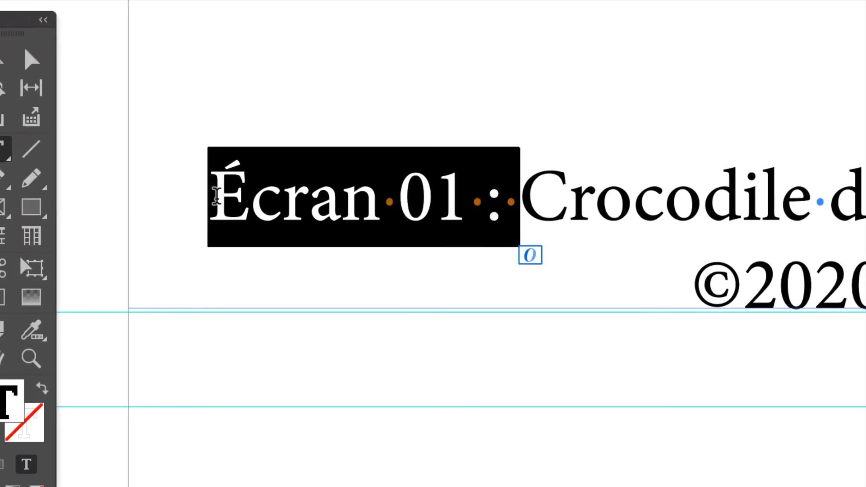
key(BackSpace)
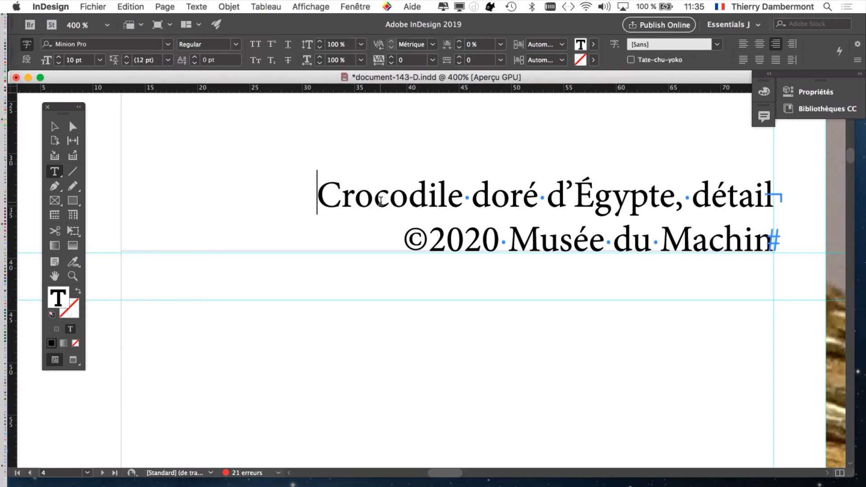
Open the Glyphs panel.
click(202, 5)
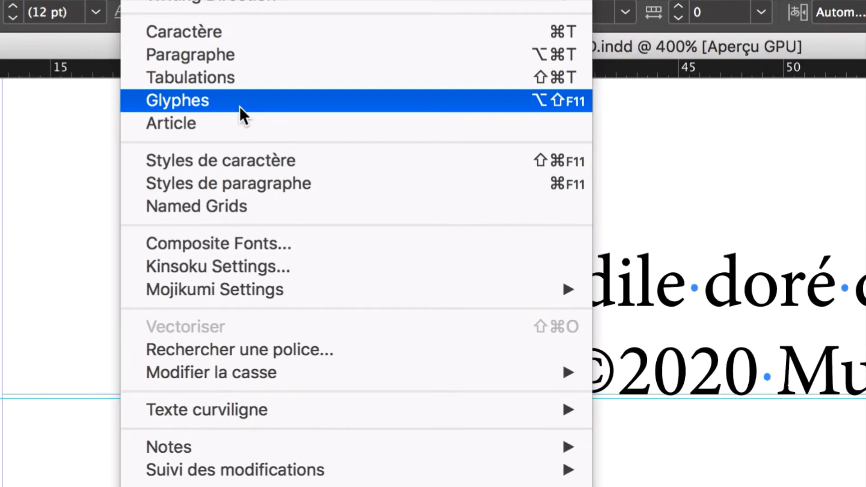
click(240, 104)
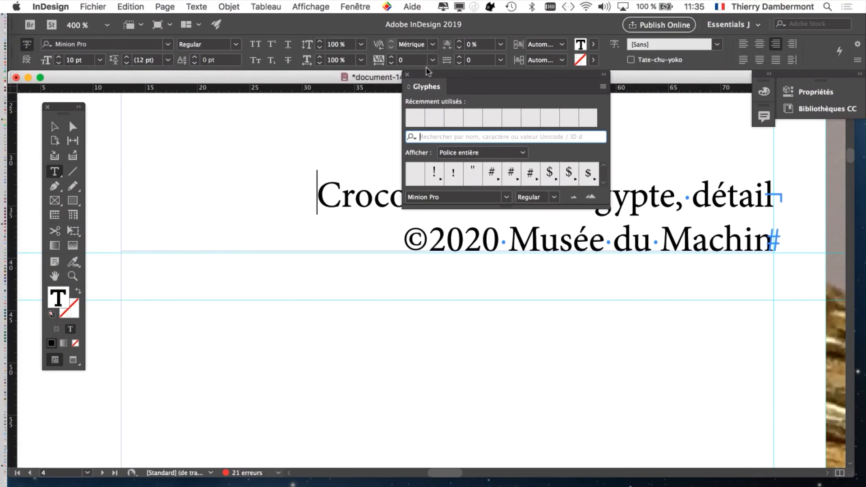
Enlarge the Glyphs panel and search its glyphs for MINION, then clear the search.
drag(433, 76, 151, 114)
drag(327, 248, 829, 480)
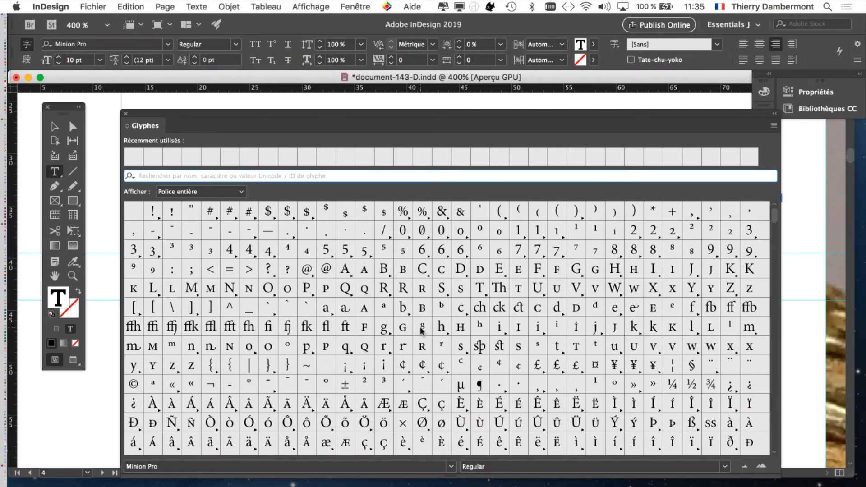
click(142, 177)
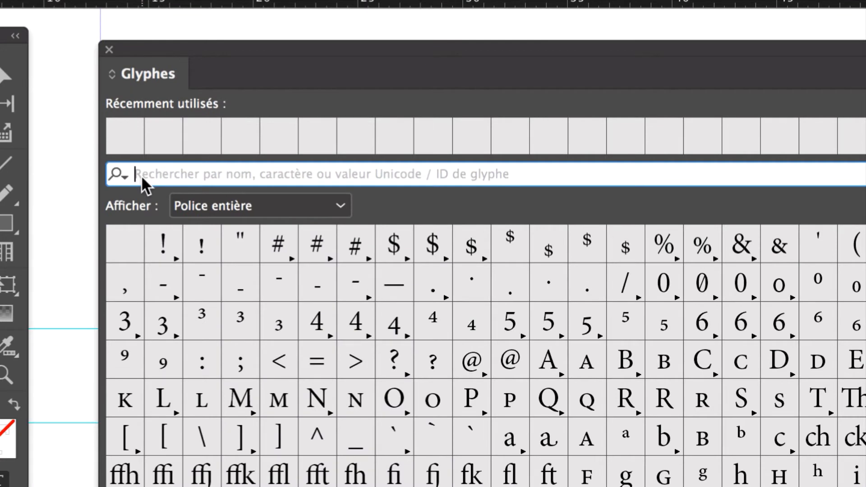
text(MINION)
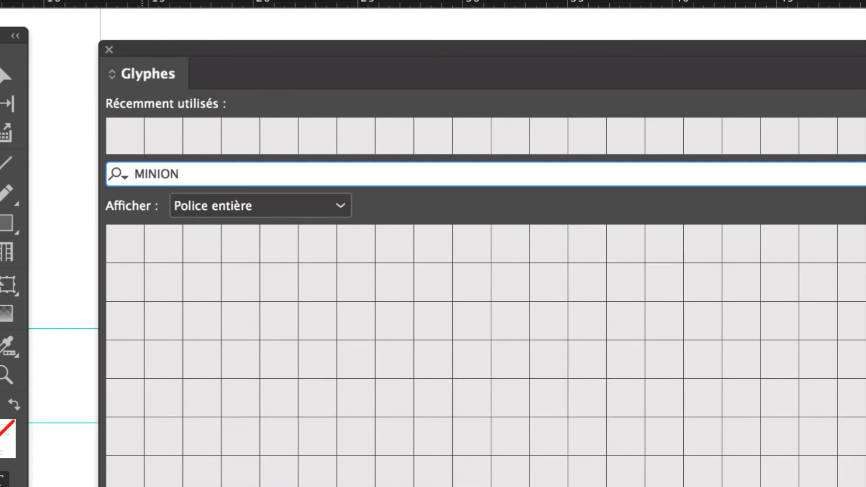
key(BackSpace)
key(BackSpace)
key(BackSpace)
key(BackSpace)
key(BackSpace)
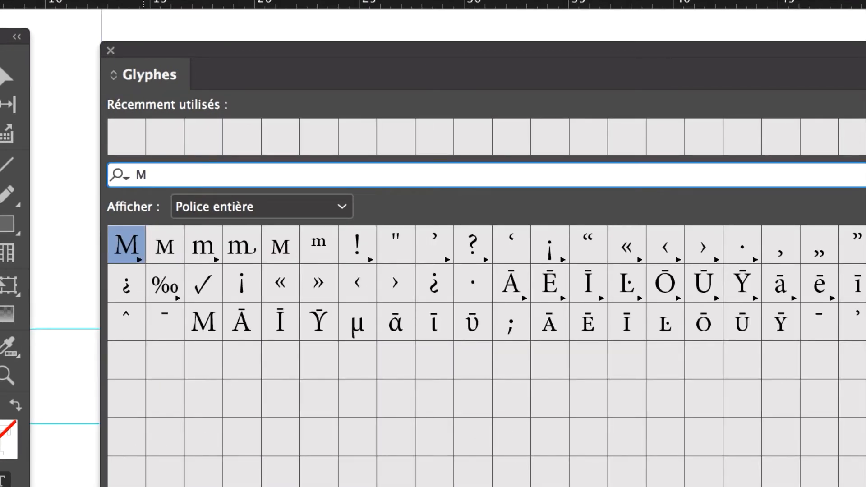
key(BackSpace)
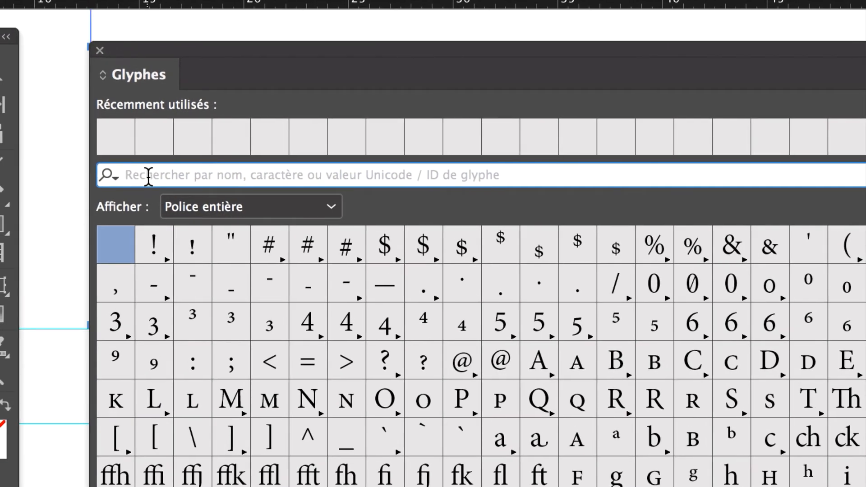
Search the Glyphs panel by name for the copyright and trademark glyphs, then clear the search field.
text(copyri)
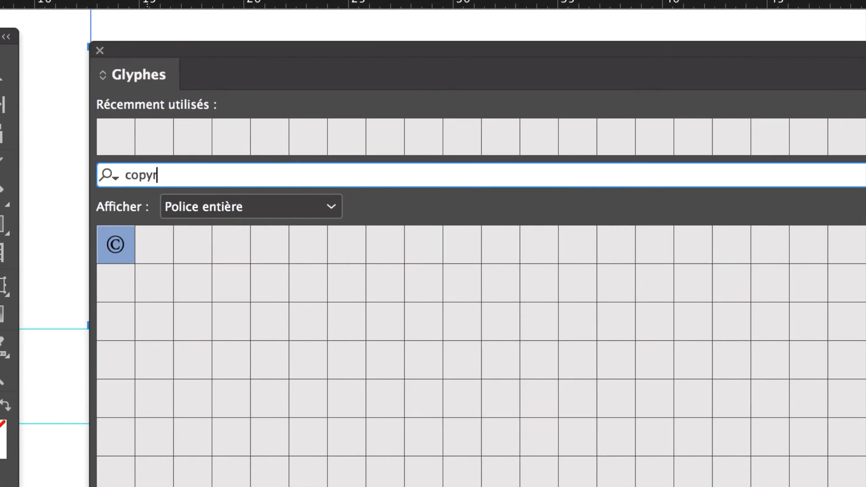
text(ght)
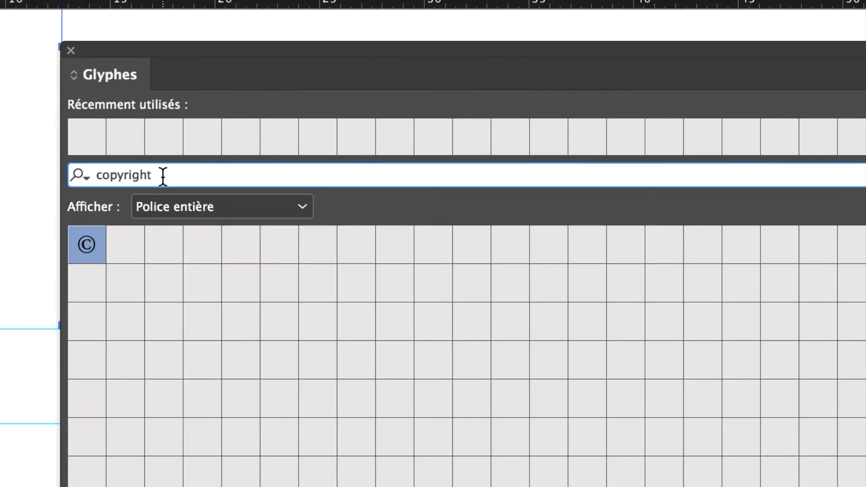
drag(162, 176, 98, 176)
text(tra)
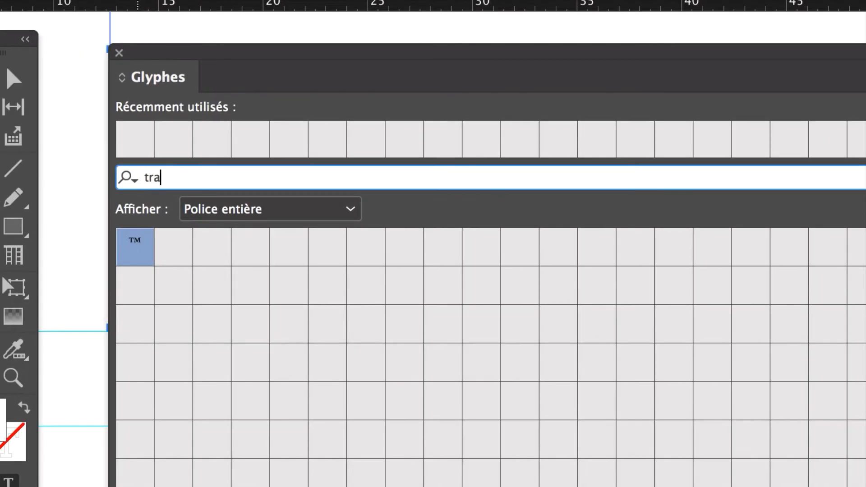
text(d)
key(BackSpace)
key(BackSpace)
key(BackSpace)
key(BackSpace)
text(marque)
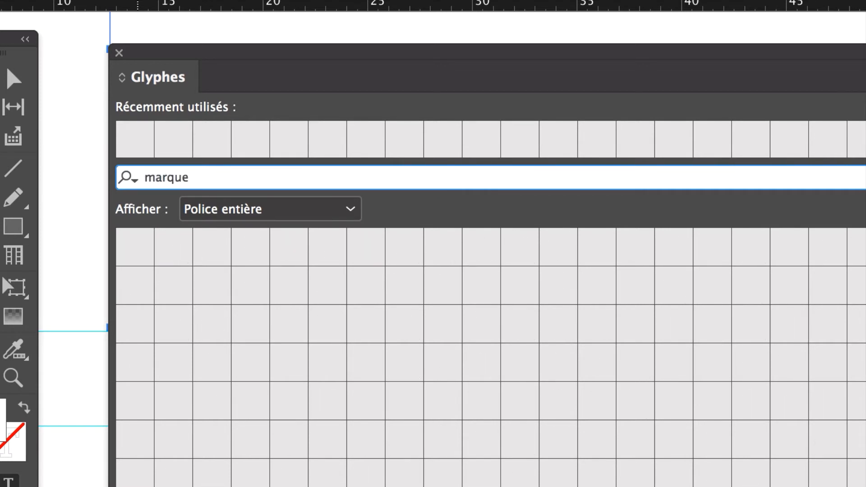
drag(189, 177, 133, 176)
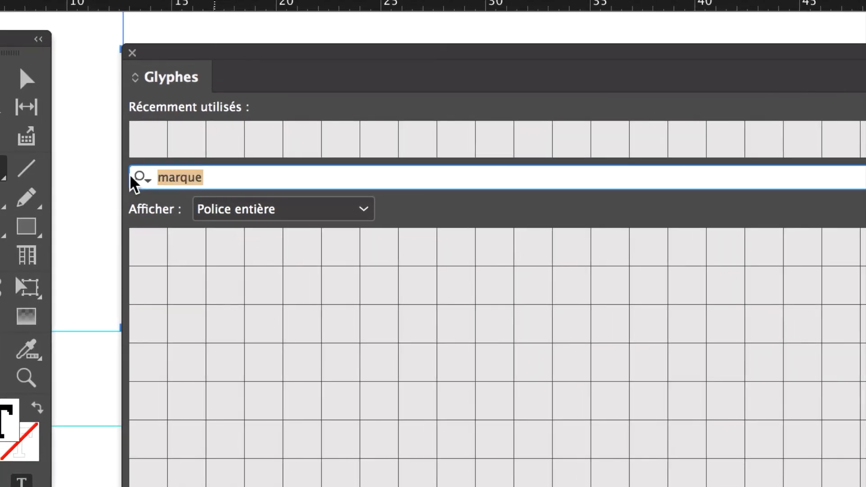
key(BackSpace)
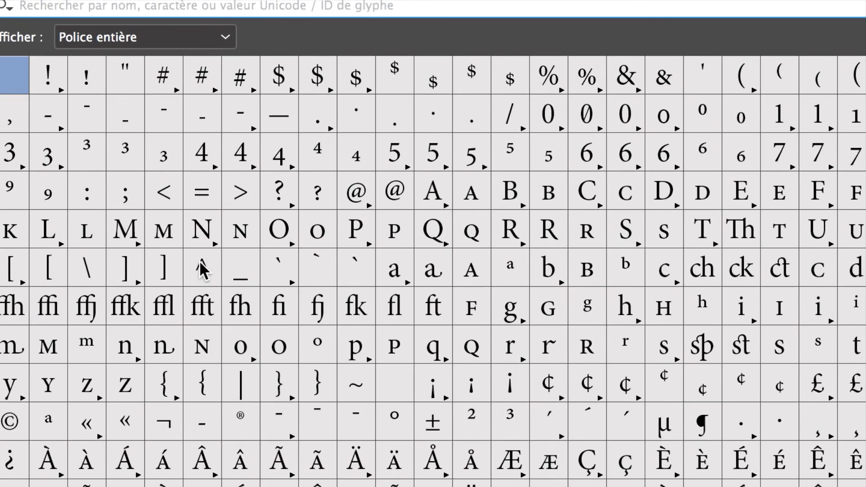
Scroll through the full Minion Pro glyph set and close the Glyphs panel.
scroll(200, 308, down, 10)
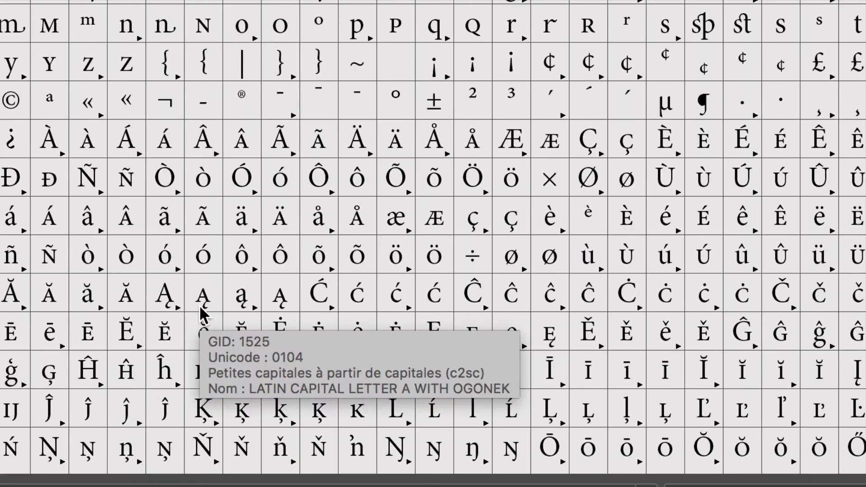
scroll(198, 305, down, 3)
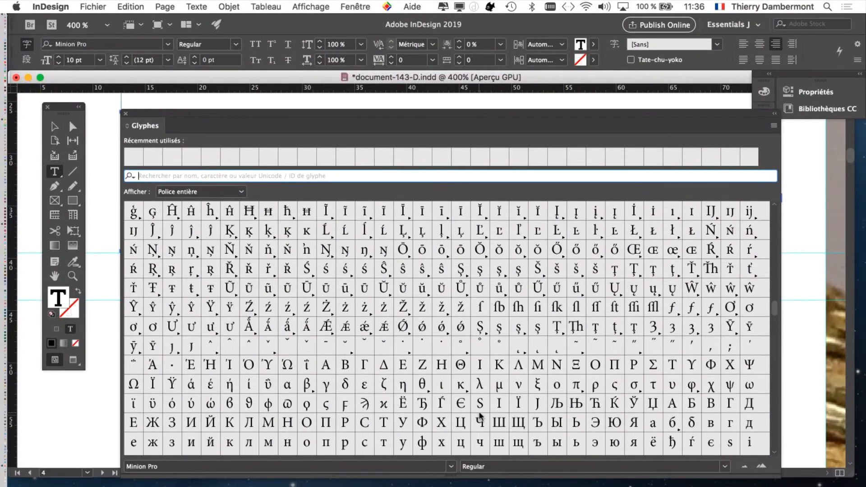
scroll(480, 415, down, 2)
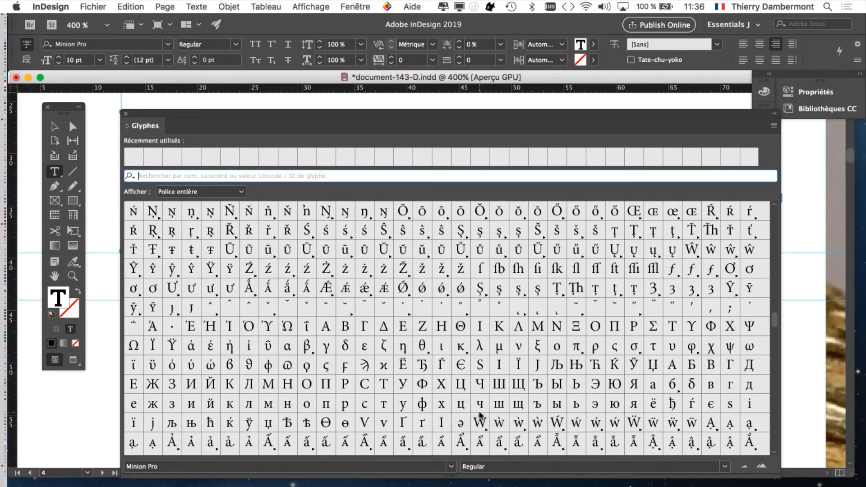
scroll(523, 371, down, 8)
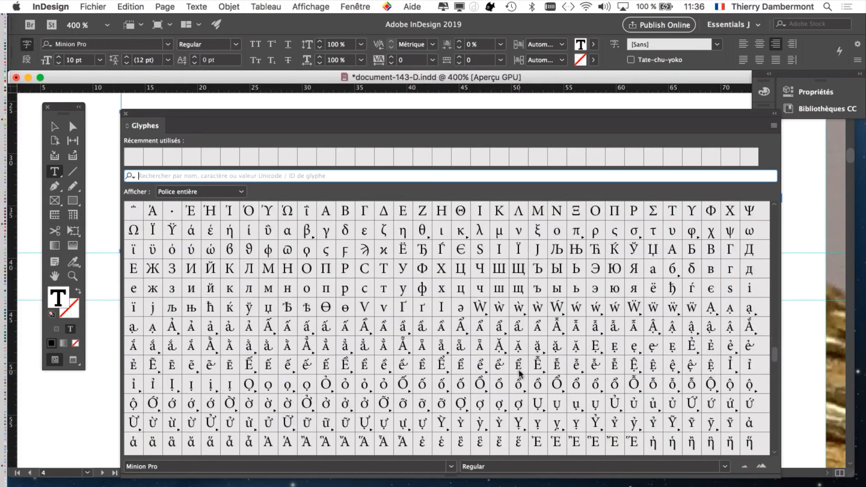
click(125, 114)
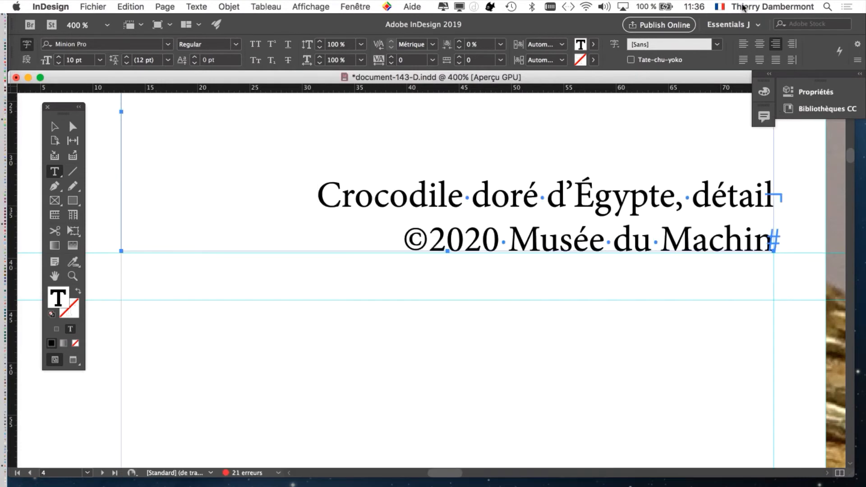
Open the system Emoji and Symbols character viewer from the input source menu, then close it.
click(719, 6)
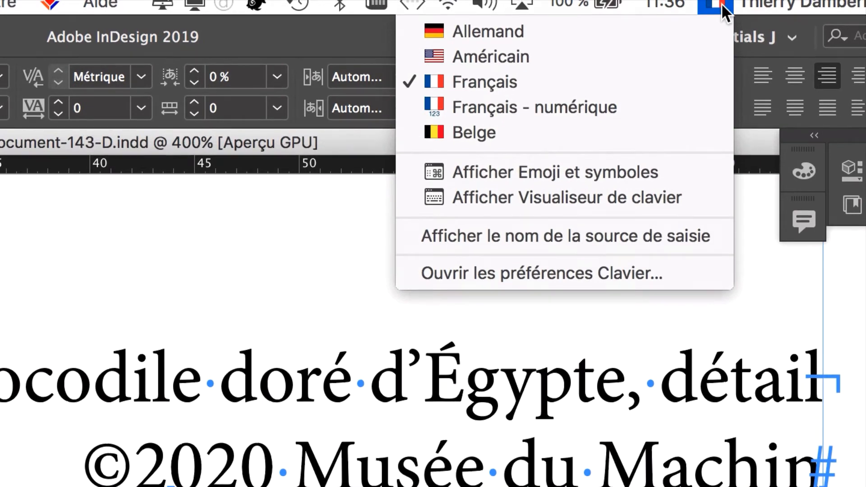
click(681, 170)
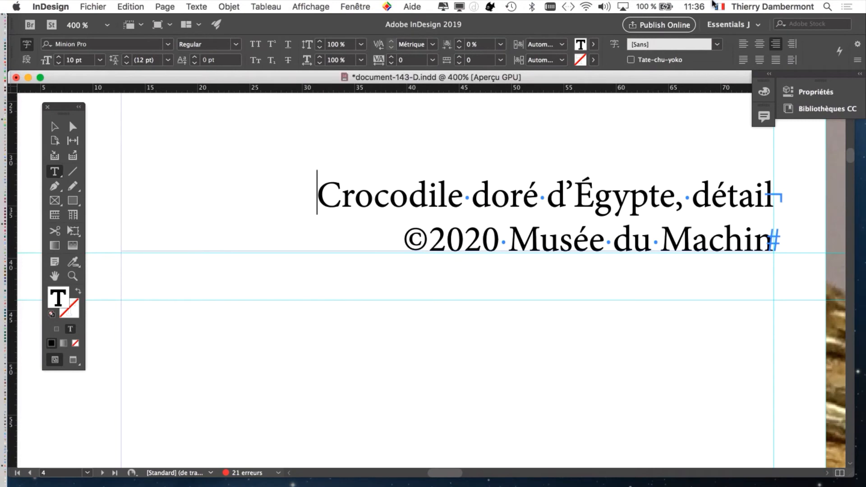
click(718, 6)
click(719, 6)
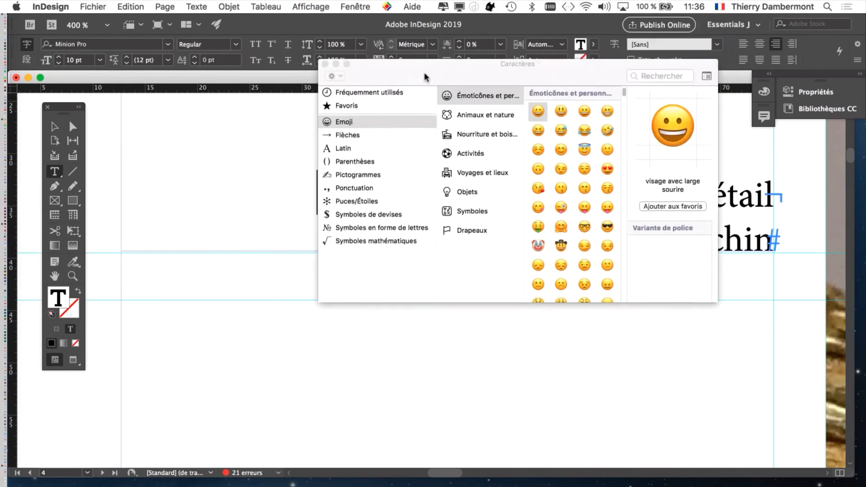
drag(424, 77, 386, 95)
click(287, 82)
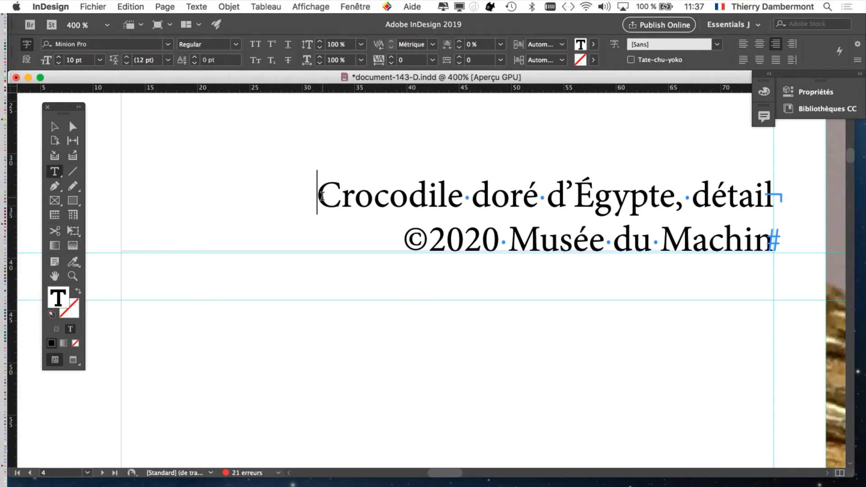
Place the text cursor in the caption's first line and open the Paragraph panel, moving it beside the caption.
click(370, 201)
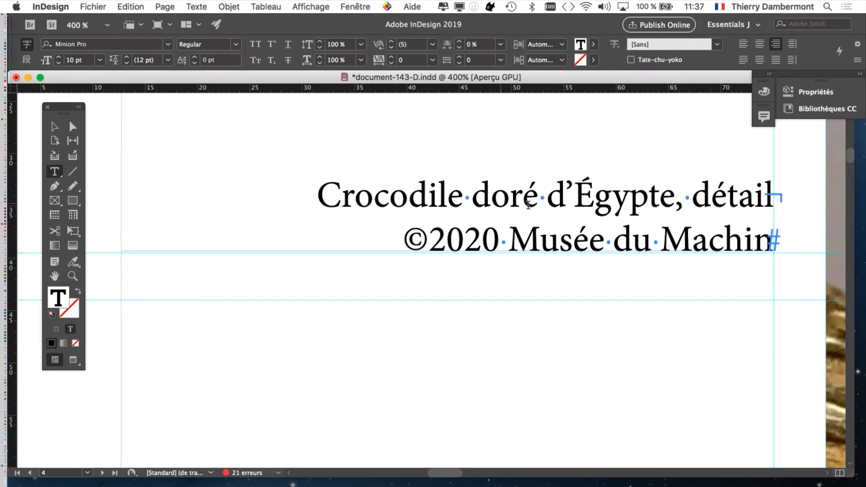
click(545, 199)
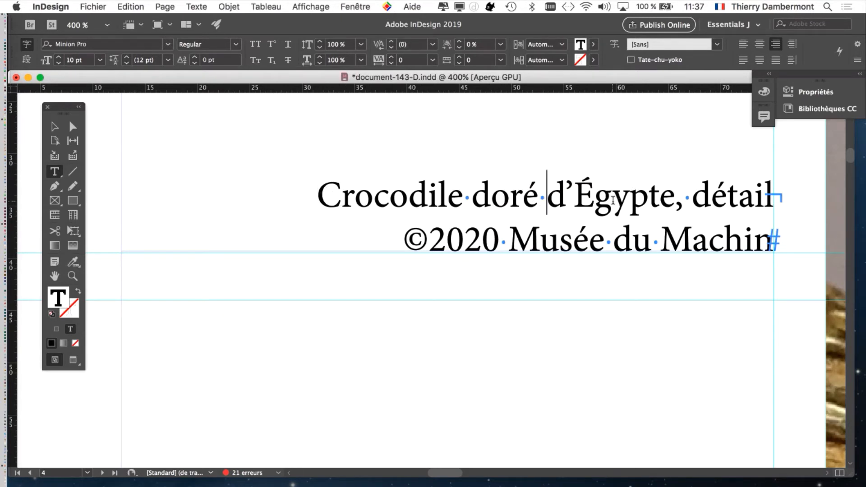
click(481, 200)
scroll(479, 204, down, 1)
scroll(480, 208, up, 1)
scroll(479, 207, right, 3)
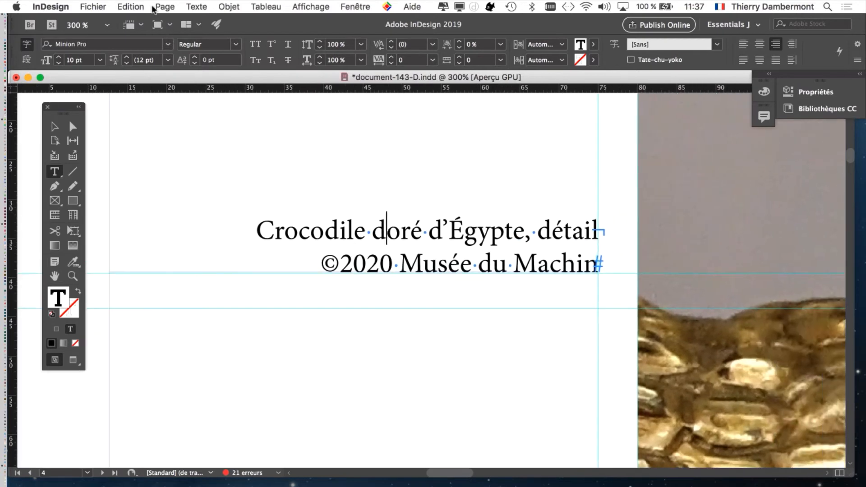
click(201, 6)
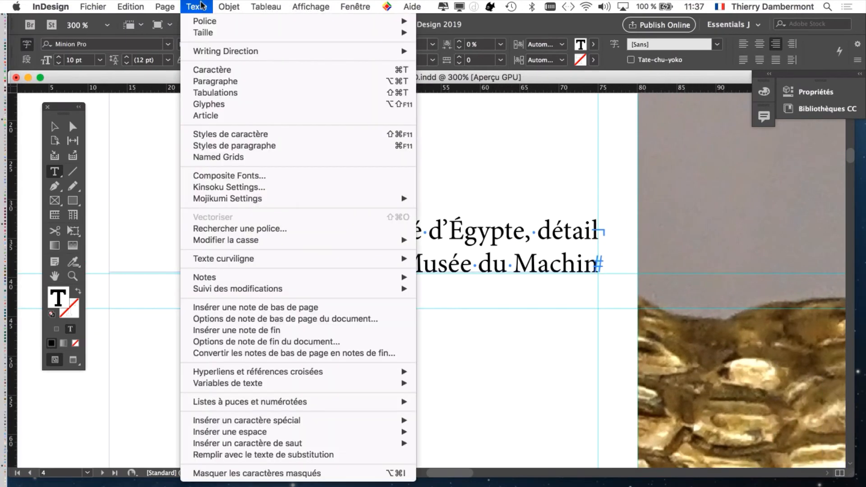
click(233, 81)
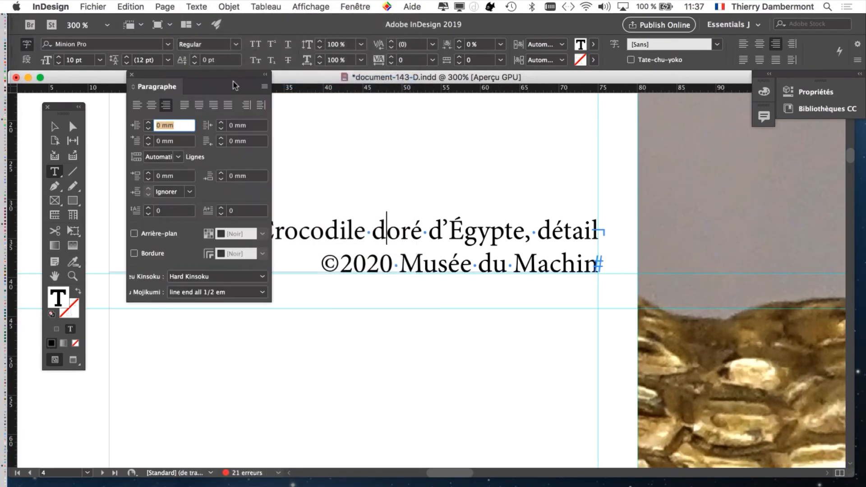
drag(233, 84, 712, 162)
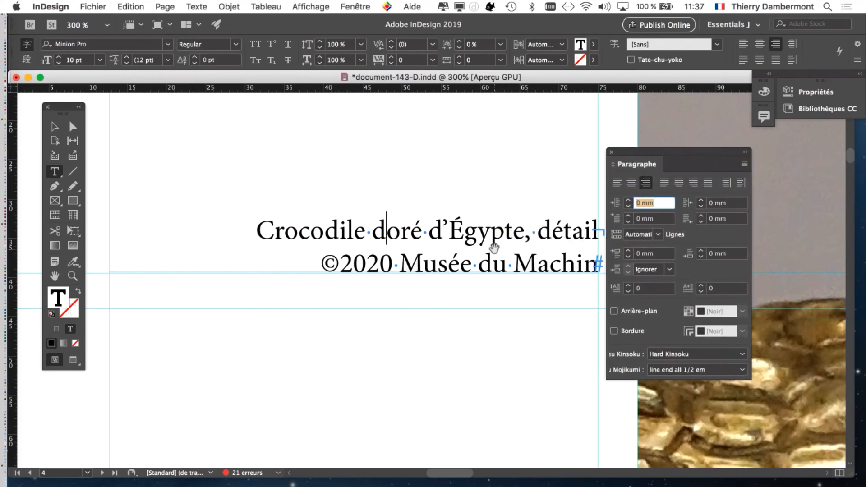
Browse through the document's spreads at reduced zoom.
scroll(494, 248, down, 4)
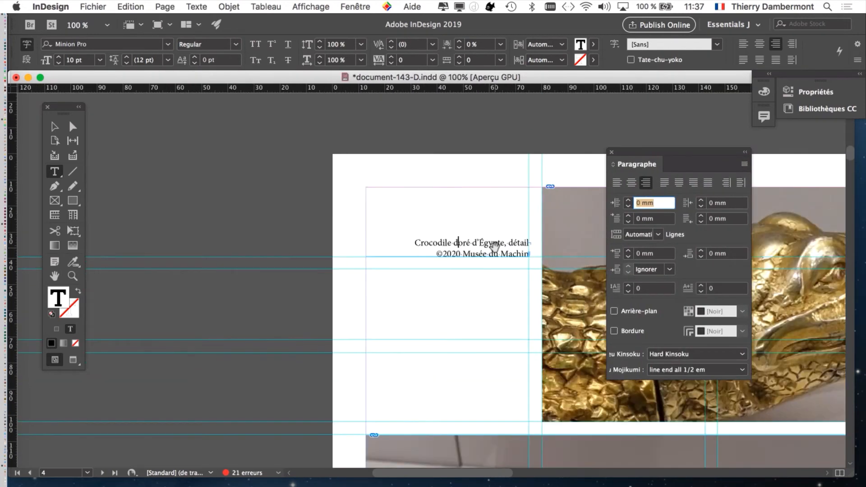
scroll(494, 247, down, 15)
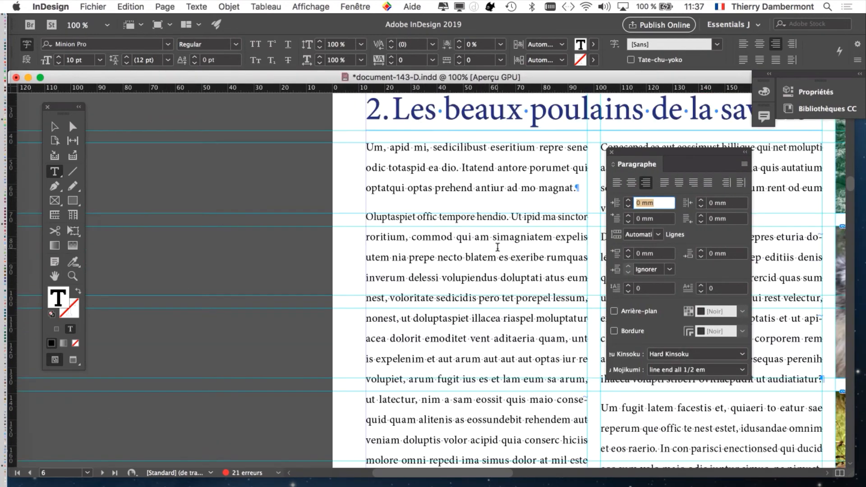
scroll(498, 247, down, 15)
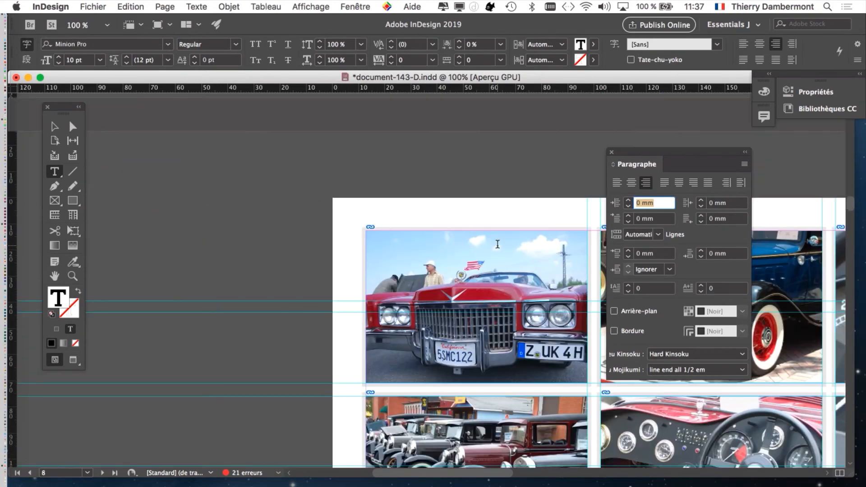
scroll(497, 243, down, 5)
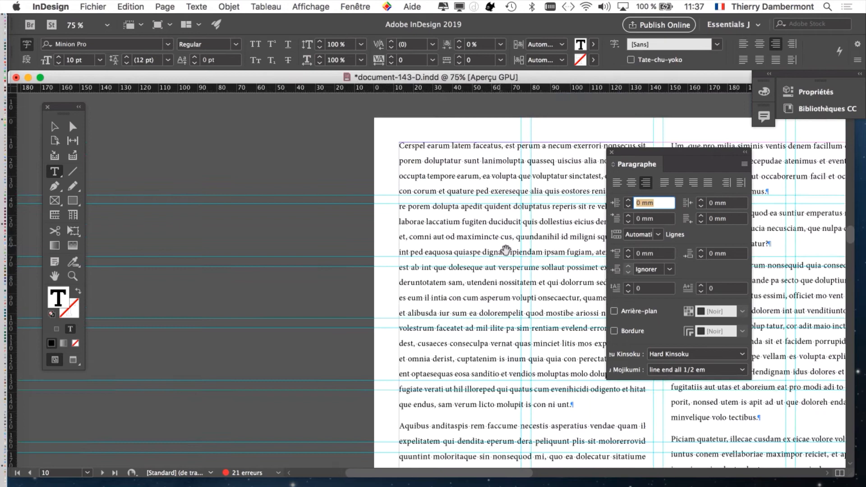
key(super+minus)
key(super+minus)
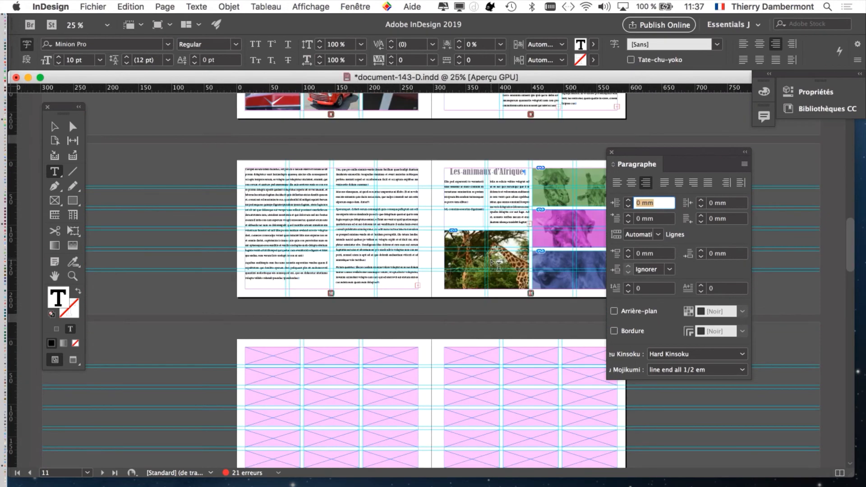
scroll(497, 265, down, 10)
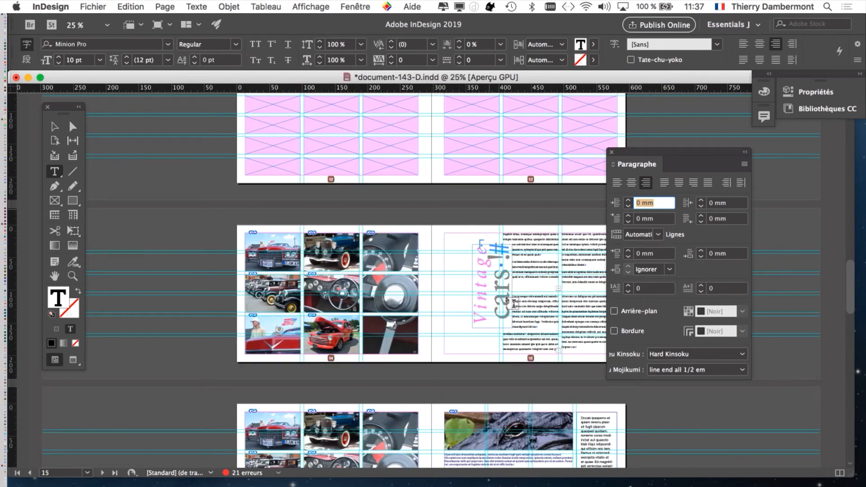
scroll(506, 300, down, 15)
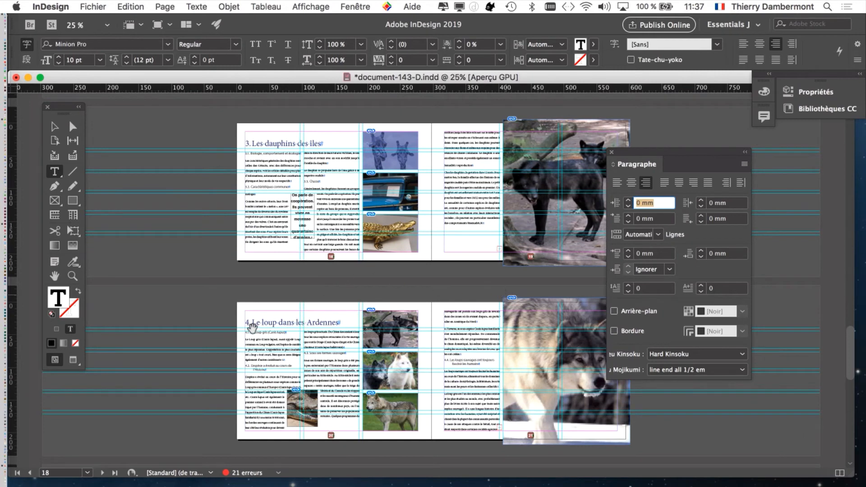
scroll(251, 328, up, 2)
scroll(400, 316, down, 1)
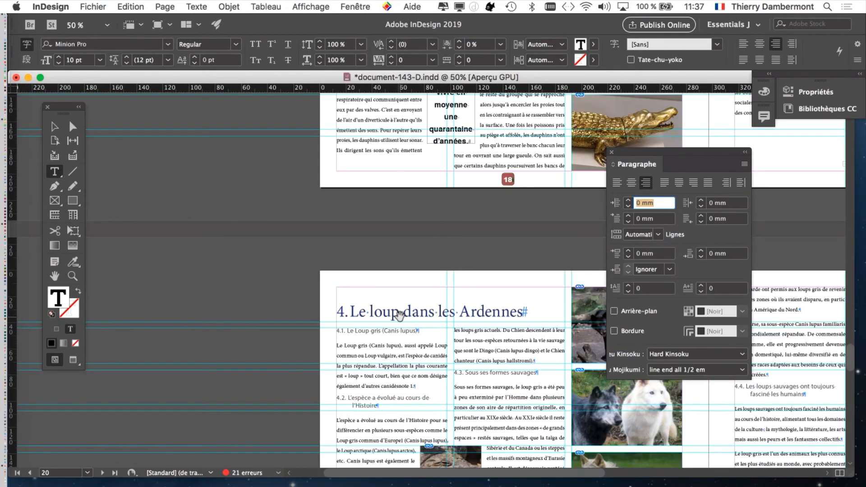
scroll(398, 314, down, 1)
scroll(399, 316, down, 1)
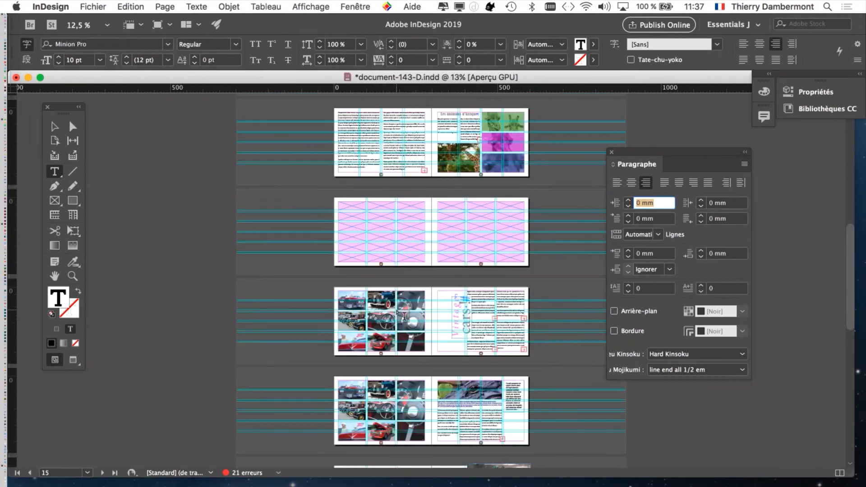
scroll(401, 297, up, 10)
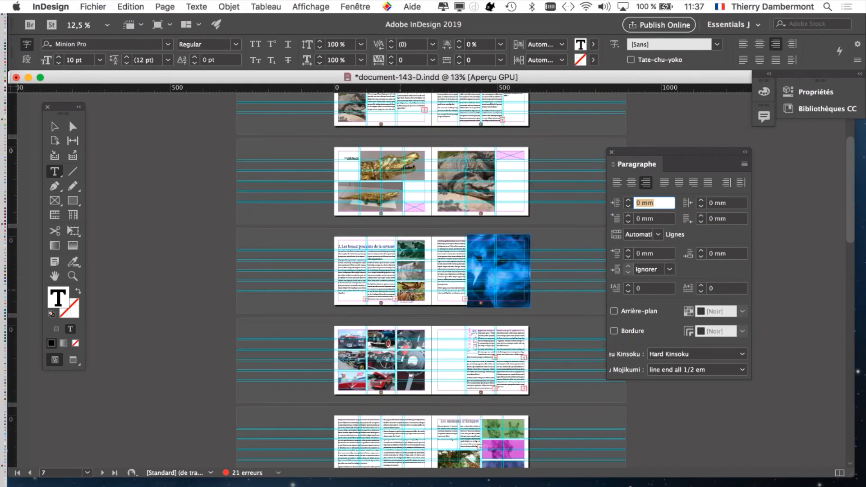
Zoom in on the crocodile caption on page 4 and move the Paragraph panel beside it.
scroll(401, 291, up, 2)
scroll(329, 199, up, 1)
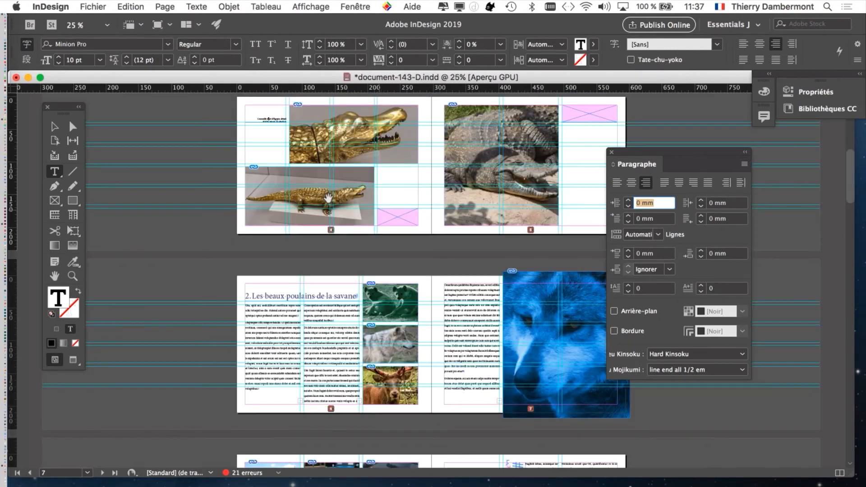
scroll(329, 200, up, 2)
scroll(198, 120, up, 1)
drag(198, 121, 412, 336)
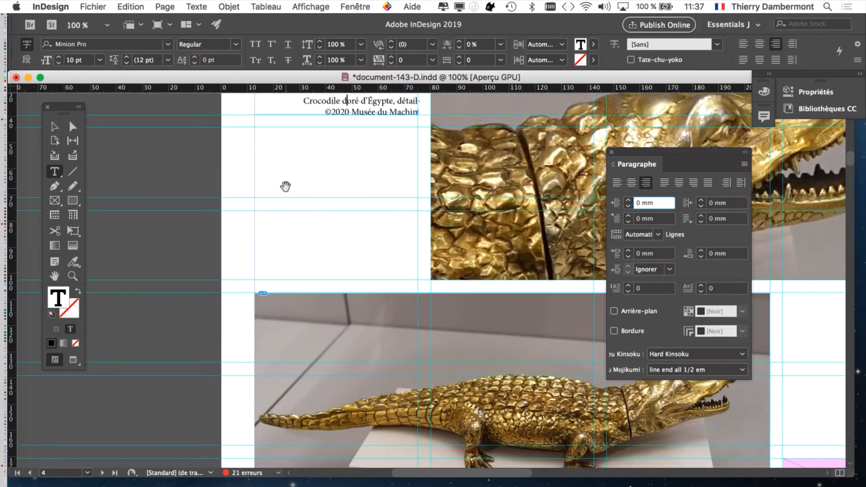
scroll(286, 186, up, 1)
scroll(285, 183, up, 1)
drag(286, 184, 303, 364)
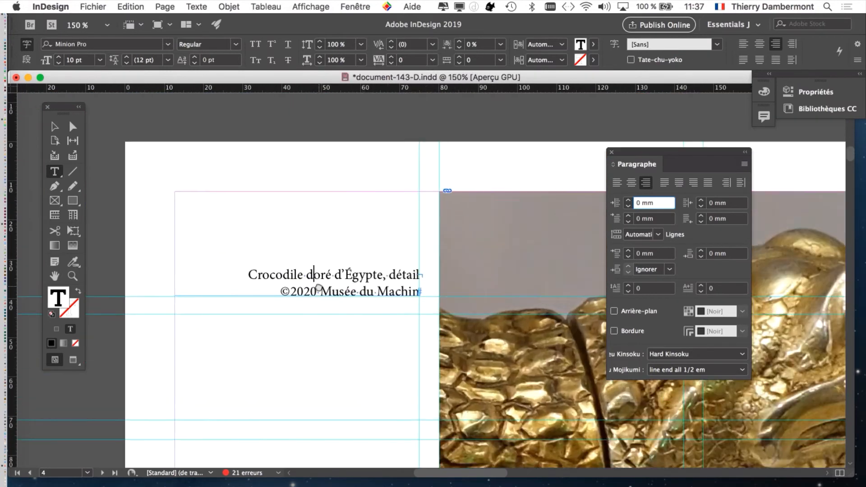
drag(318, 287, 309, 228)
scroll(311, 230, up, 1)
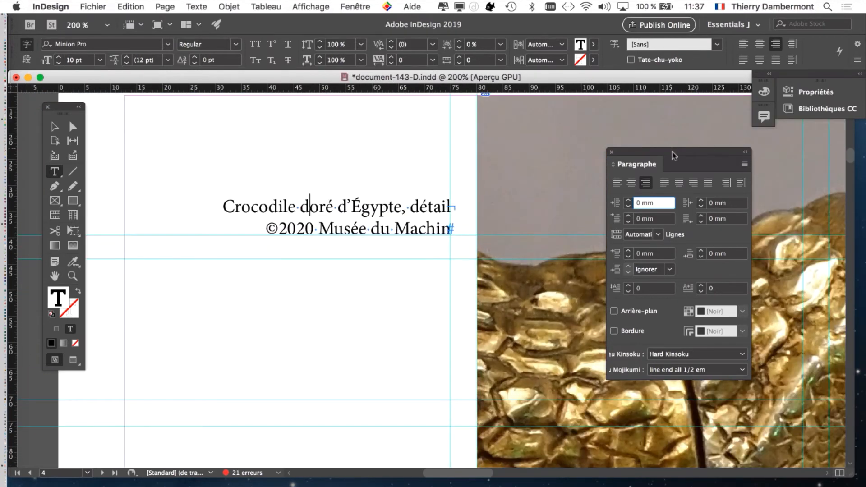
drag(674, 156, 561, 128)
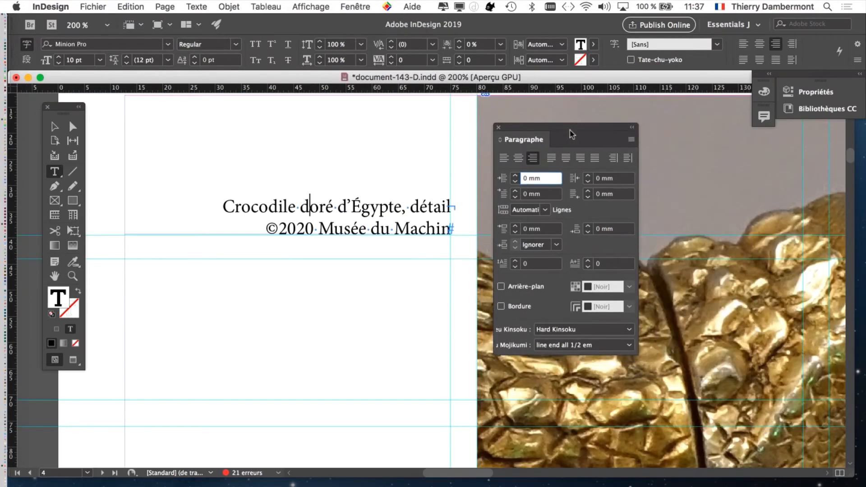
click(632, 139)
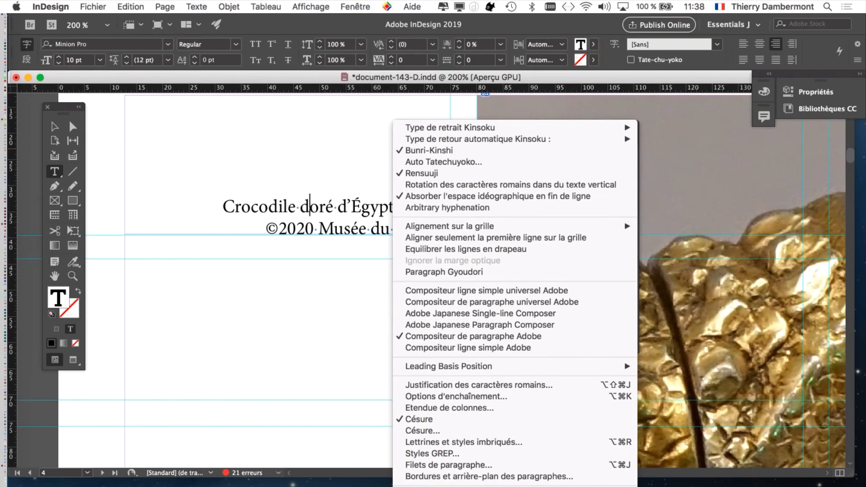
click(451, 485)
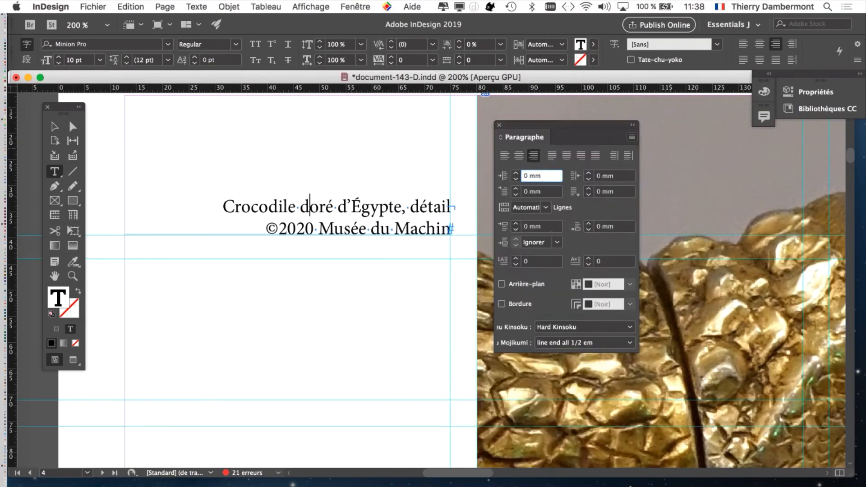
drag(392, 129, 578, 175)
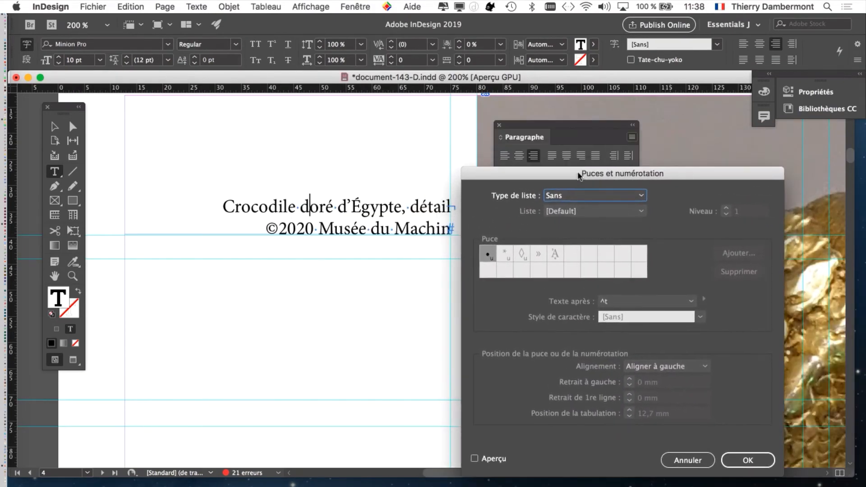
click(690, 461)
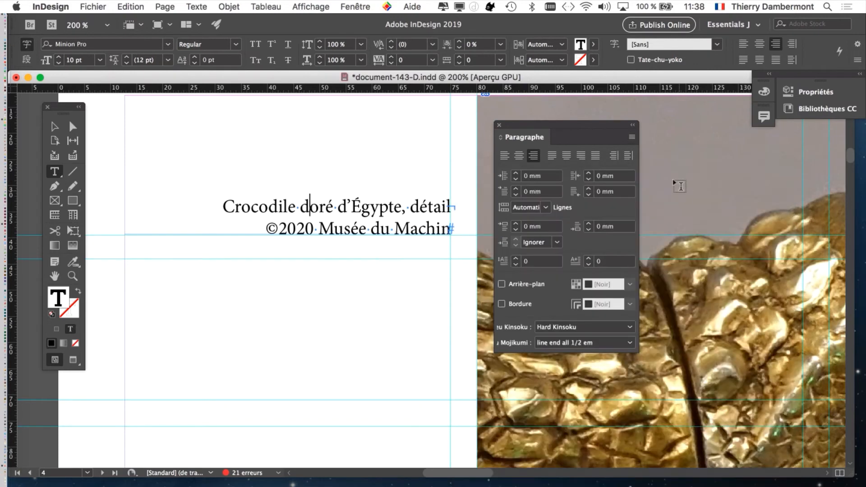
Open Bullets and Numbering for the caption, set the list type to Numéros and turn on preview.
click(632, 138)
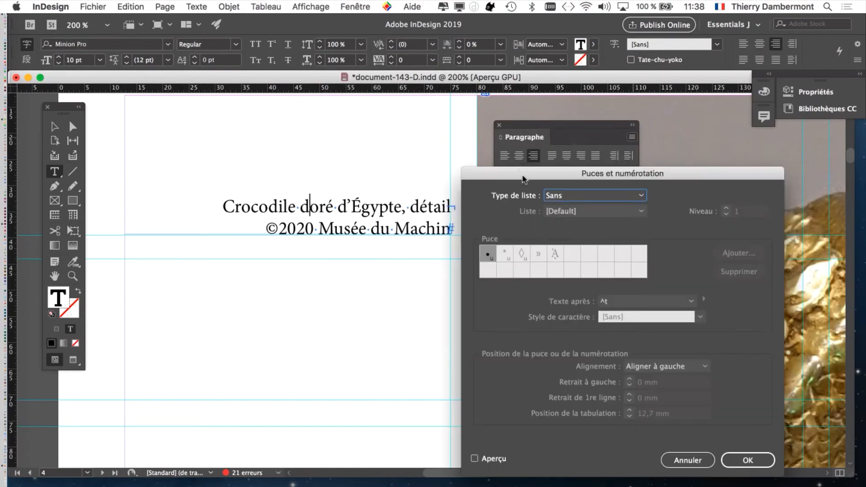
drag(522, 175, 533, 98)
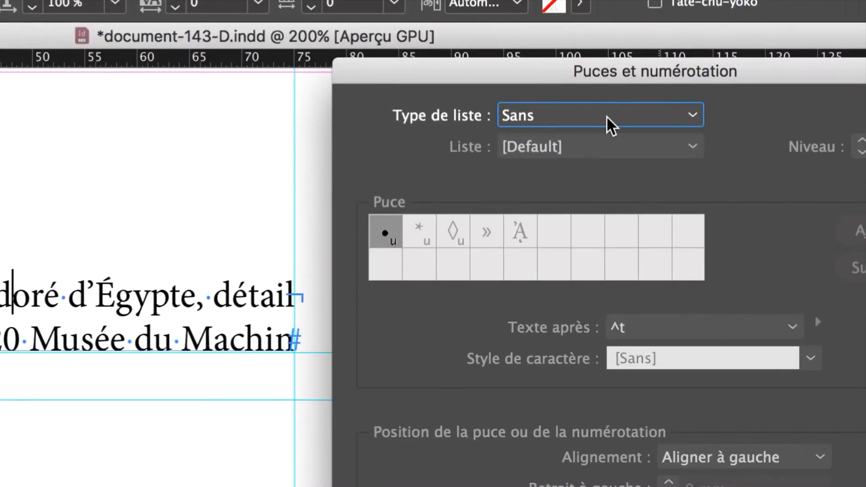
click(607, 118)
click(604, 191)
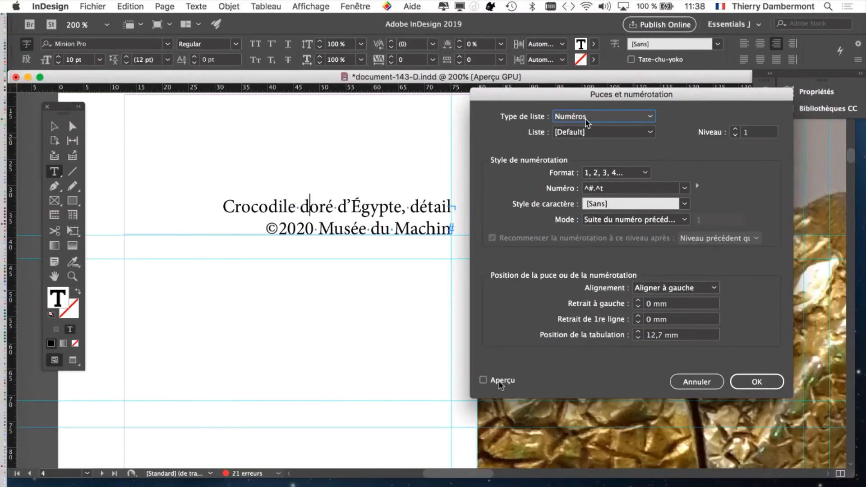
click(490, 415)
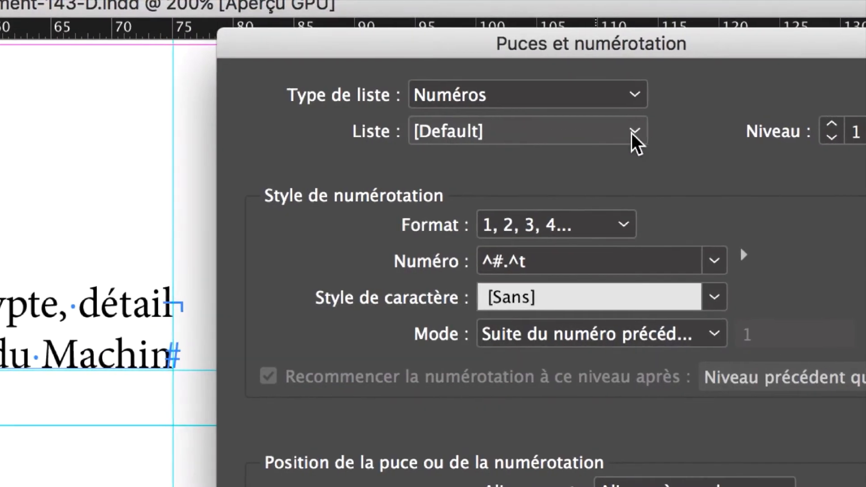
Create a new numbering list named "liste des illustrations" and use it for the caption.
click(725, 126)
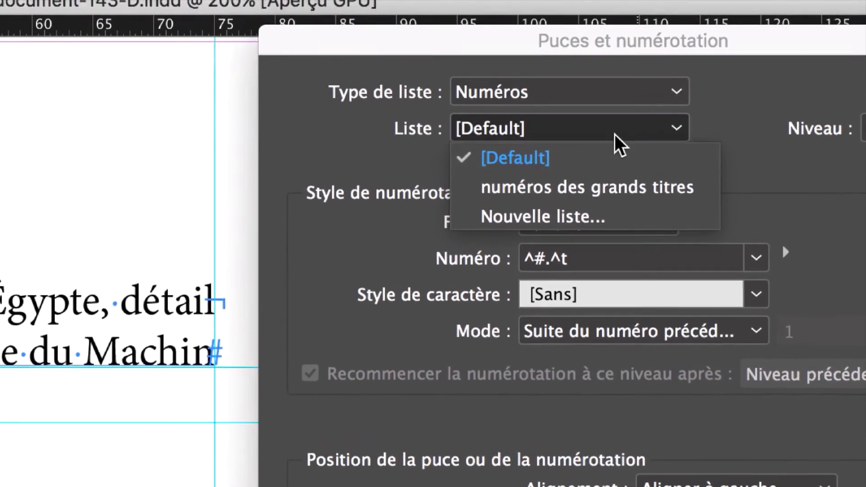
click(605, 75)
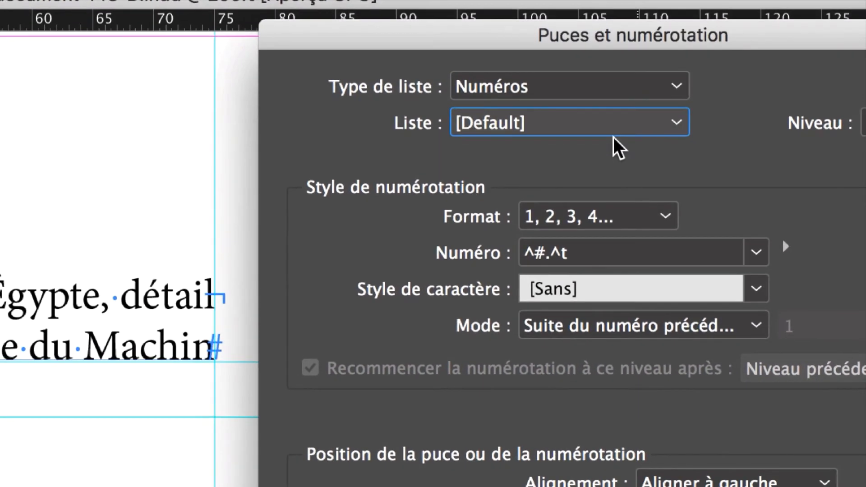
click(613, 134)
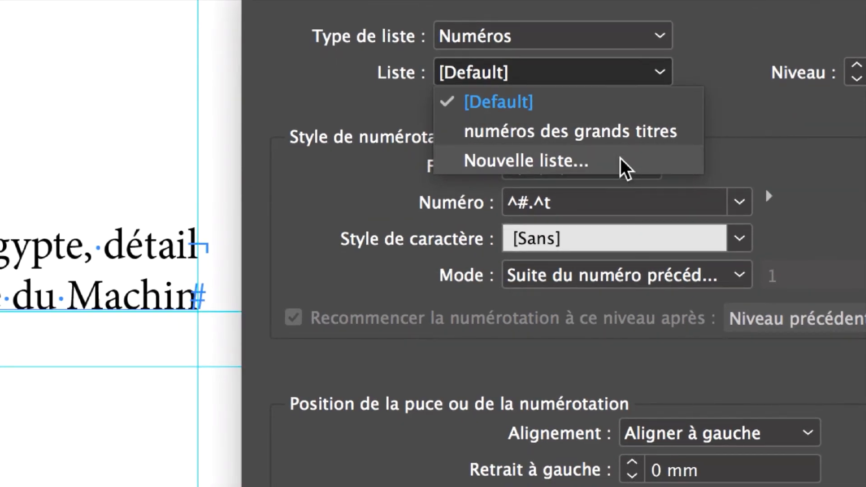
click(620, 158)
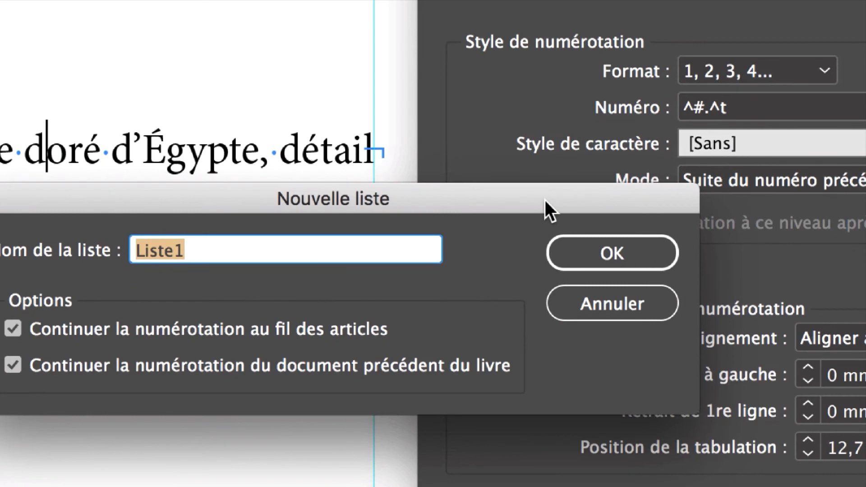
key(alt)
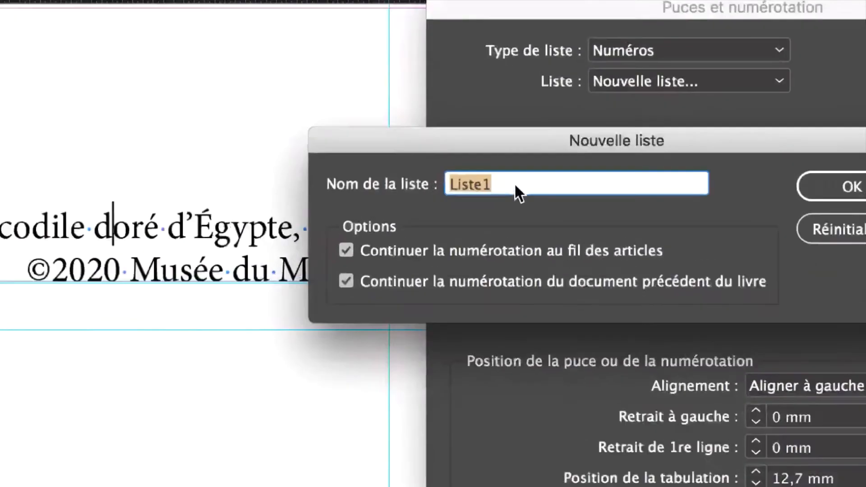
text(liste des illu)
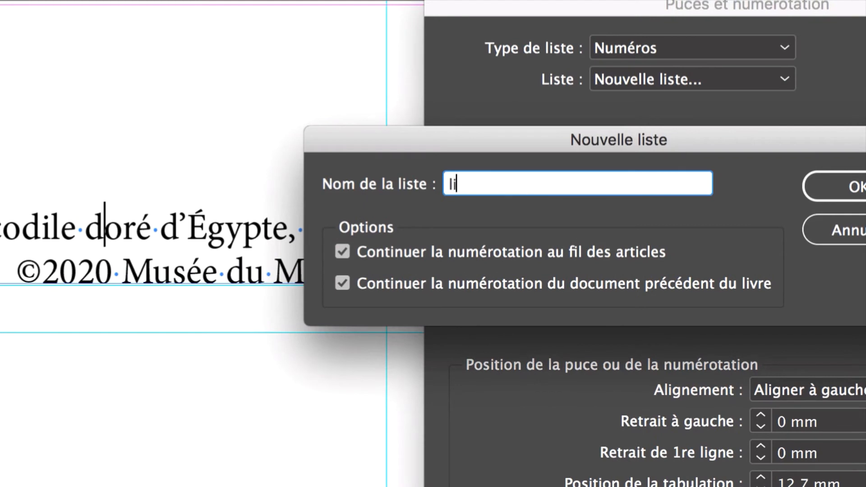
text(strations)
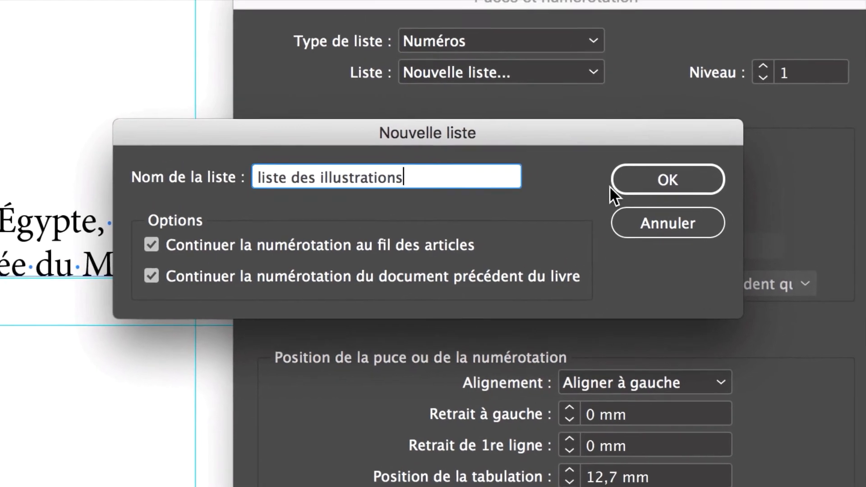
click(758, 157)
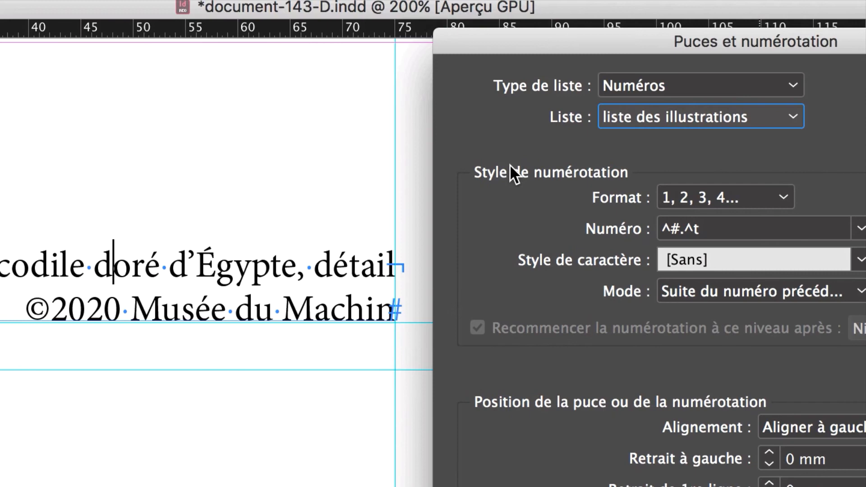
click(684, 118)
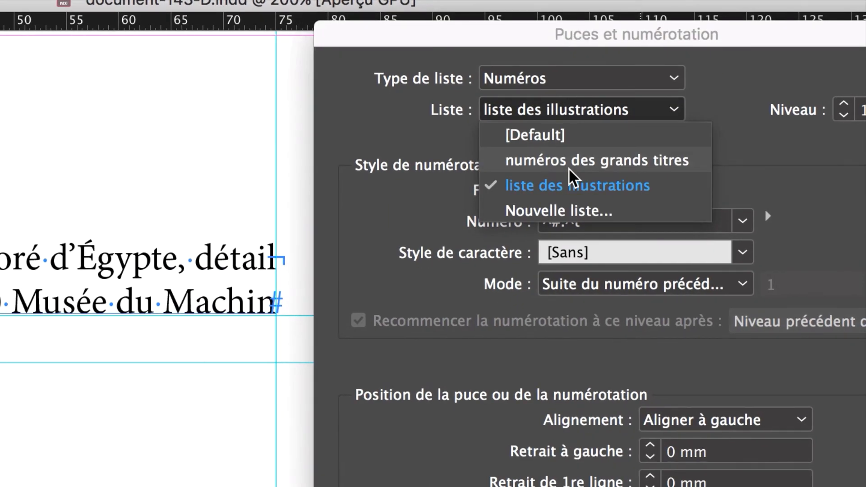
click(544, 111)
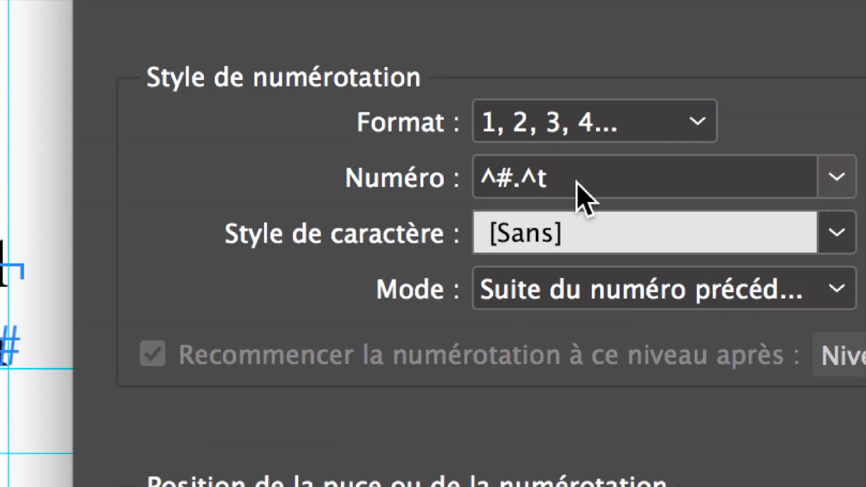
Delete the trailing tab from the number pattern so it reads ^#.
click(517, 182)
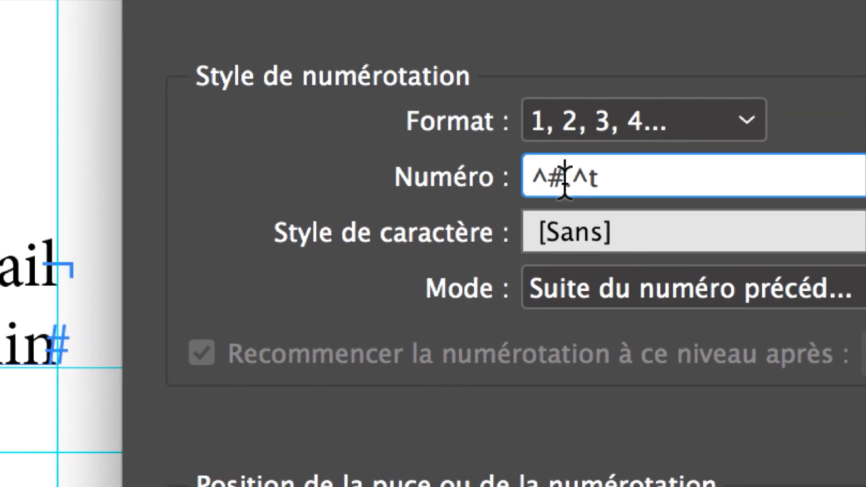
drag(517, 186, 490, 187)
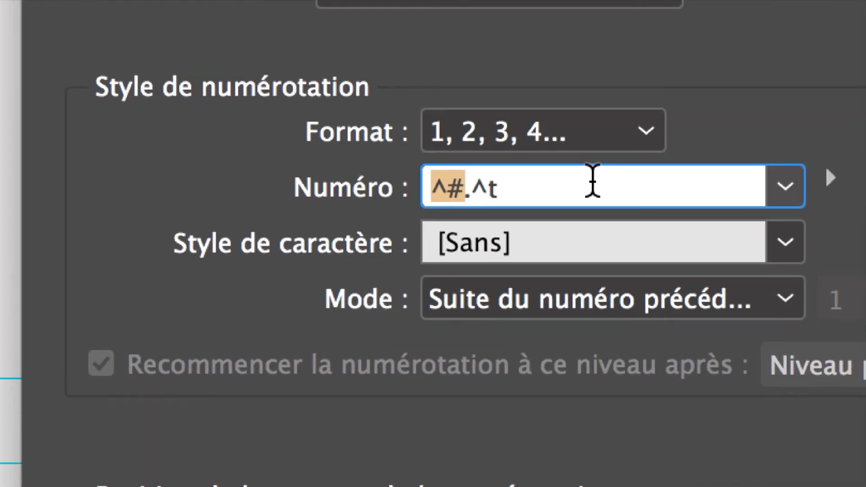
drag(589, 180, 464, 193)
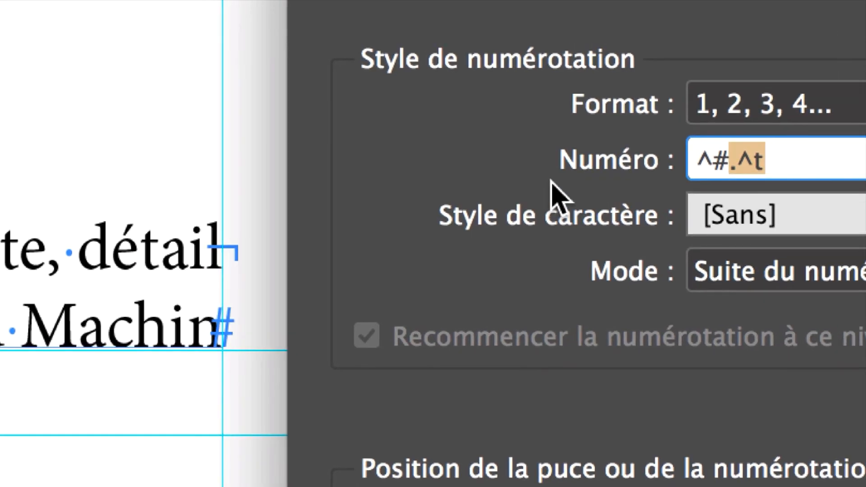
drag(766, 161, 744, 167)
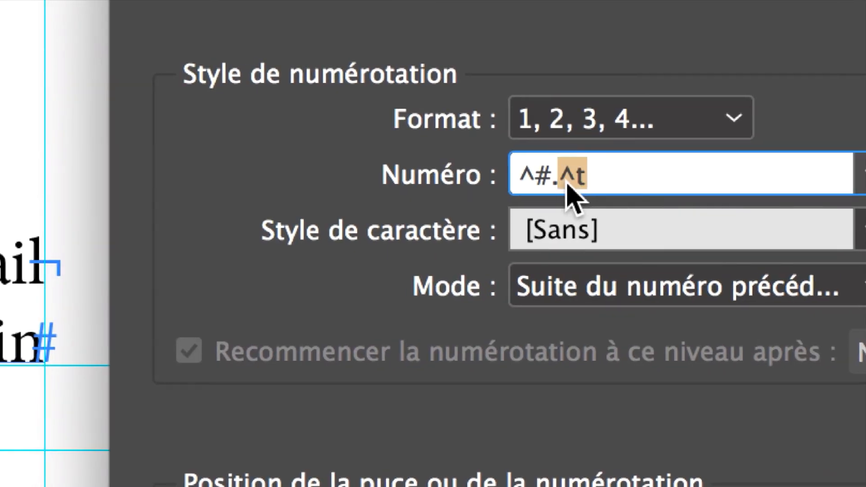
key(BackSpace)
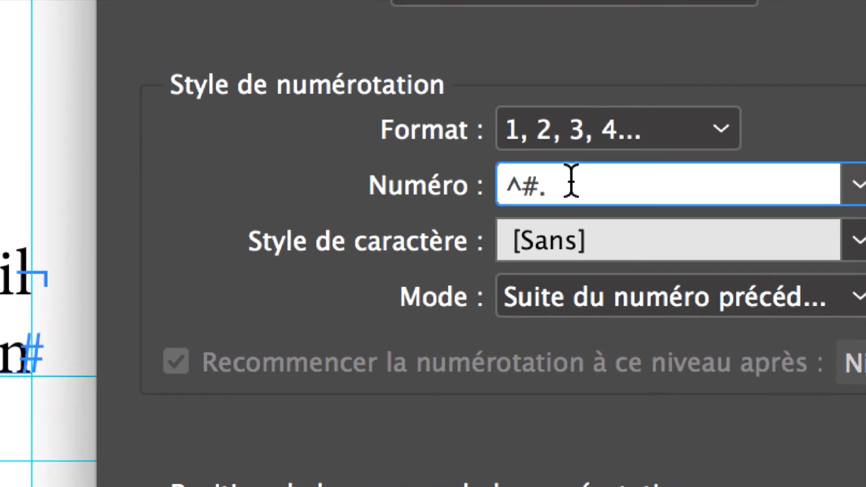
key(Tab)
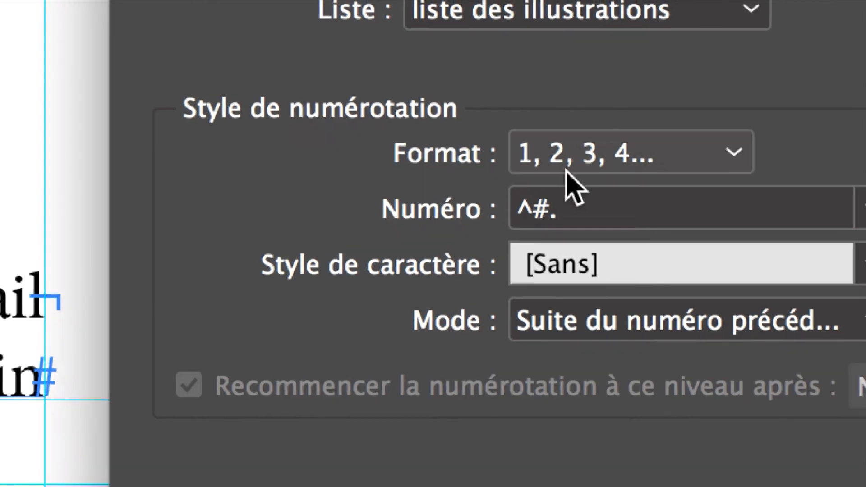
Set the numbering format to 01,02,03... and confirm the dialog.
click(568, 166)
click(618, 302)
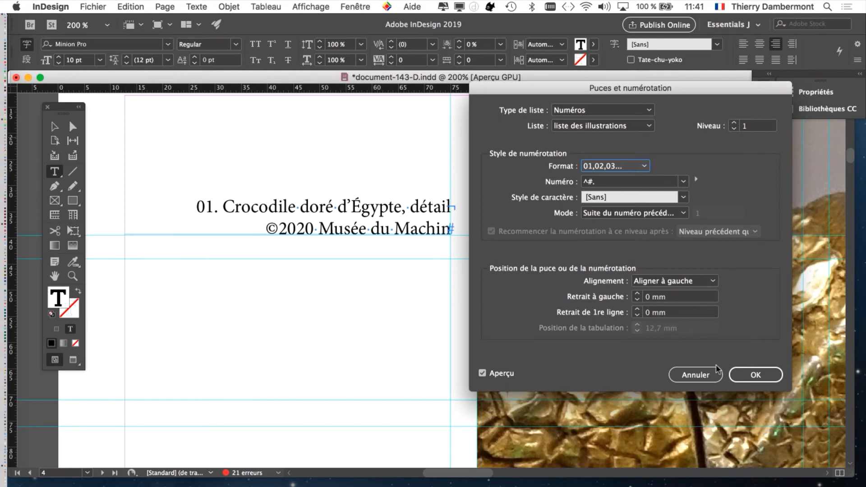
click(753, 375)
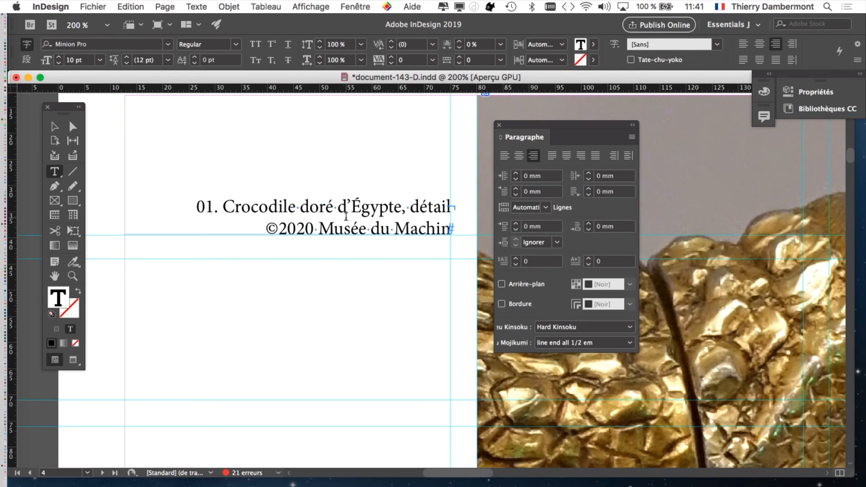
Reopen Bullets and Numbering for the caption and prefix the number pattern with "Illustration " so it reads Illustration ^#.
click(632, 137)
click(509, 486)
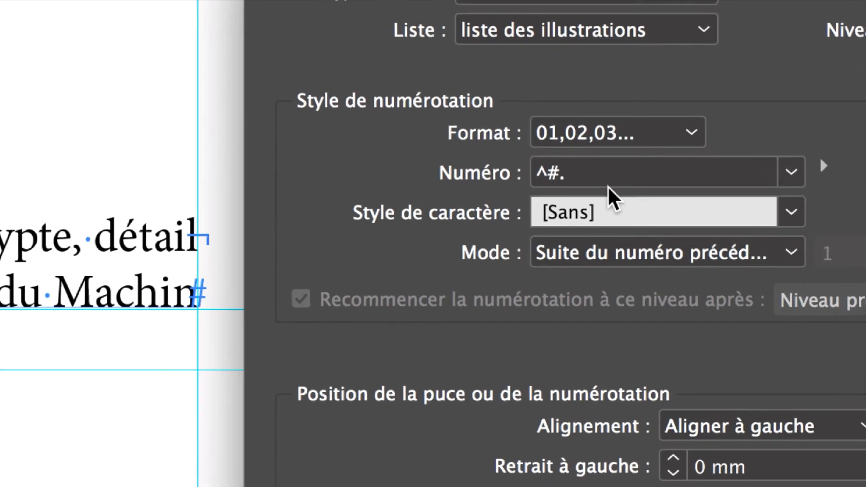
click(606, 183)
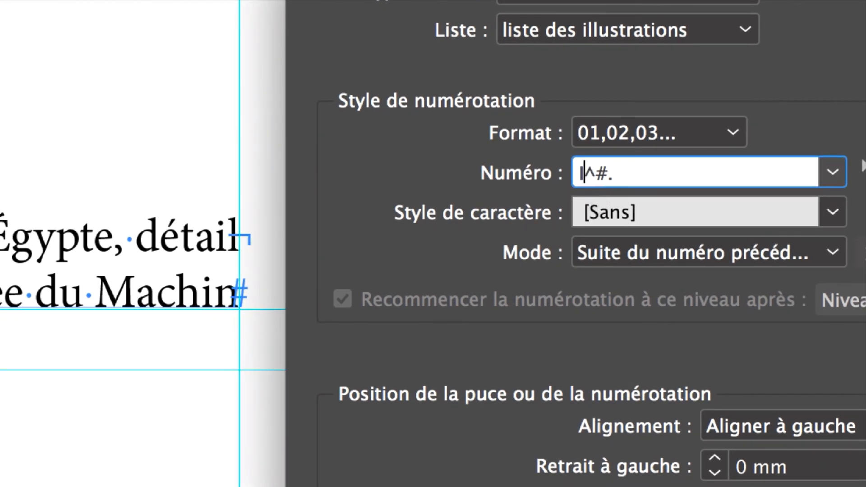
text(Illustration)
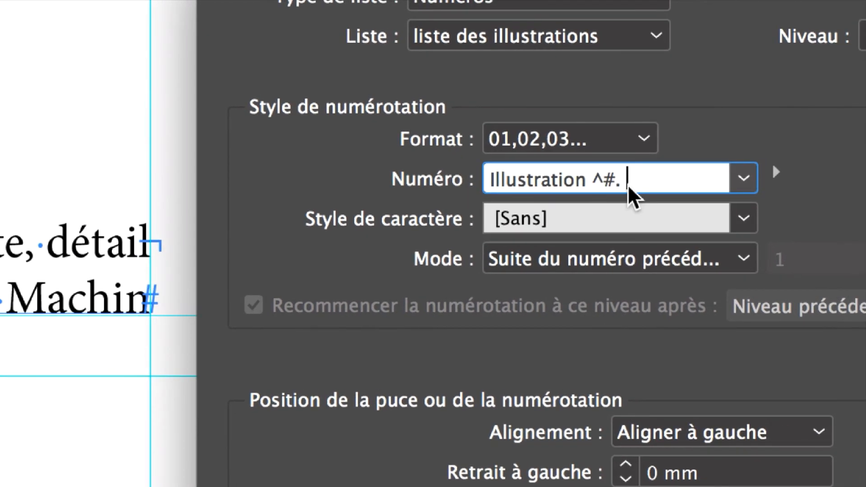
click(717, 175)
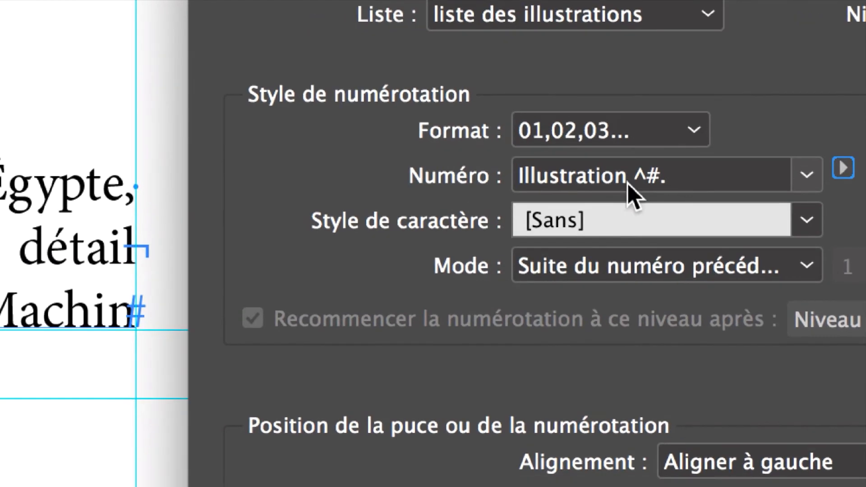
click(589, 186)
drag(631, 184, 666, 184)
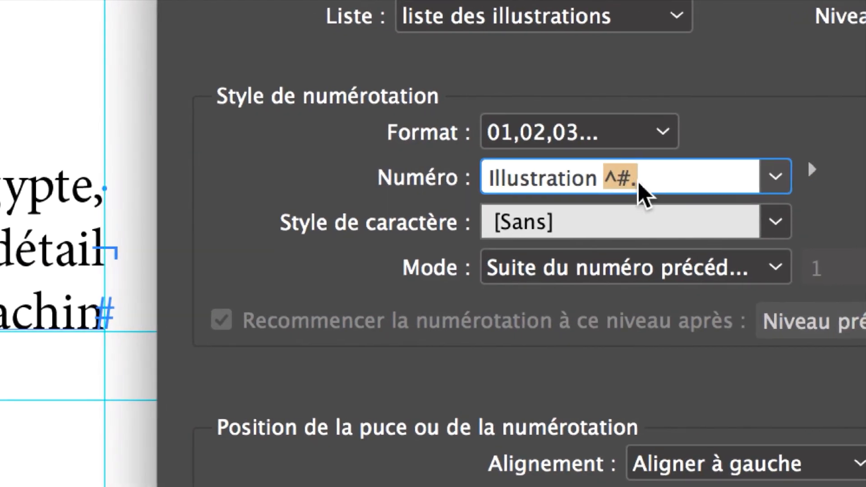
click(604, 179)
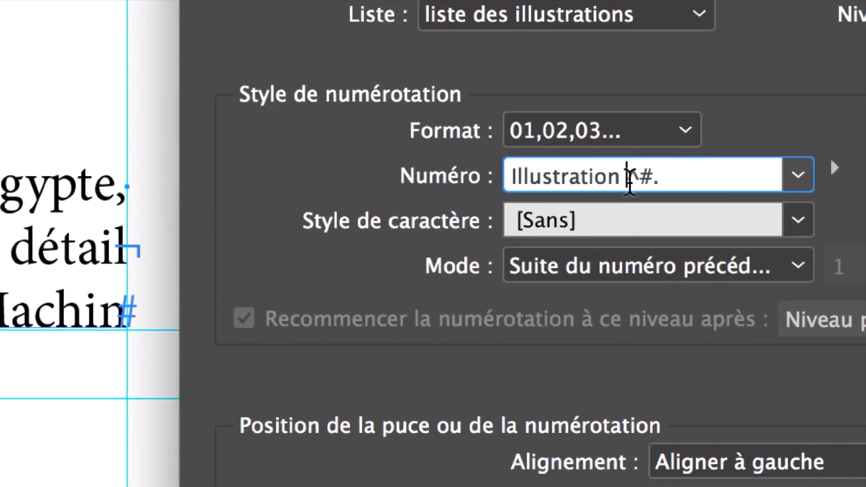
double_click(629, 178)
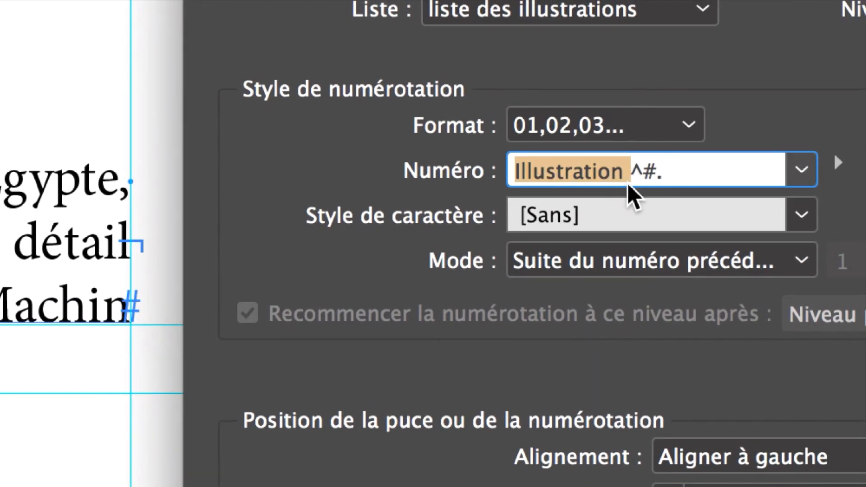
click(630, 177)
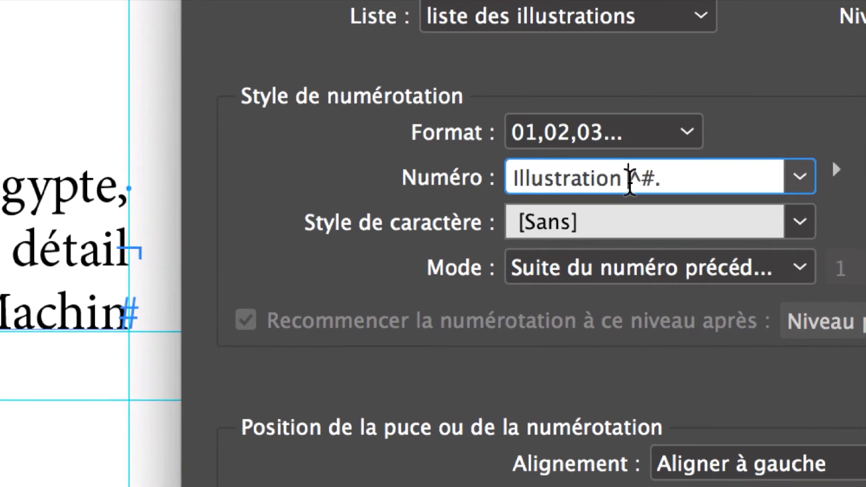
drag(623, 177, 549, 177)
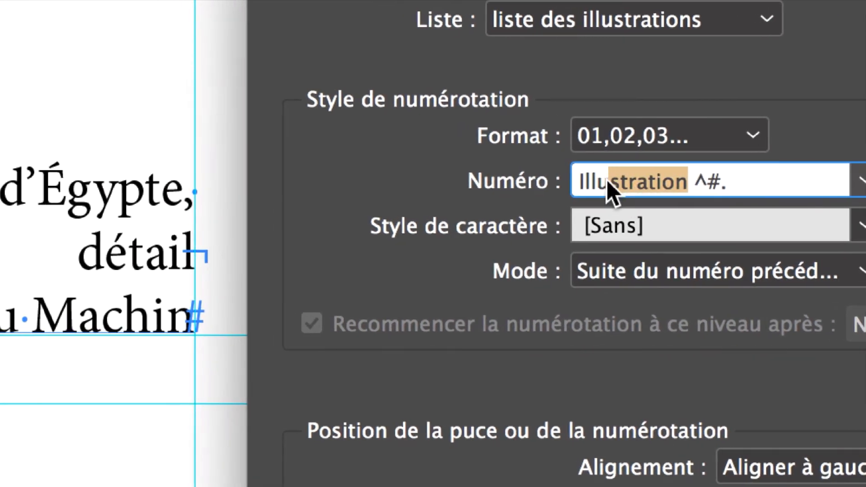
drag(609, 181, 634, 180)
text(.)
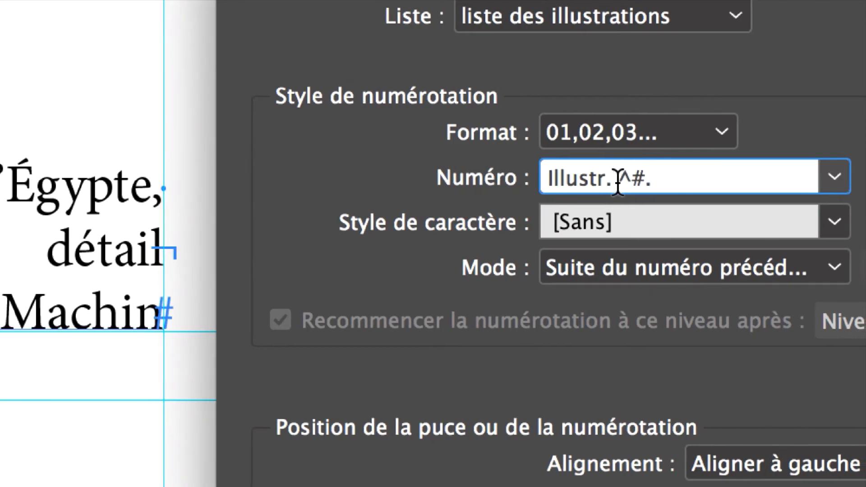
key(super+z)
click(696, 185)
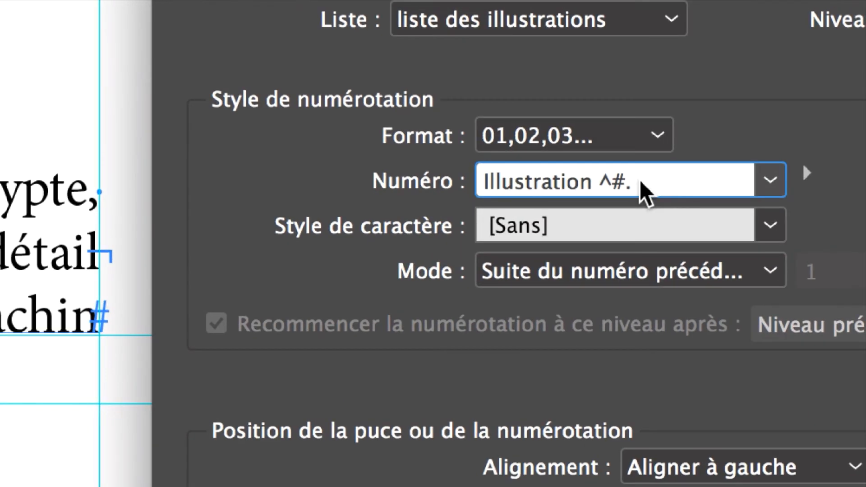
Keep the 01,02,03... numbering format and confirm the Bullets and Numbering dialog.
key(Tab)
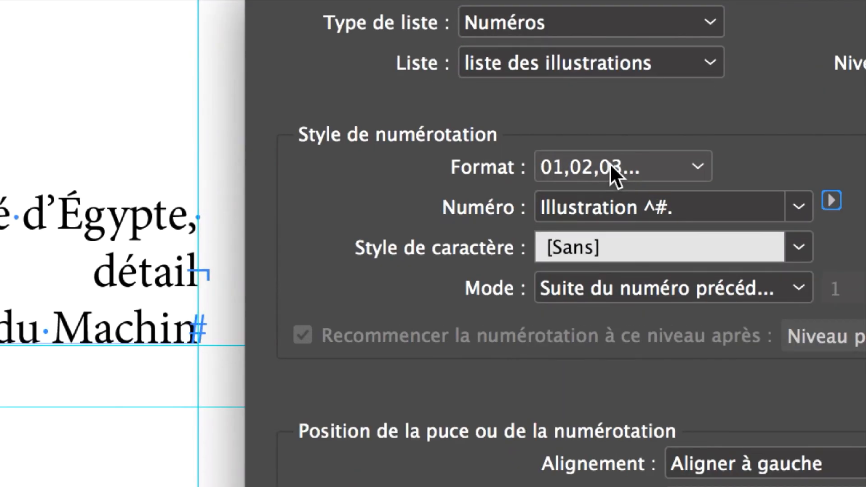
click(609, 163)
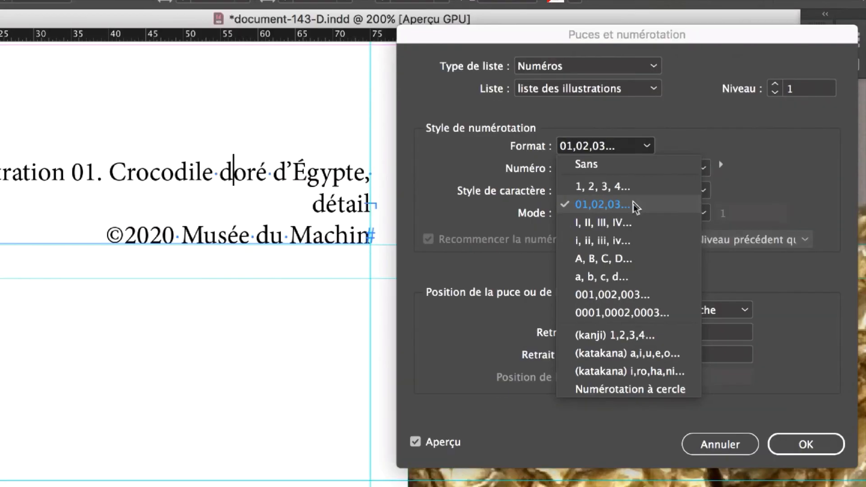
click(633, 204)
key(Return)
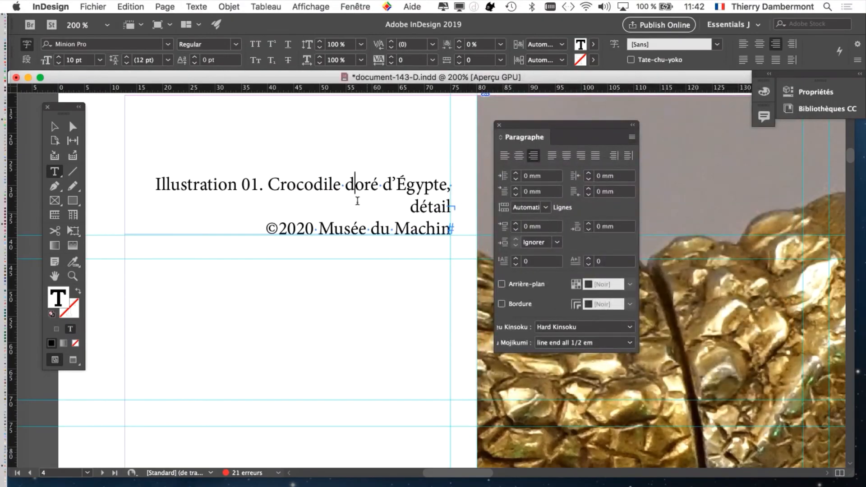
Save the document under a new name, document-143-E.indd.
click(93, 6)
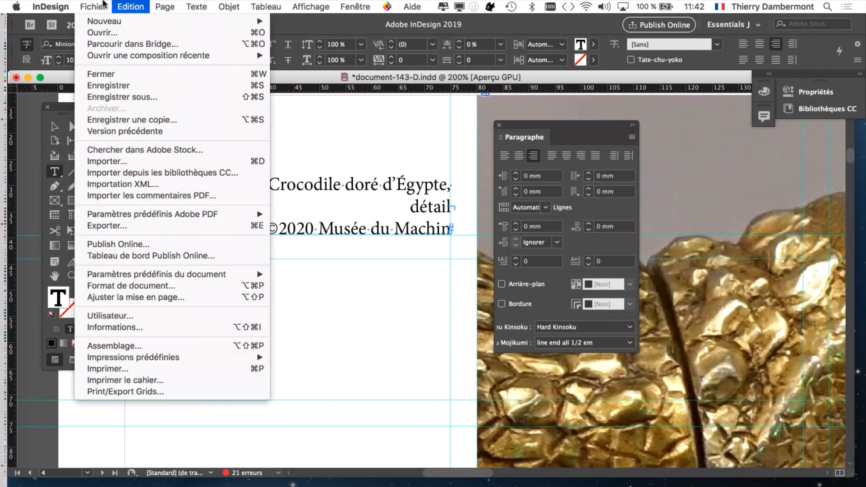
click(131, 97)
click(447, 59)
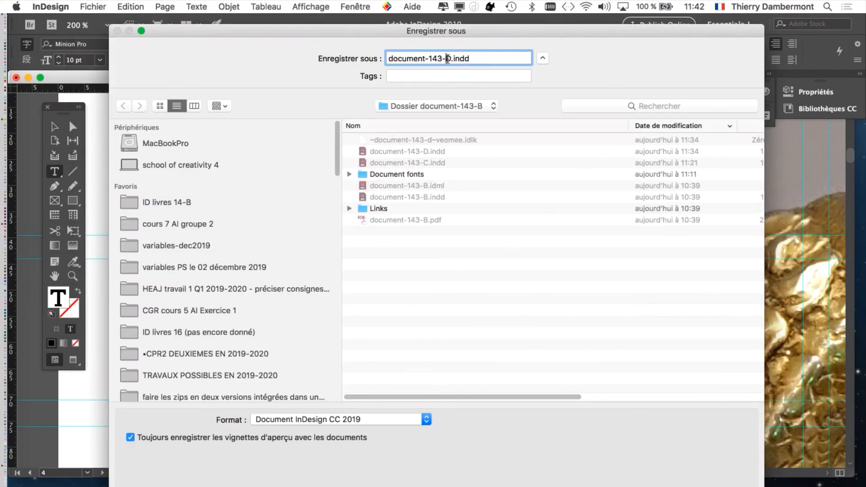
key(Delete)
text(E)
key(Return)
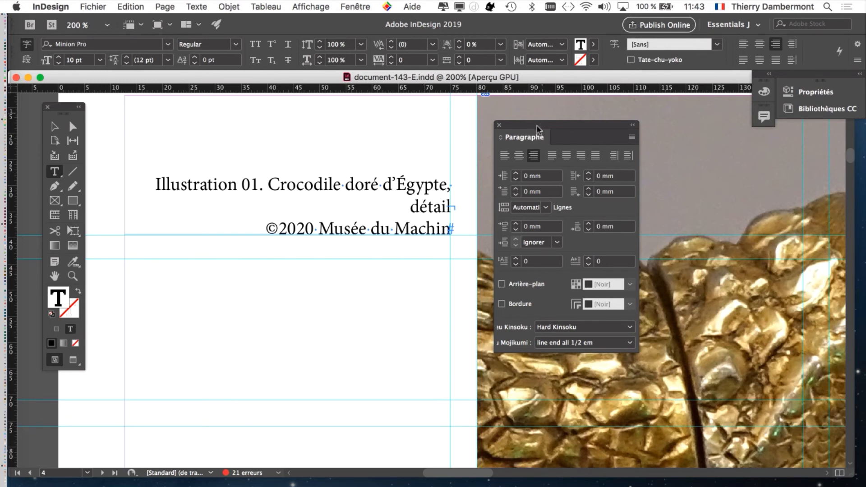
Join the caption's two lines, replacing the break before the copyright with a period after "détail".
drag(530, 130, 606, 149)
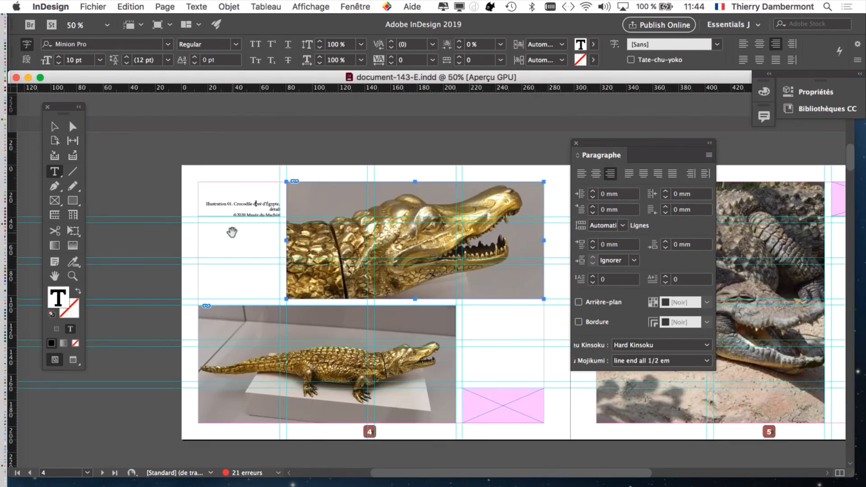
scroll(232, 231, up, 2)
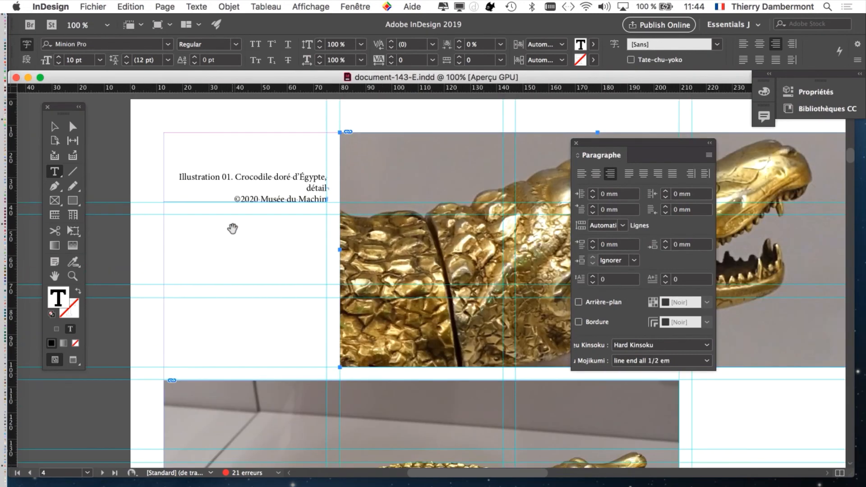
scroll(280, 196, up, 3)
scroll(278, 195, up, 1)
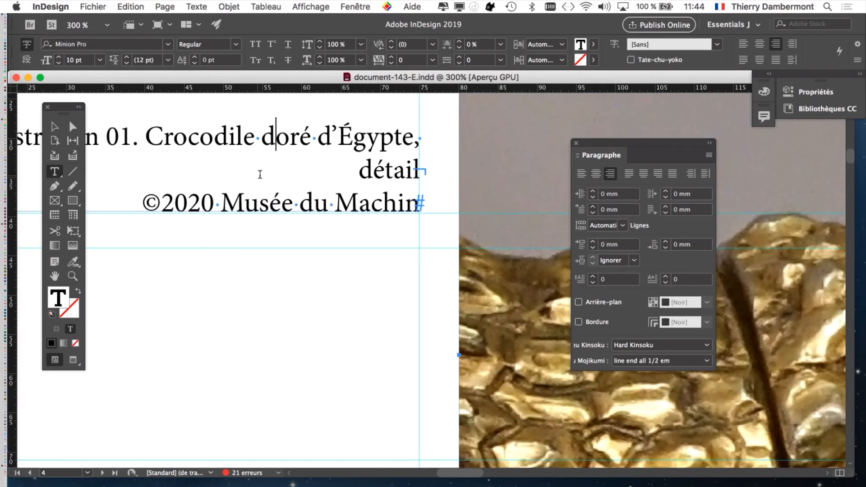
scroll(250, 182, down, 1)
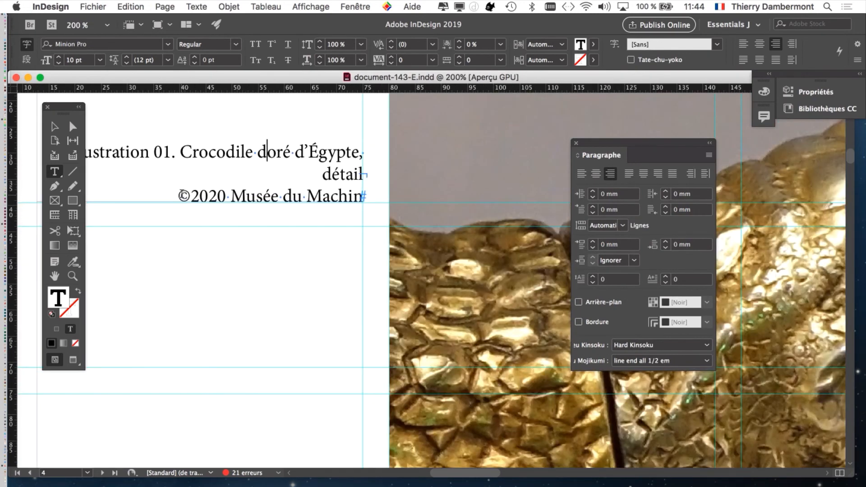
click(178, 196)
key(BackSpace)
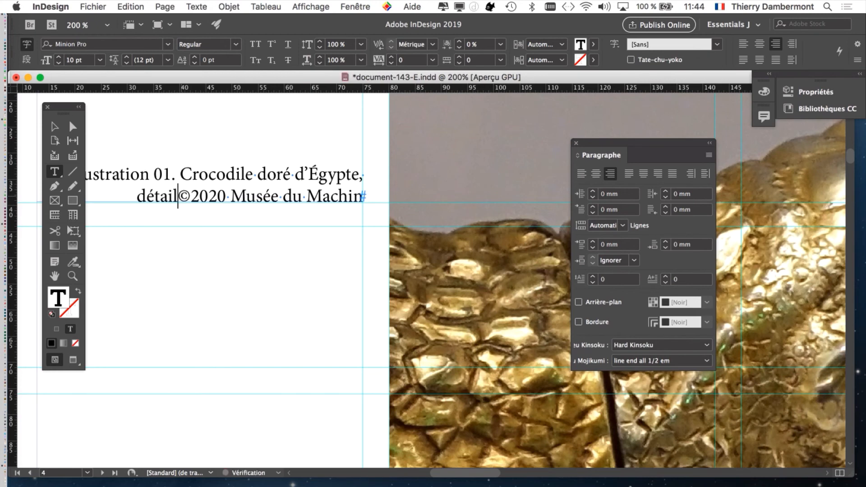
text(.)
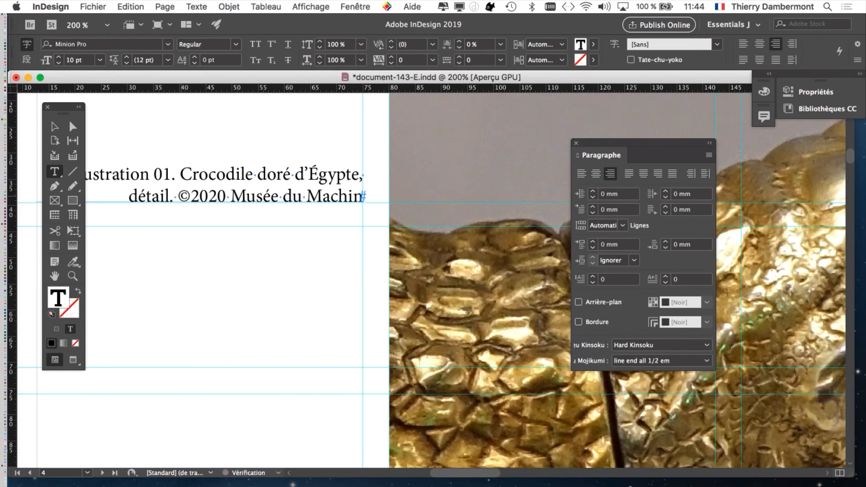
drag(227, 192, 279, 189)
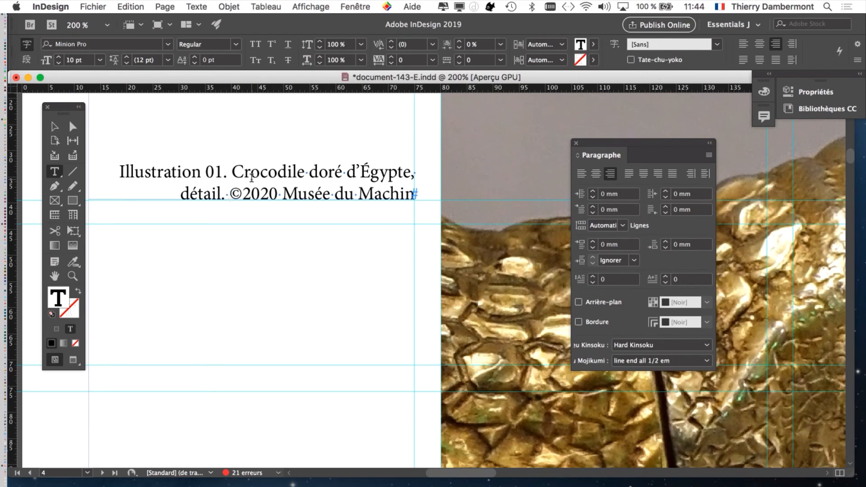
click(252, 172)
click(267, 172)
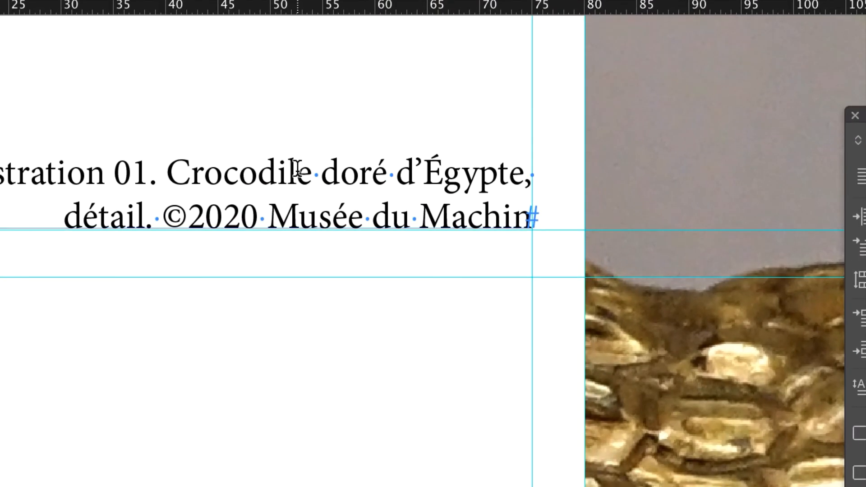
click(298, 171)
click(284, 170)
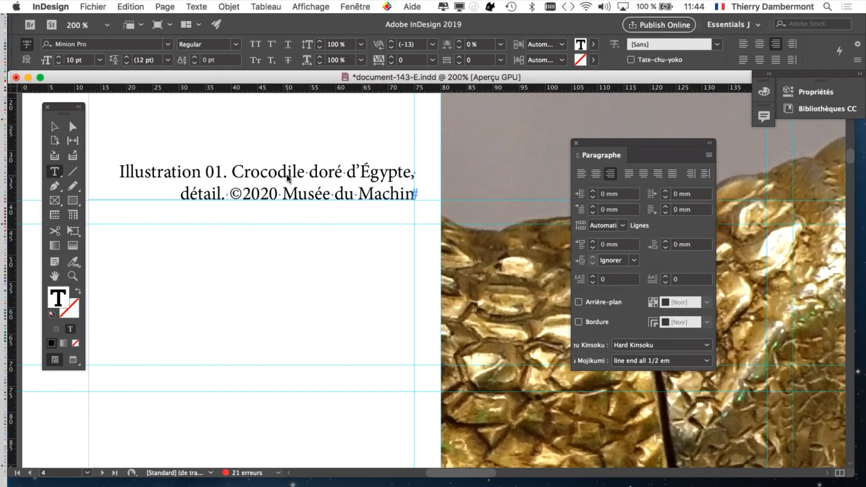
Open the Paragraph Styles panel and place it below the caption, enlarging it.
click(196, 5)
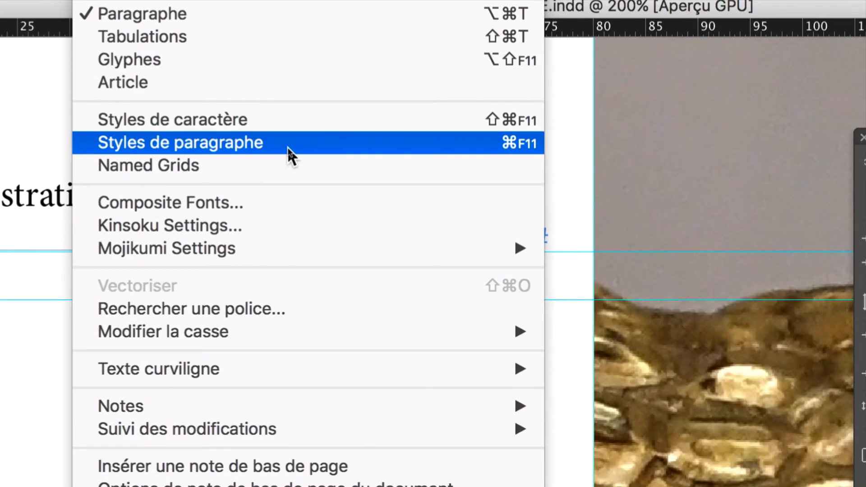
click(287, 146)
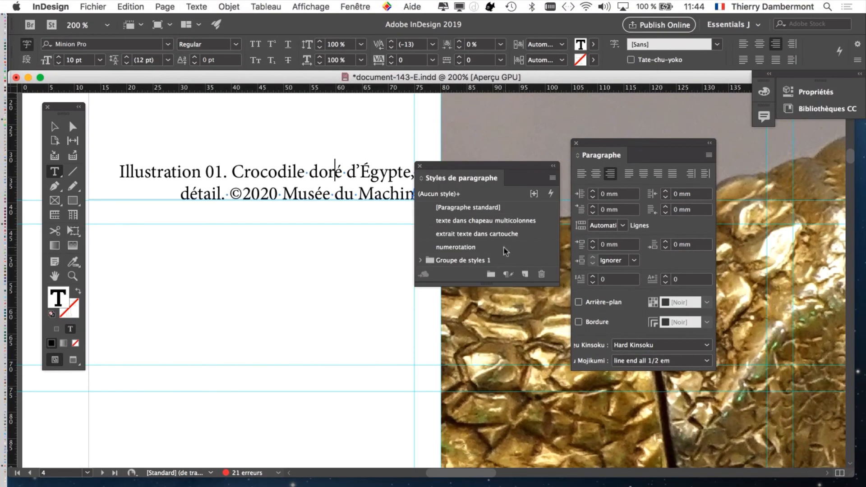
drag(516, 174, 382, 226)
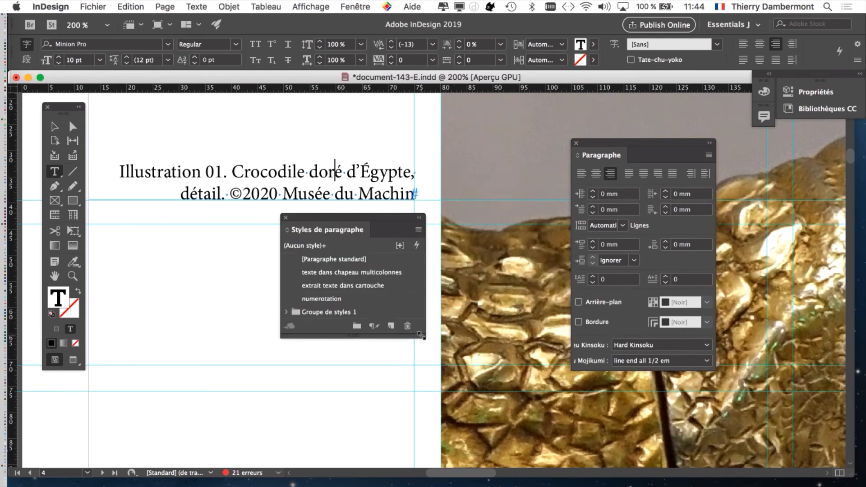
drag(423, 342, 526, 379)
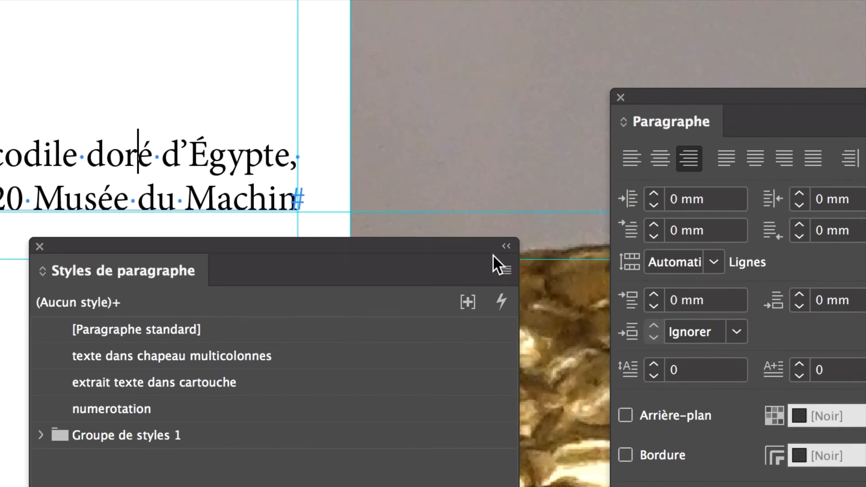
Create a new paragraph style named "légende des illustrations" from the caption and apply it to the selection.
click(505, 268)
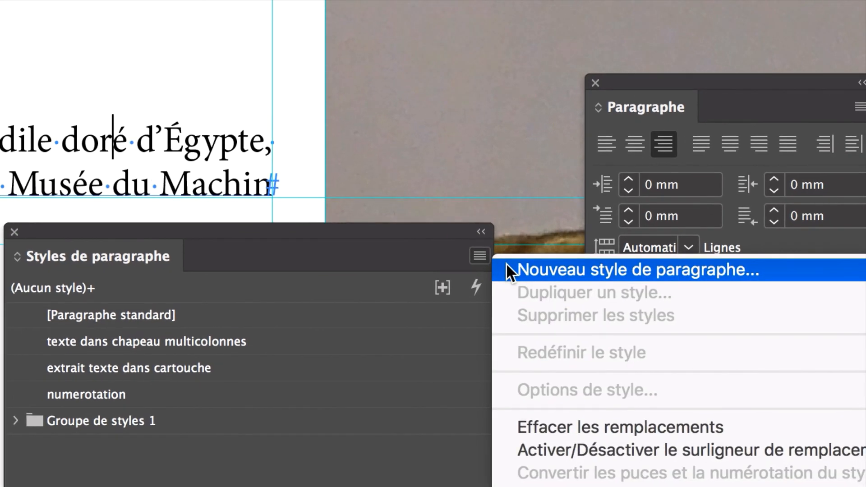
click(510, 270)
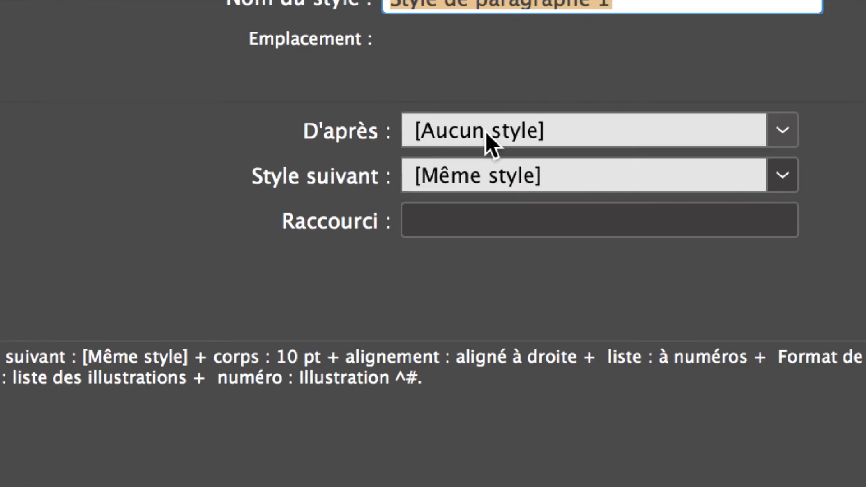
click(486, 134)
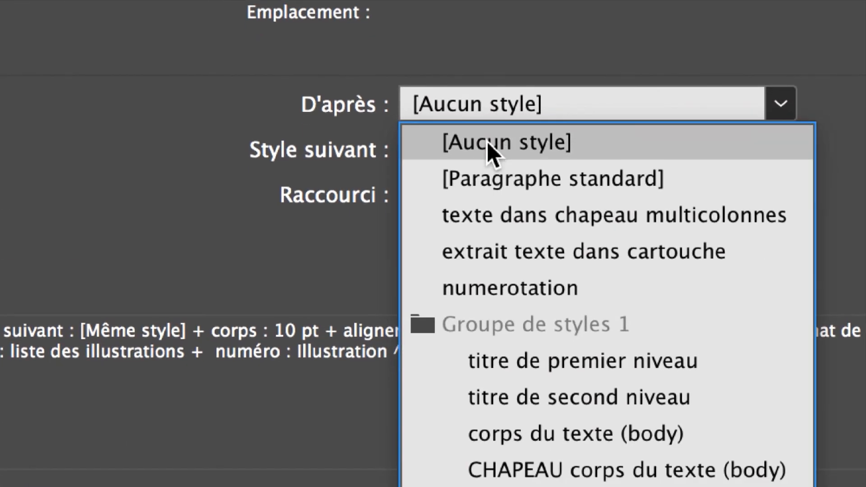
click(488, 143)
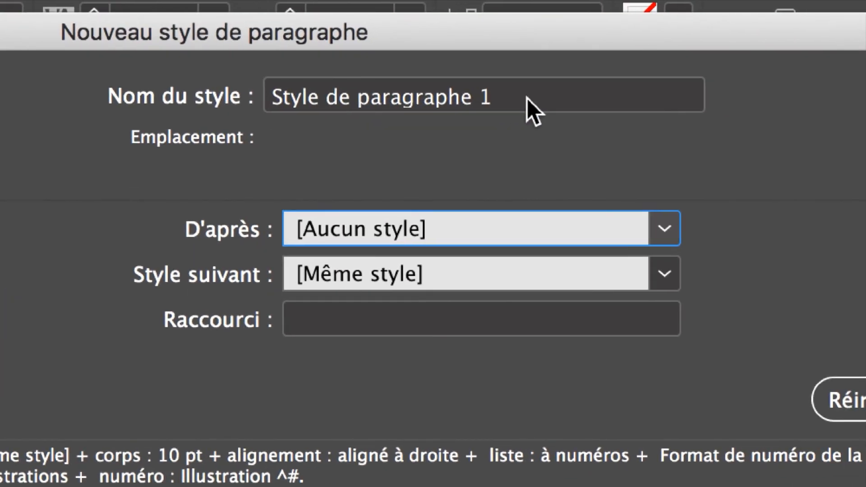
drag(650, 3, 357, 2)
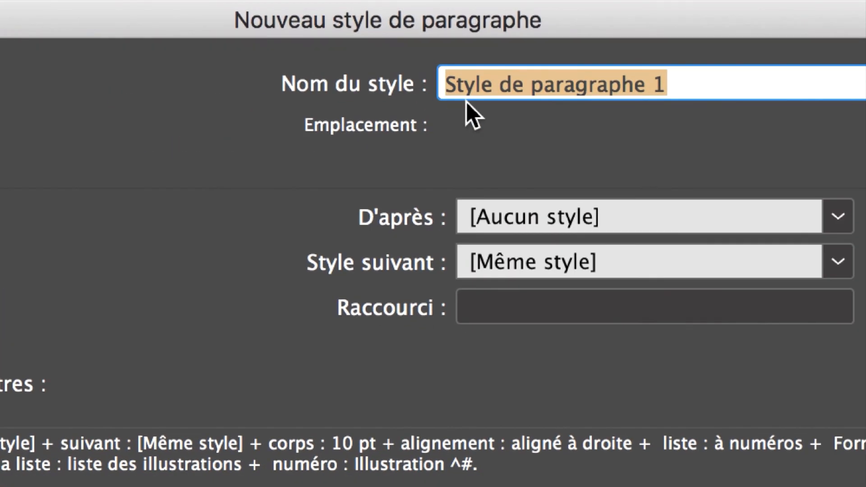
text(légende de)
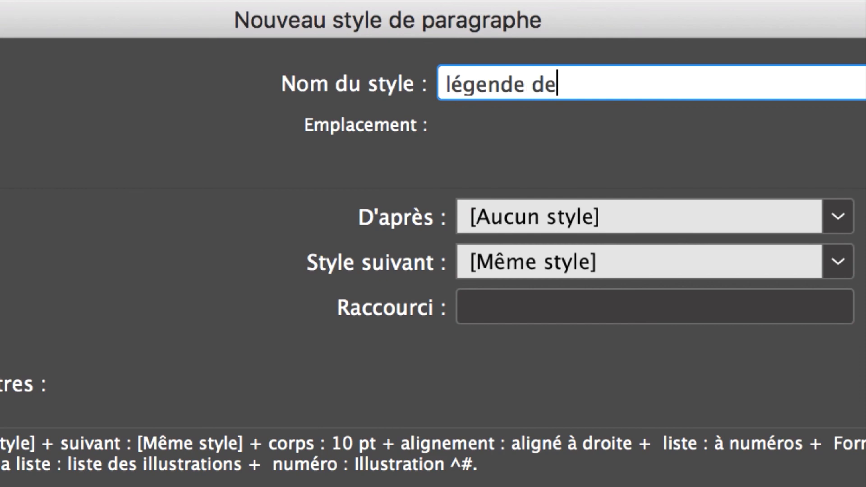
text(s illustrations)
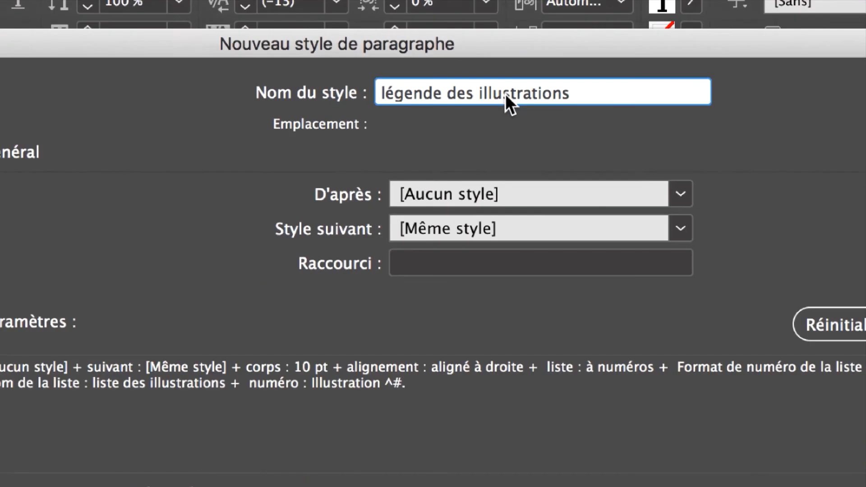
click(364, 344)
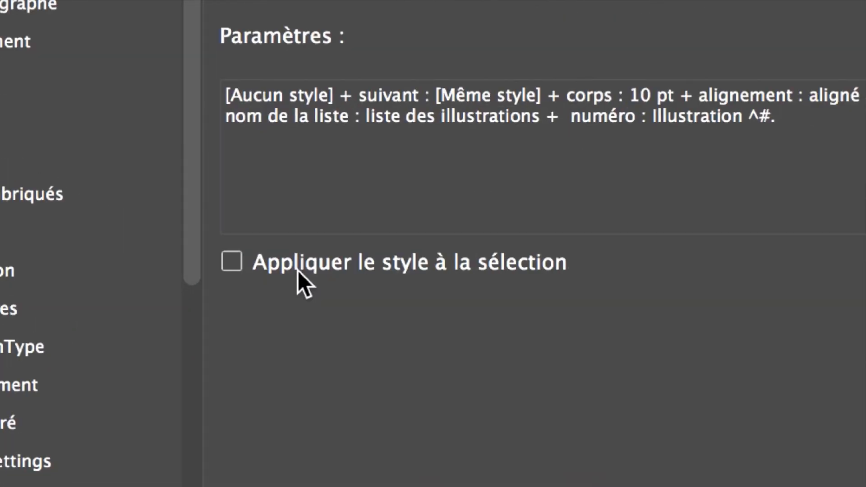
click(311, 271)
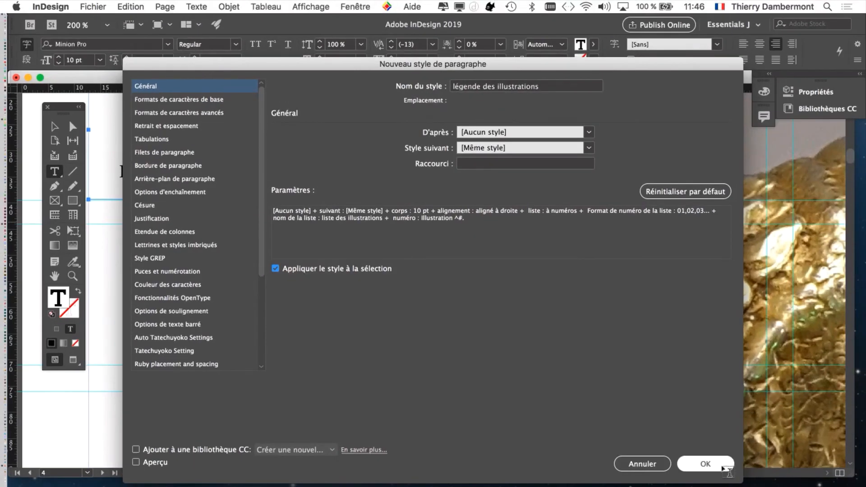
click(724, 468)
Rename the paragraph style to "légendes des illustrations".
drag(410, 223, 492, 112)
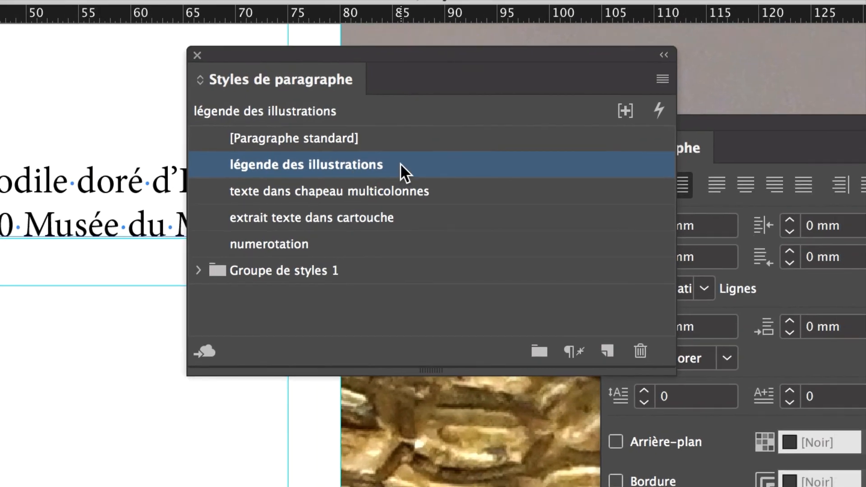
double_click(352, 153)
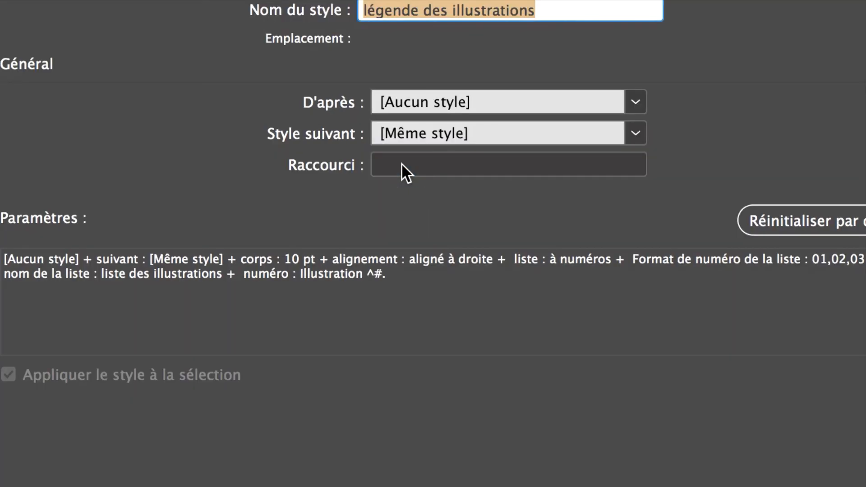
click(405, 113)
text(s)
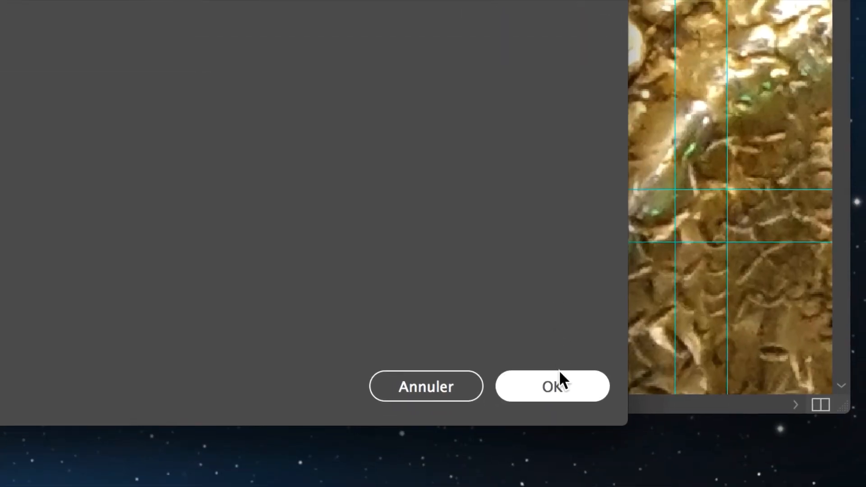
click(559, 374)
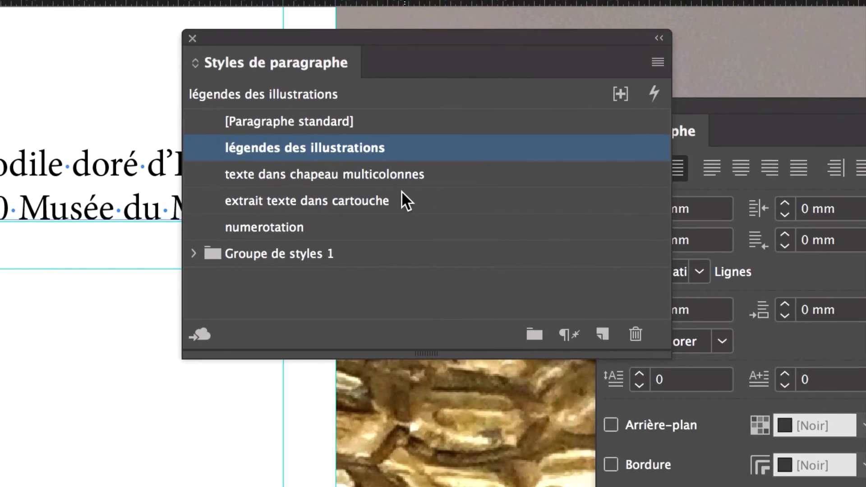
Rename the style to "légendes des illustrations – ALIGNÉ A DROITE".
double_click(402, 150)
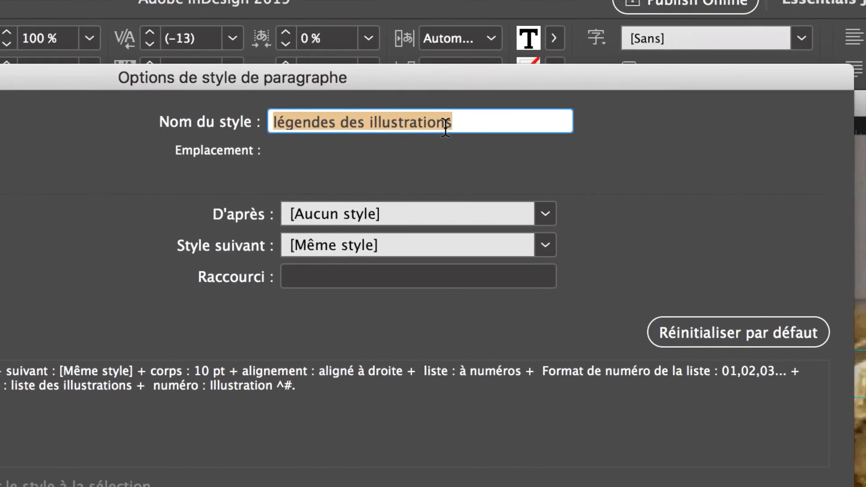
click(448, 124)
text(–)
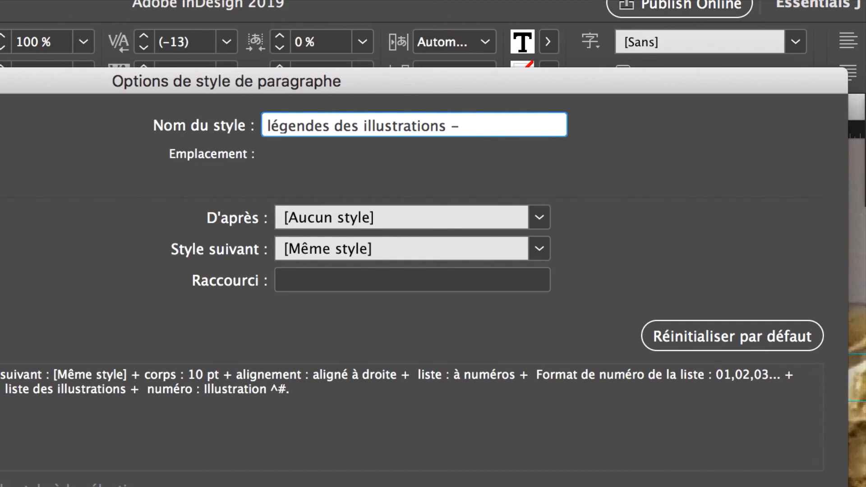
text( ALIGNÉ )
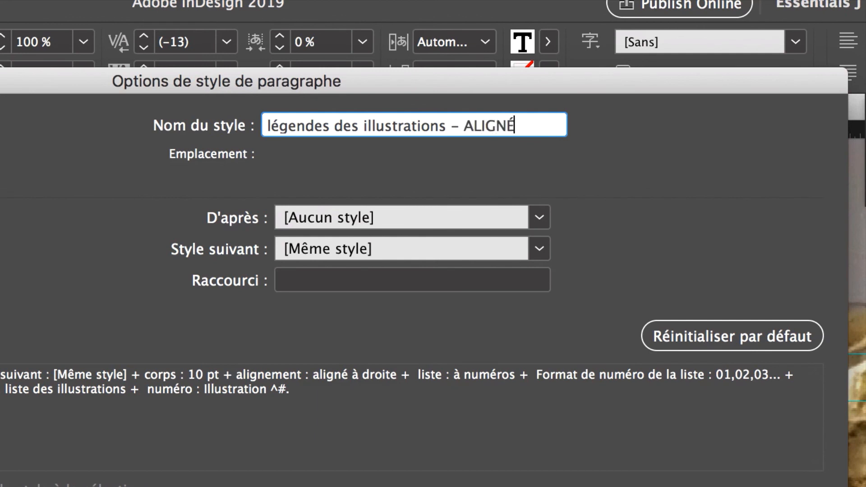
text(A DROITE)
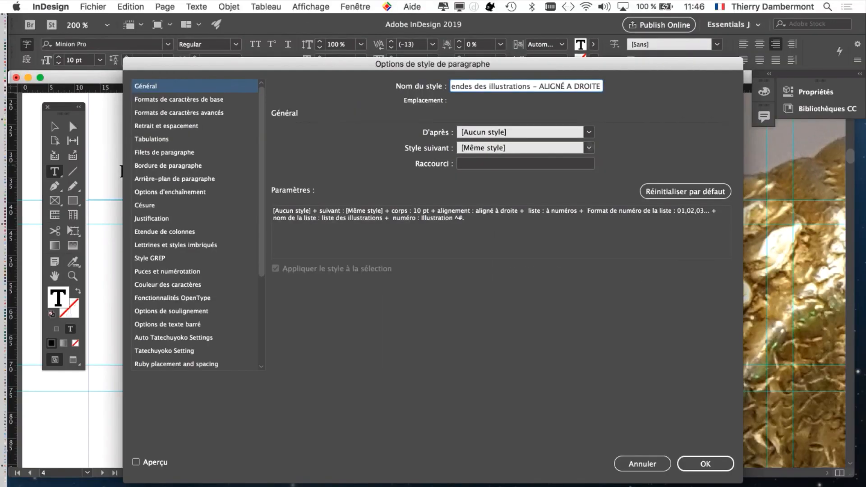
key(Return)
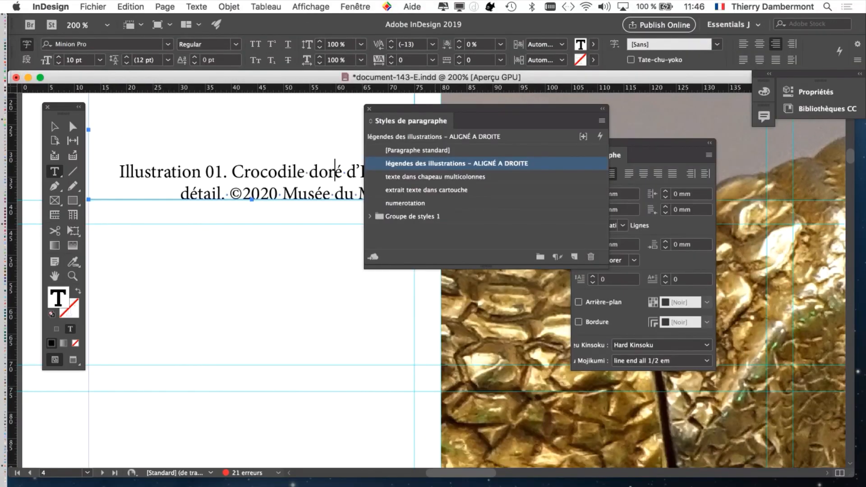
Examine the layout of pages 4 and 5 around the captioned crocodile photos.
drag(435, 109, 499, 108)
key(super+minus)
key(super+minus)
key(super+minus)
key(super+minus)
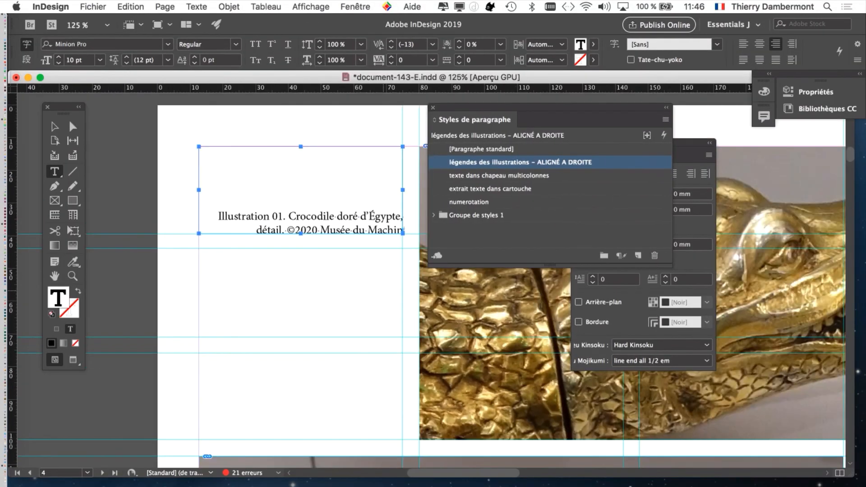
scroll(437, 348, down, 5)
scroll(437, 348, right, 3)
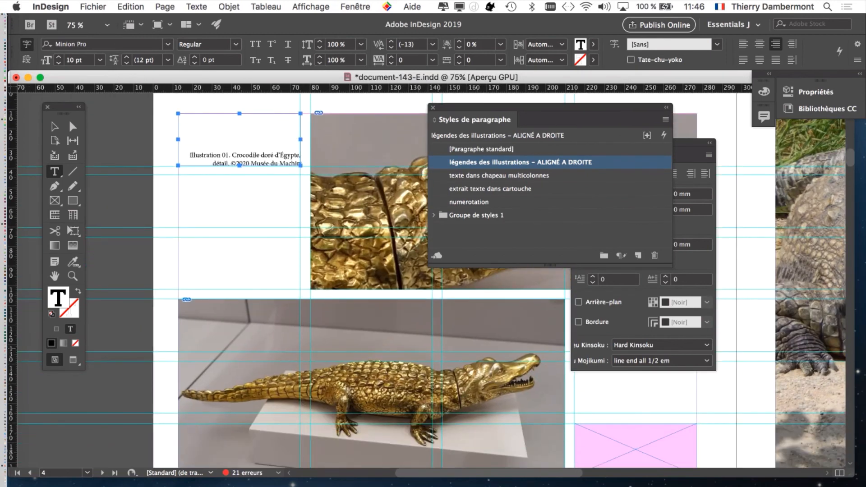
scroll(560, 411, down, 3)
scroll(560, 410, right, 3)
click(560, 410)
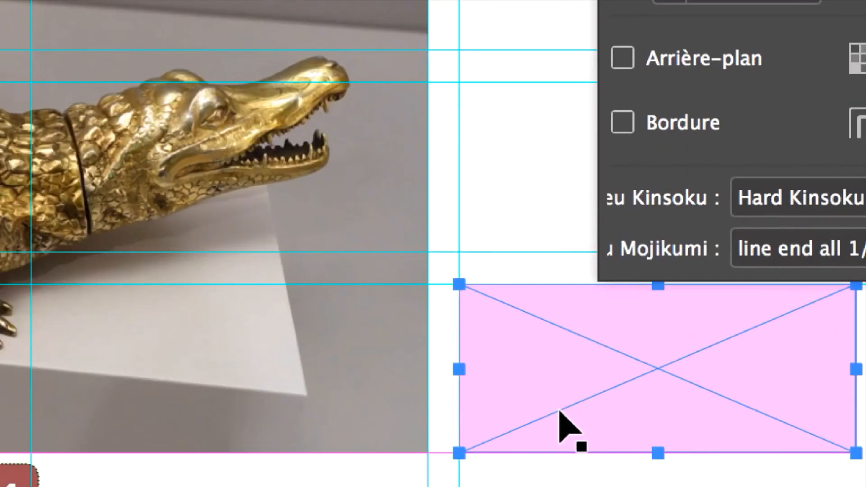
key(t)
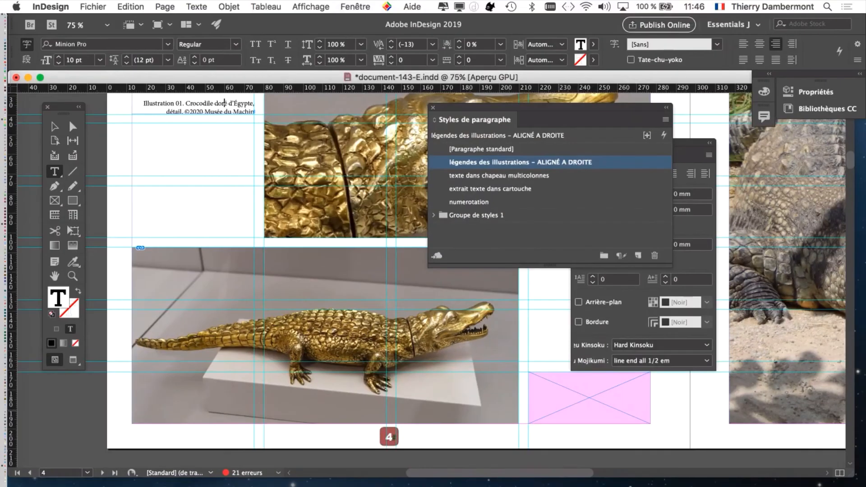
key(super+minus)
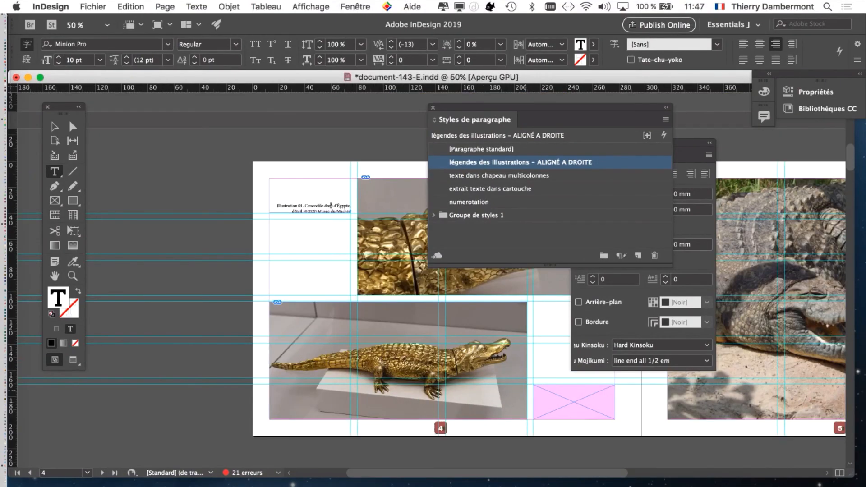
scroll(330, 206, right, 10)
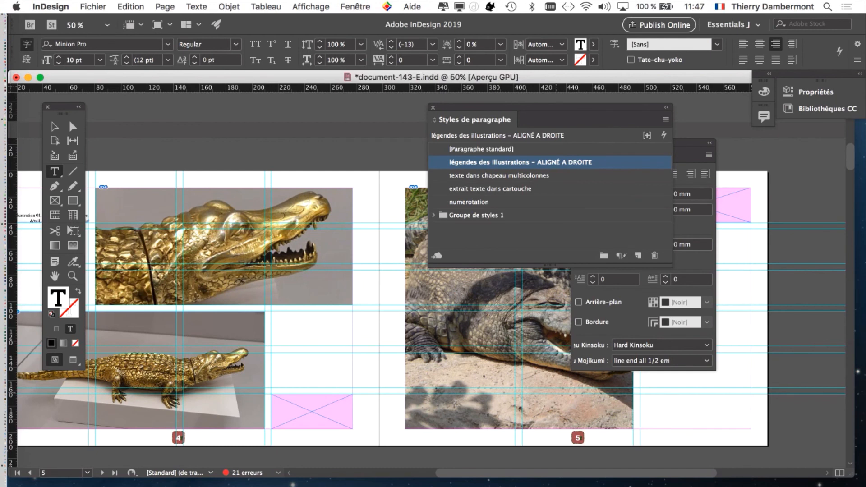
drag(623, 108, 457, 103)
click(575, 143)
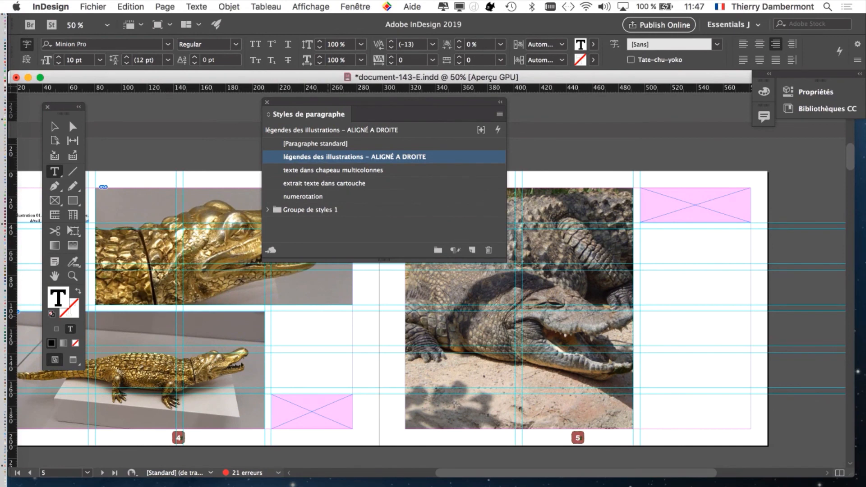
scroll(433, 279, up, 3)
scroll(433, 279, left, 5)
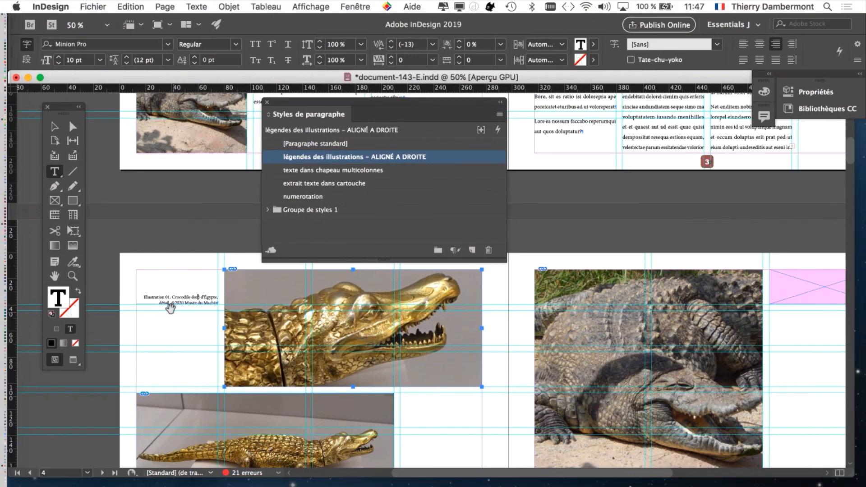
scroll(166, 310, up, 2)
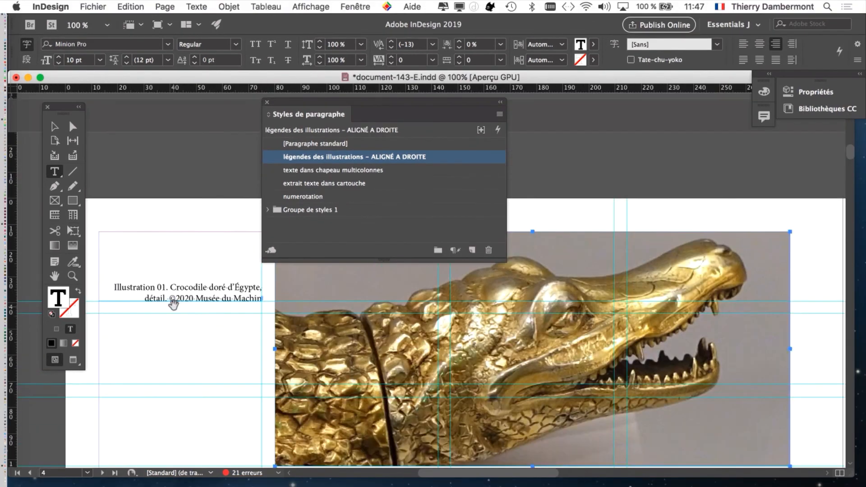
scroll(185, 295, up, 1)
Inspect the caption's paragraph alignment in the Paragraph panel, then close the panel.
click(212, 281)
click(195, 7)
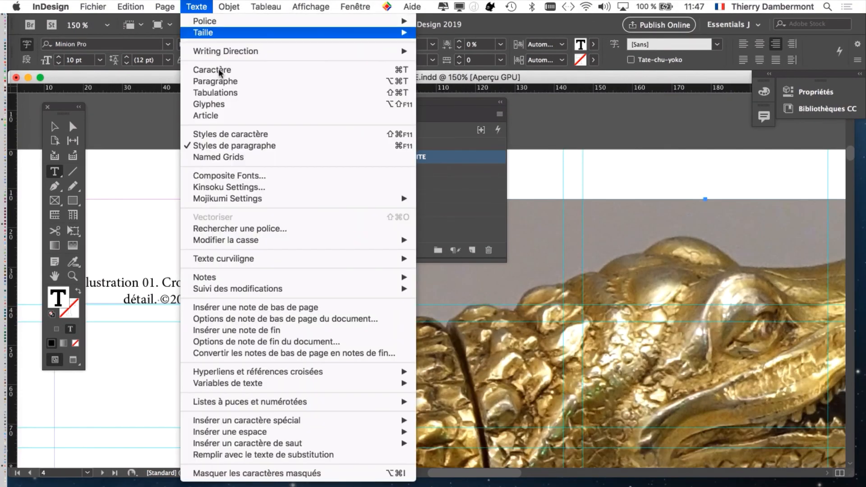
click(221, 80)
drag(615, 145, 183, 312)
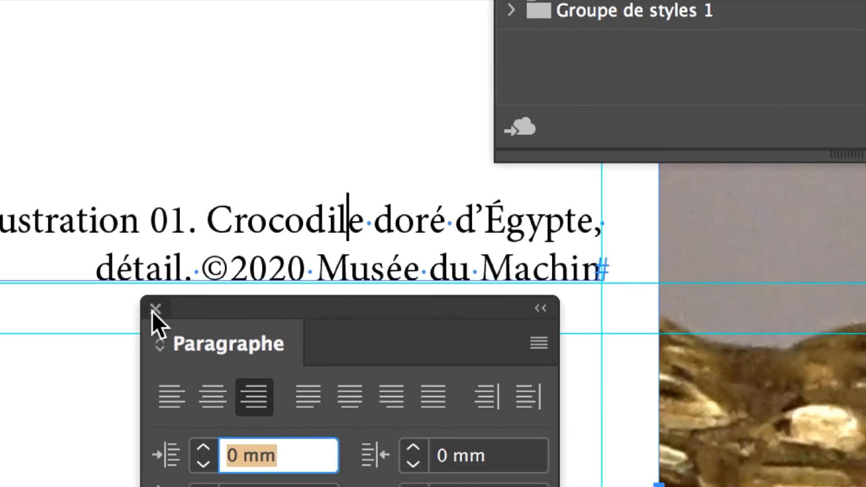
click(88, 241)
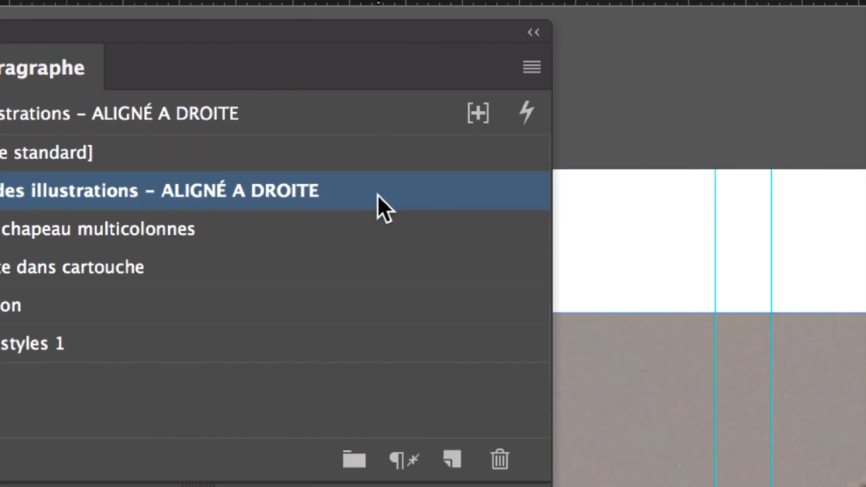
Open the caption style's options and select the " – ALIGNÉ A DROITE" part of its name.
double_click(549, 194)
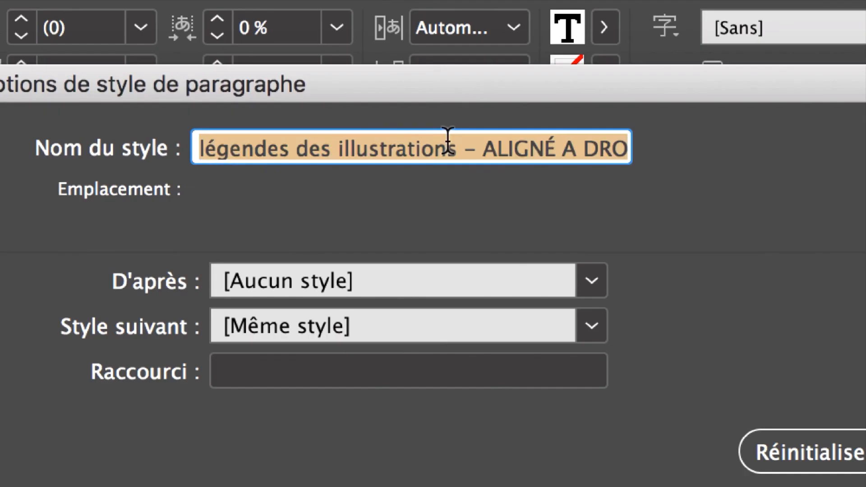
click(653, 2)
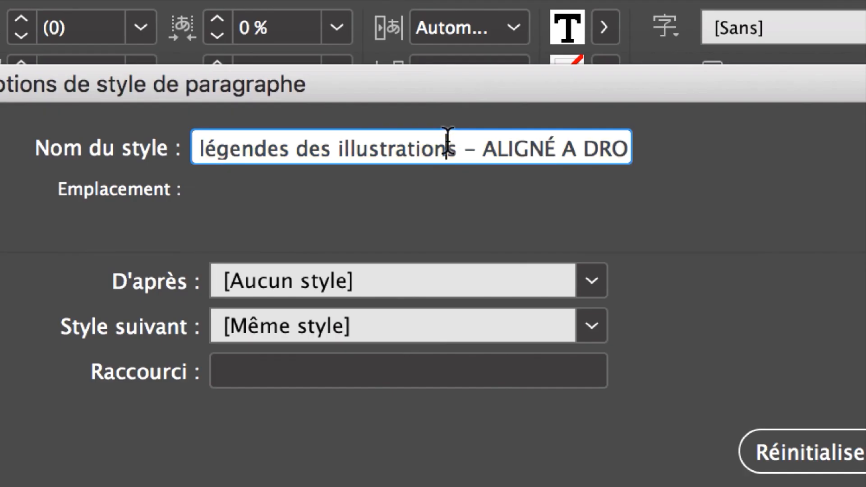
drag(449, 143, 701, 179)
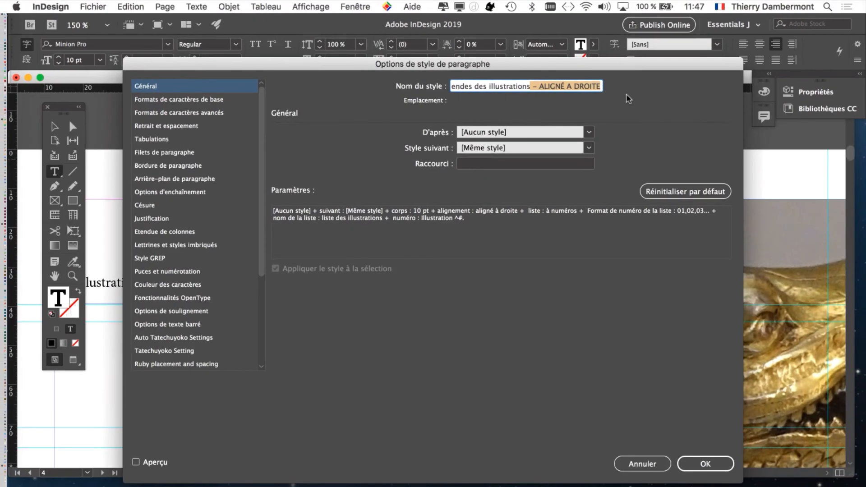
click(704, 464)
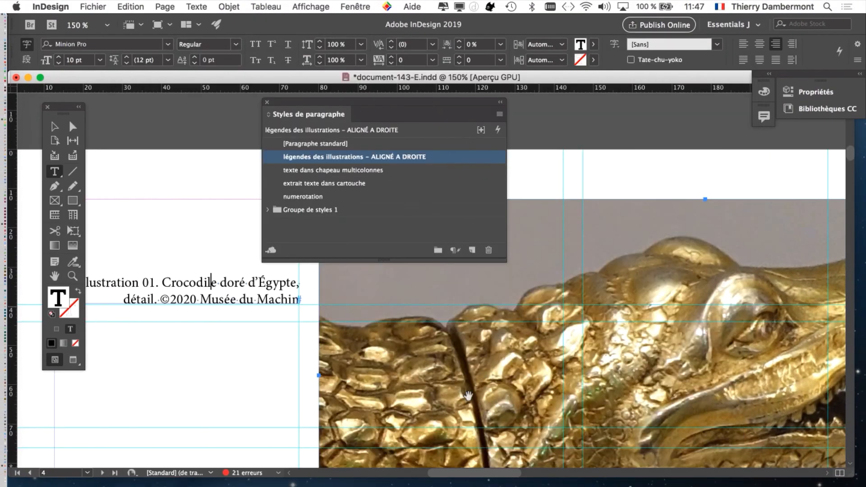
key(super+minus)
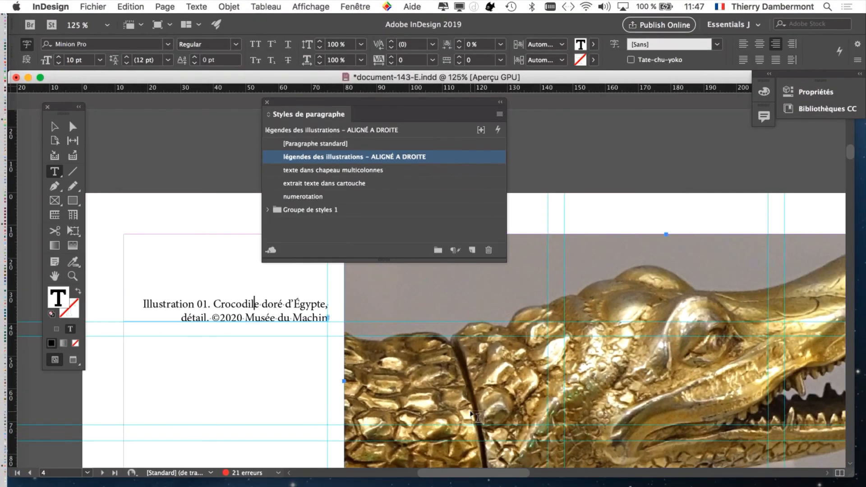
Save the document under a new name, document-143-F.indd.
click(92, 6)
click(141, 96)
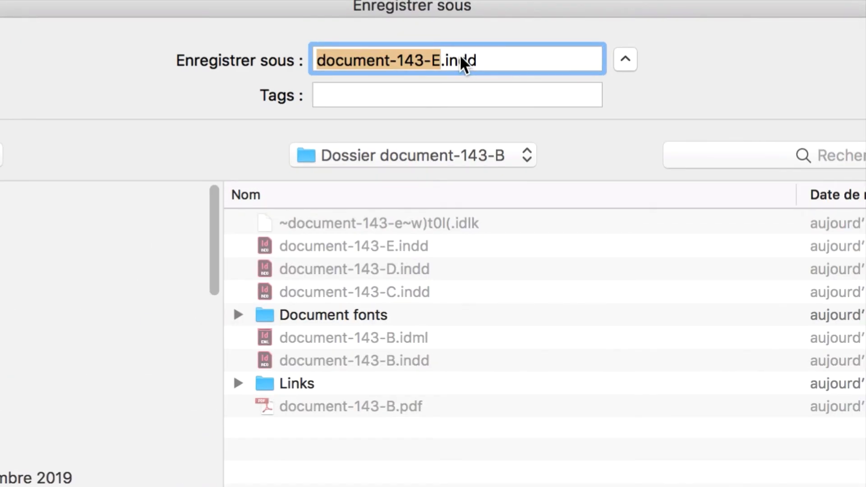
double_click(436, 61)
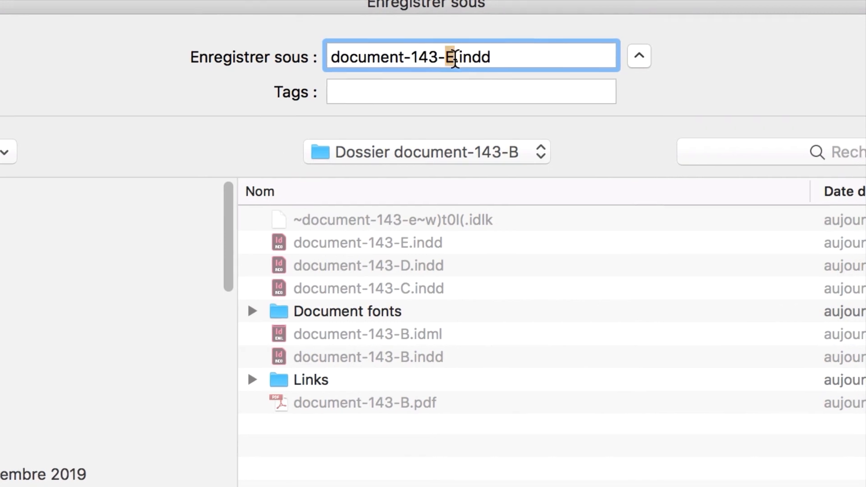
text(F)
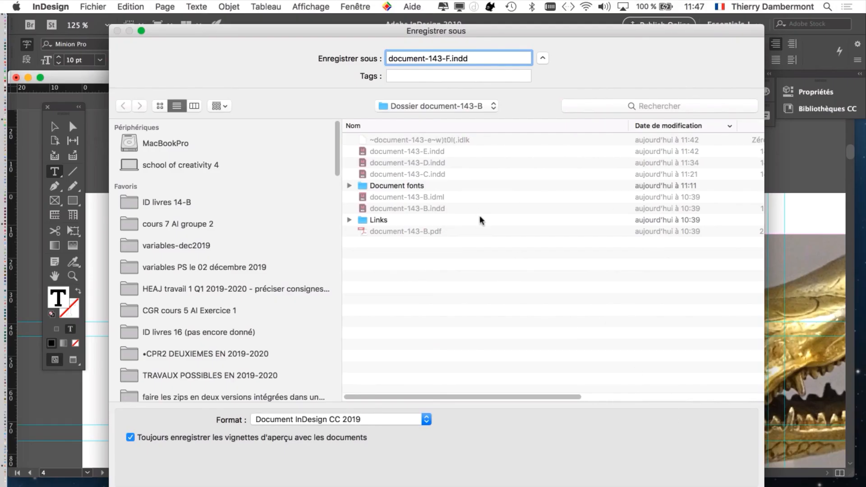
key(Return)
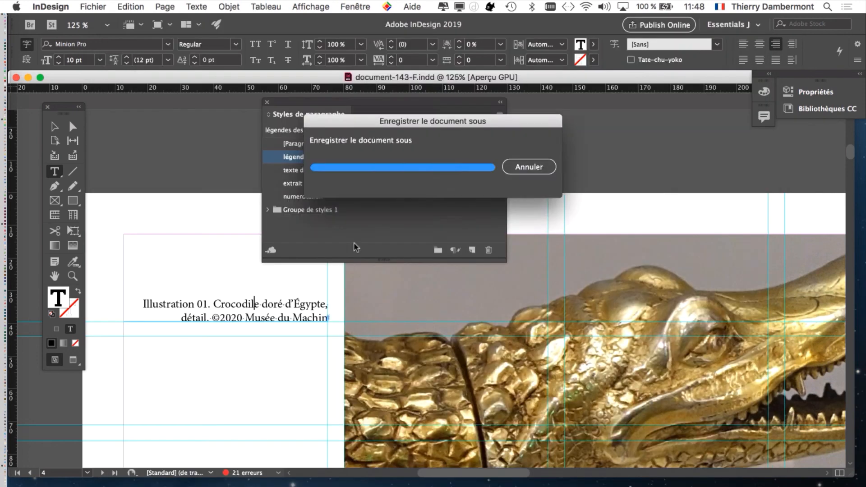